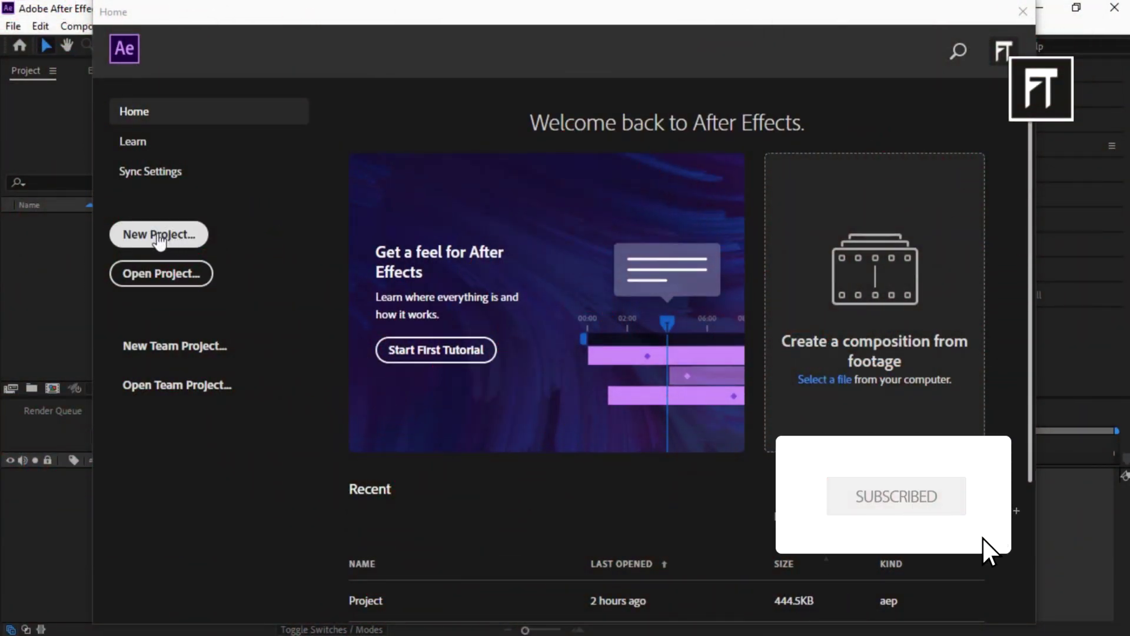
# Step: Create a new project with a 1080 x 1920 composition, with aspect ratio unlocked
pyautogui.click(155, 238)
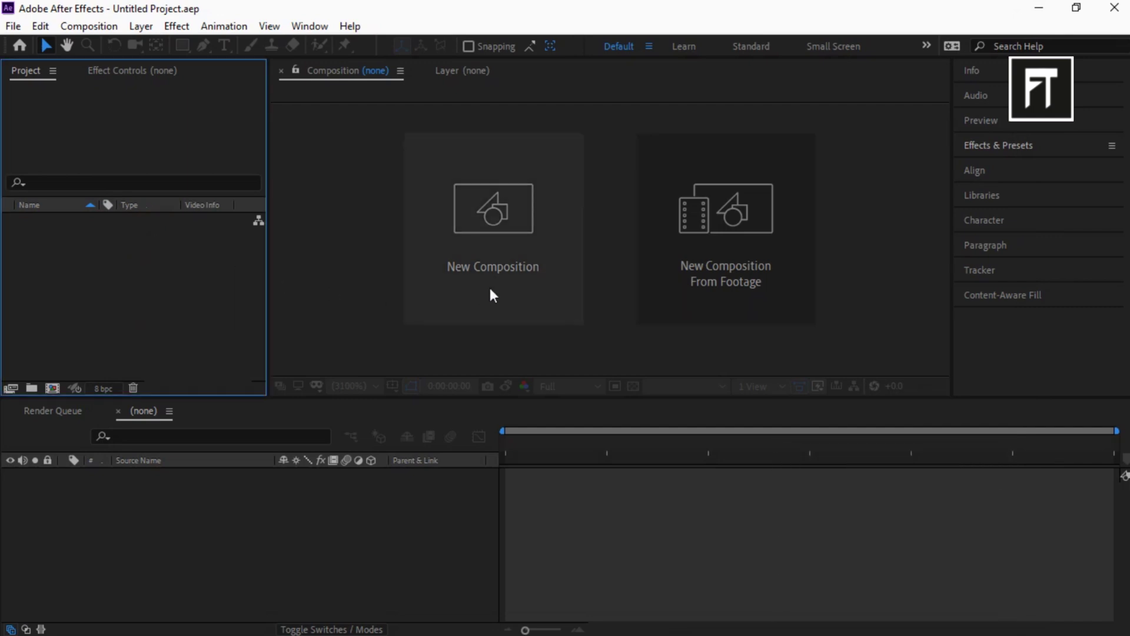
pyautogui.click(490, 289)
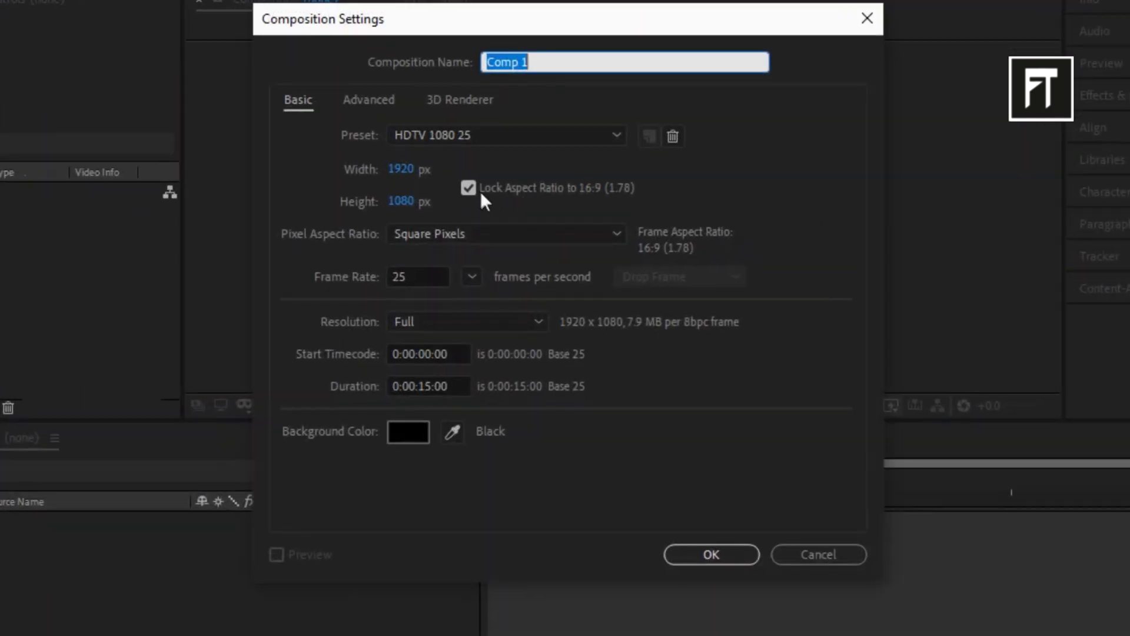
pyautogui.click(469, 187)
pyautogui.click(401, 169)
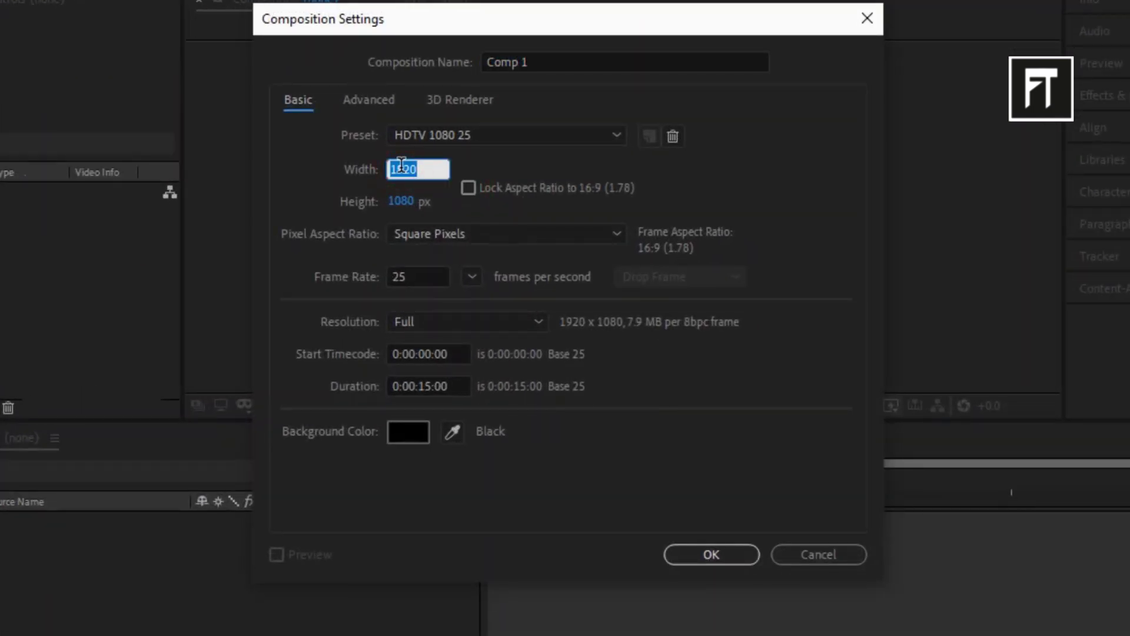
pyautogui.write('1080')
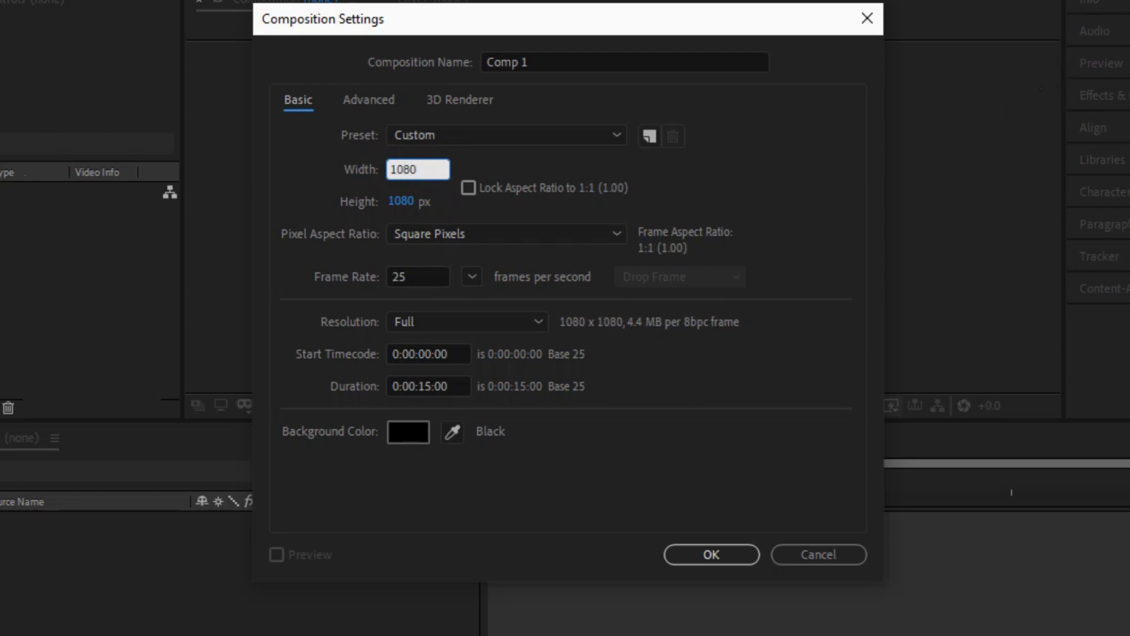
pyautogui.click(396, 202)
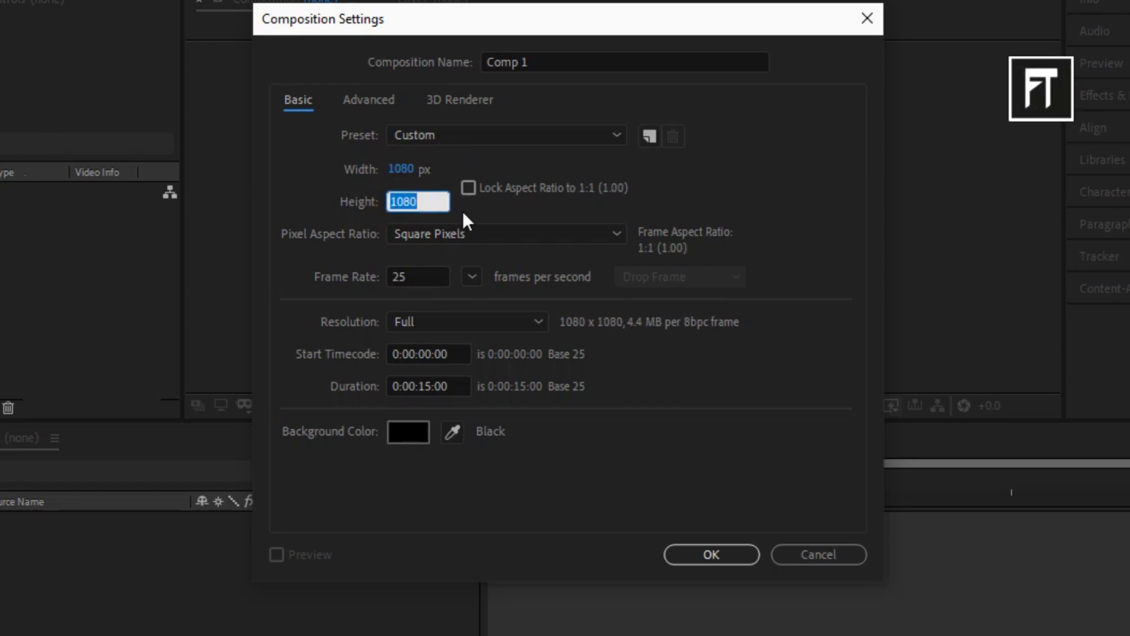
pyautogui.write('1920')
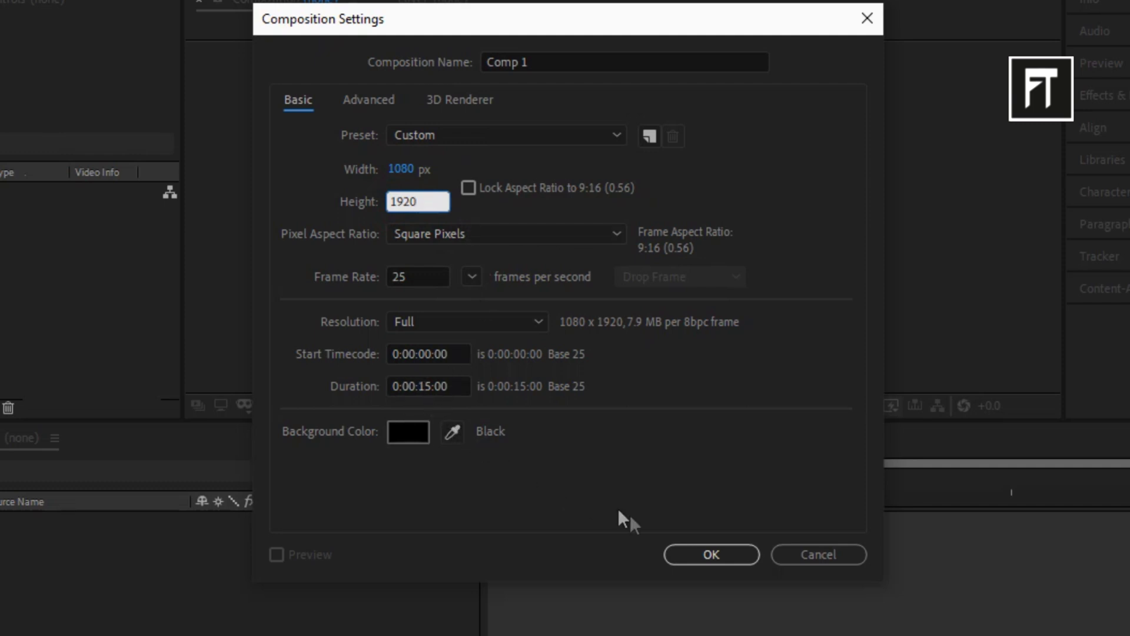
pyautogui.click(698, 555)
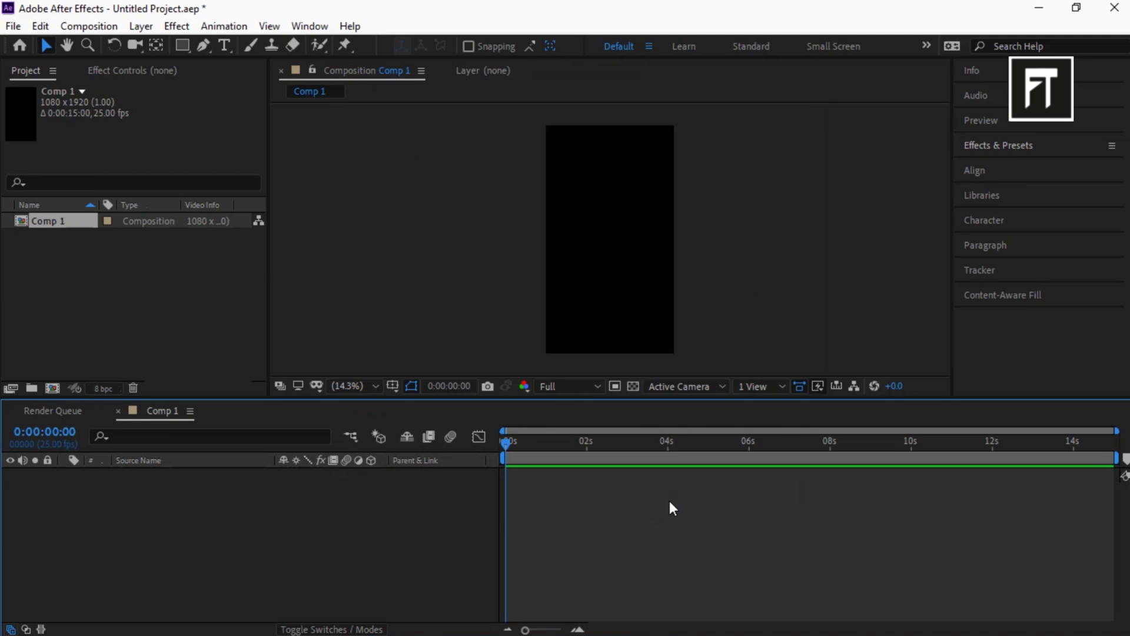
# Step: Turn on the proportional grid and draw a wide cyan ellipse on a new shape layer
pyautogui.click(393, 385)
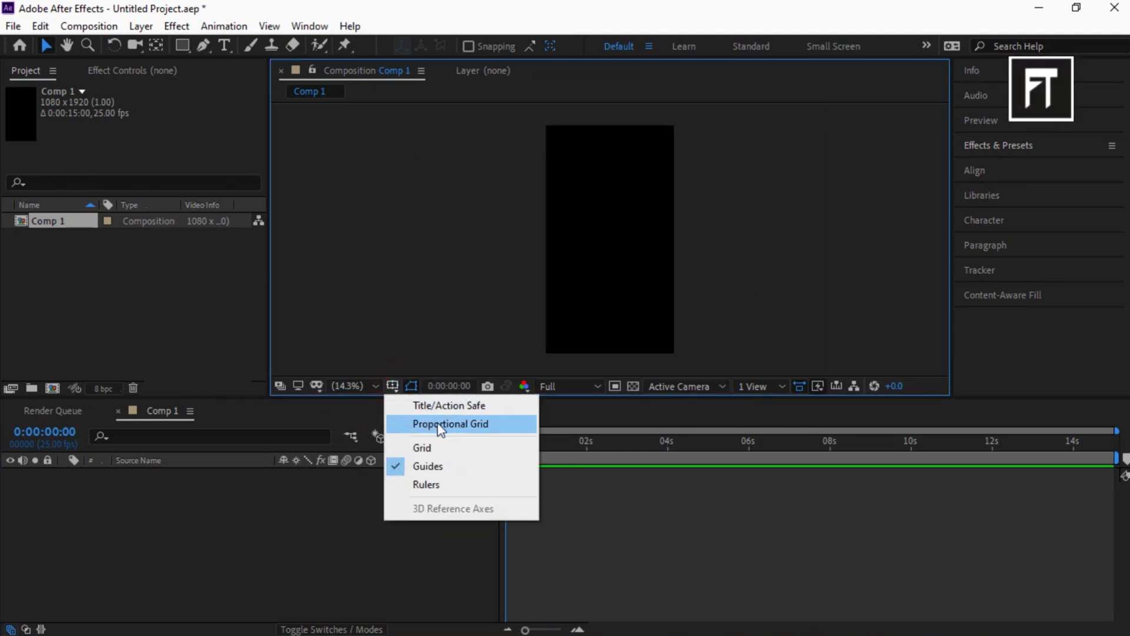
pyautogui.click(443, 422)
pyautogui.click(141, 26)
pyautogui.moveTo(265, 46)
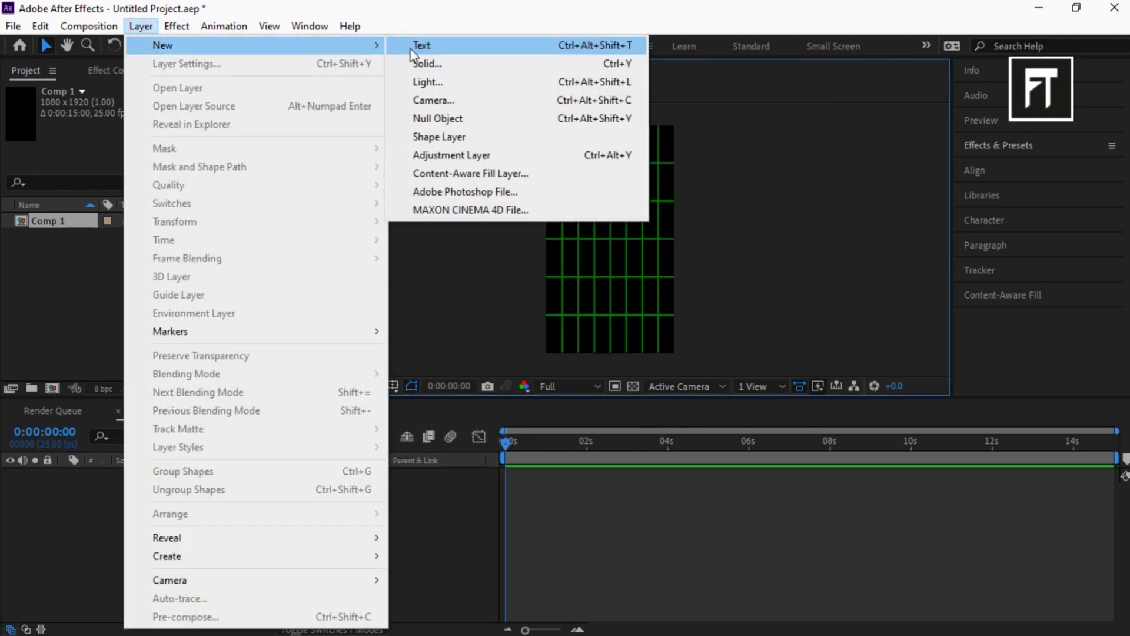
pyautogui.click(439, 136)
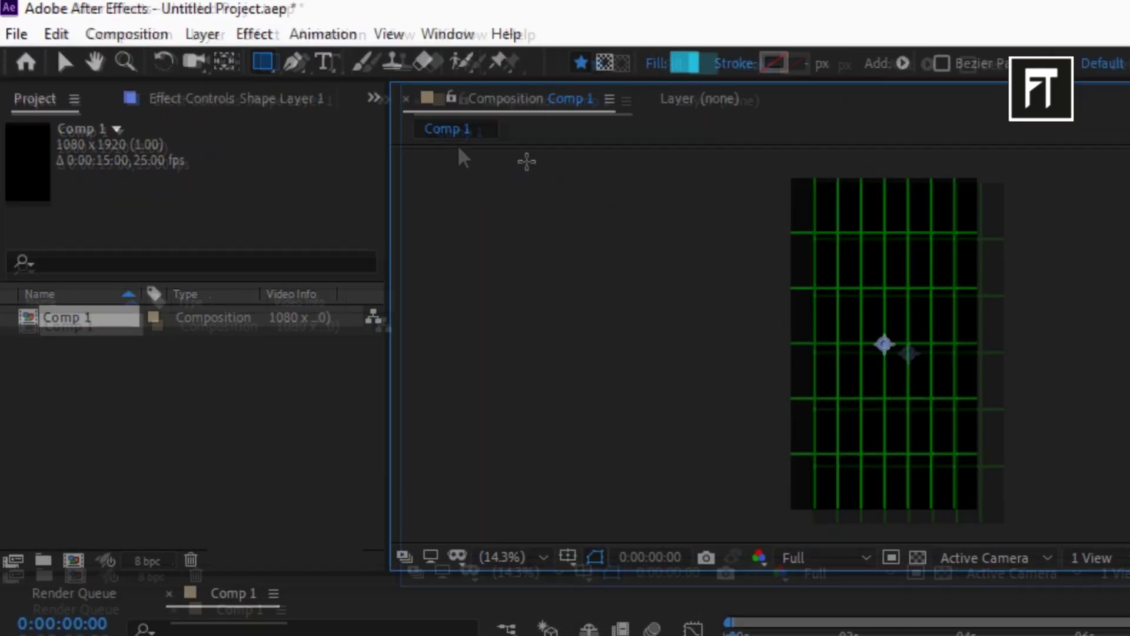
pyautogui.moveTo(263, 62); pyautogui.dragTo(376, 127)
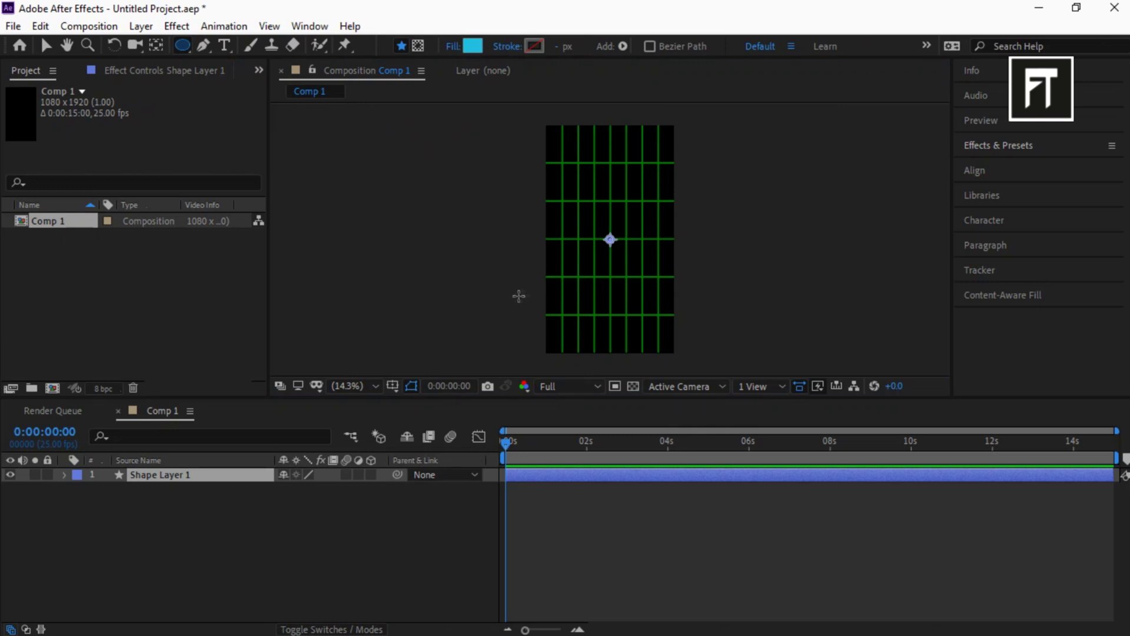
pyautogui.moveTo(519, 296); pyautogui.dragTo(754, 432)
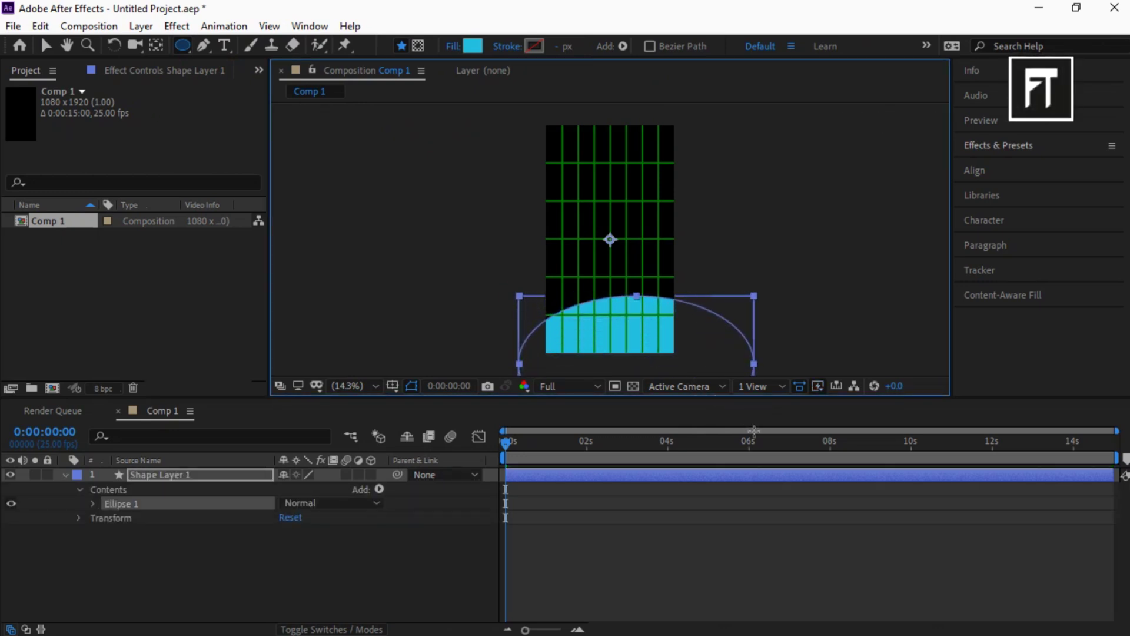
# Step: Centre the cyan ellipse horizontally in the composition and select Shape Layer 1
pyautogui.click(977, 172)
pyautogui.click(998, 212)
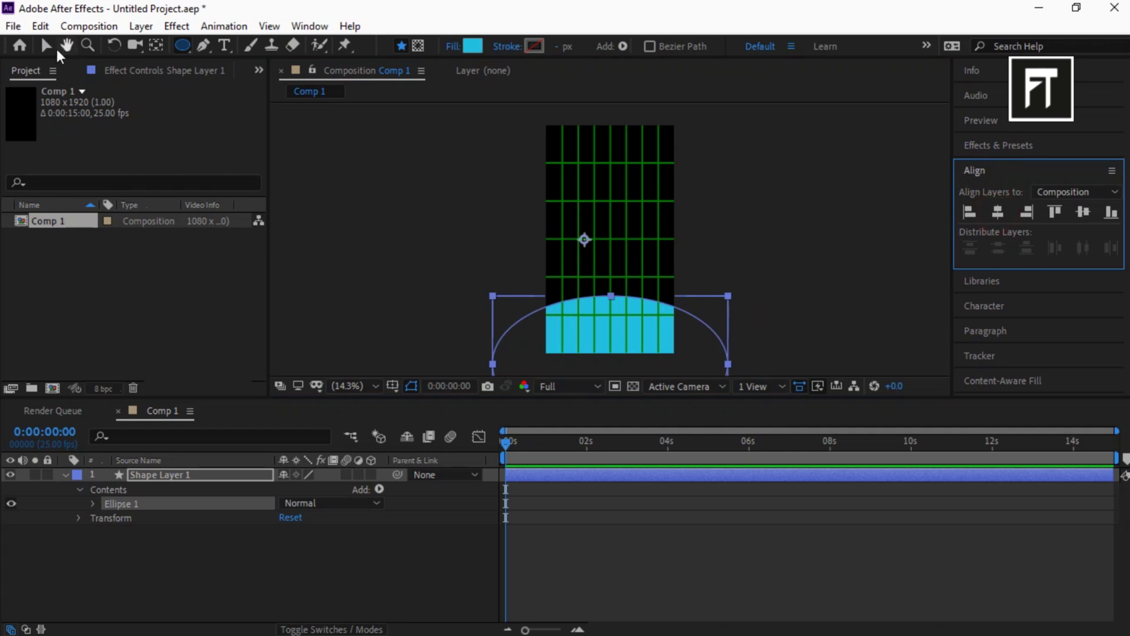
pyautogui.click(46, 45)
pyautogui.click(174, 553)
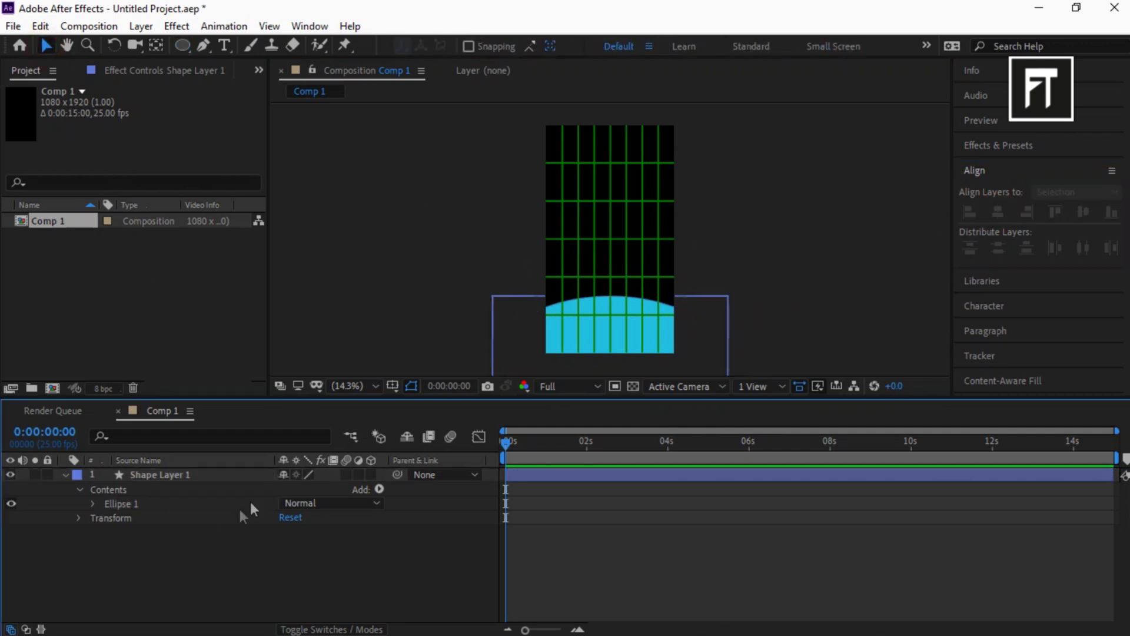
pyautogui.click(199, 474)
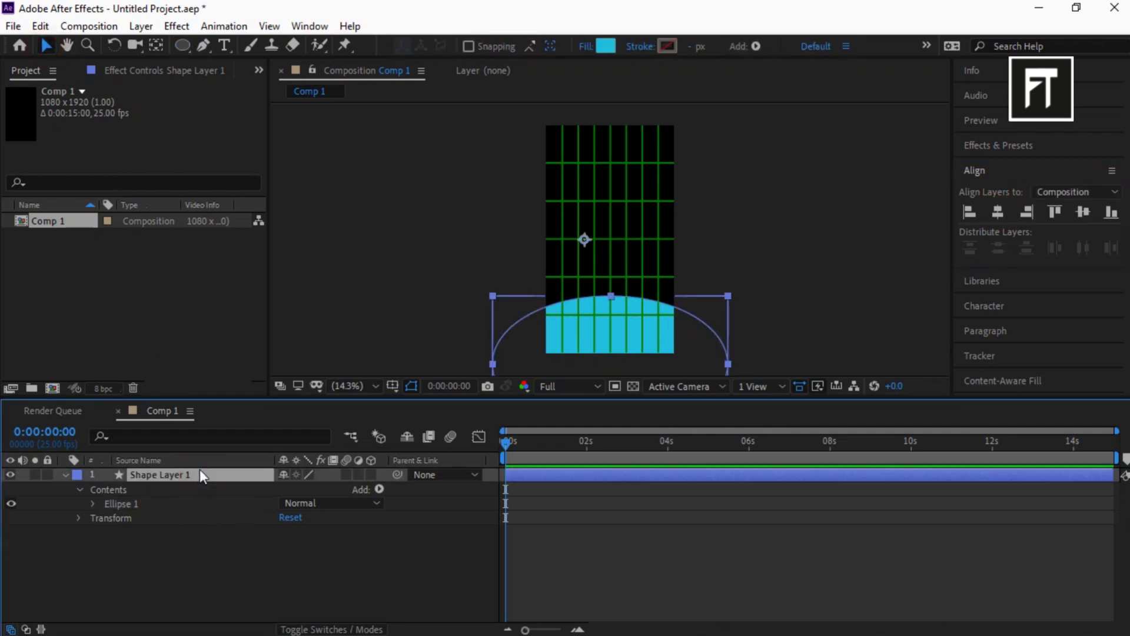
# Step: Duplicate the ellipse layer and give the copy a yellow FAD000 fill
pyautogui.hotkey('ctrl', 'd')
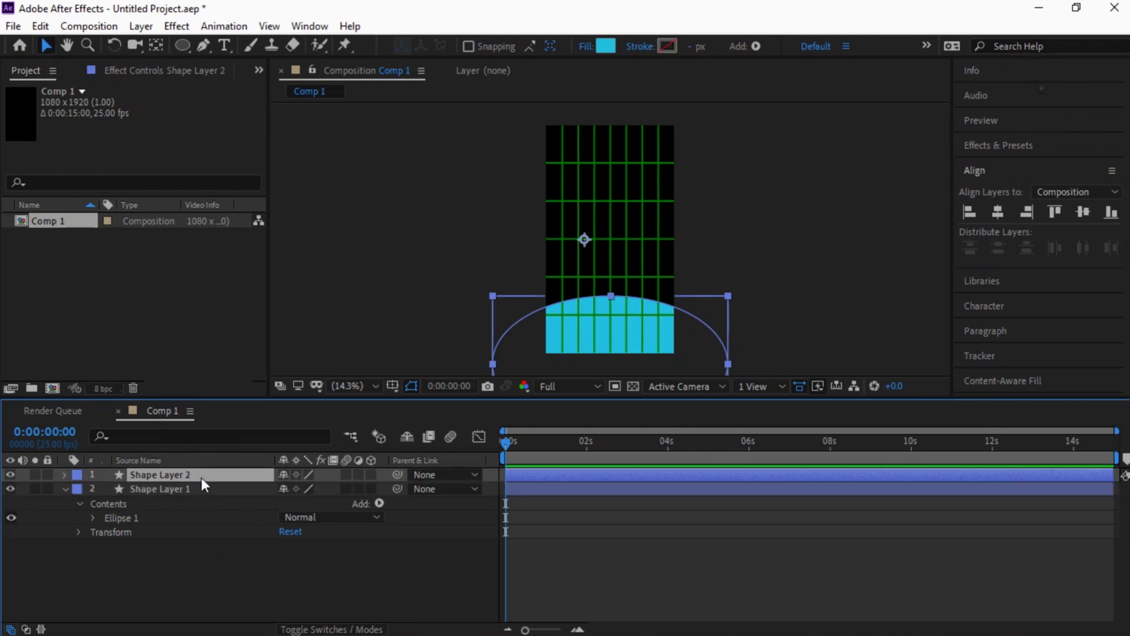
pyautogui.click(202, 479)
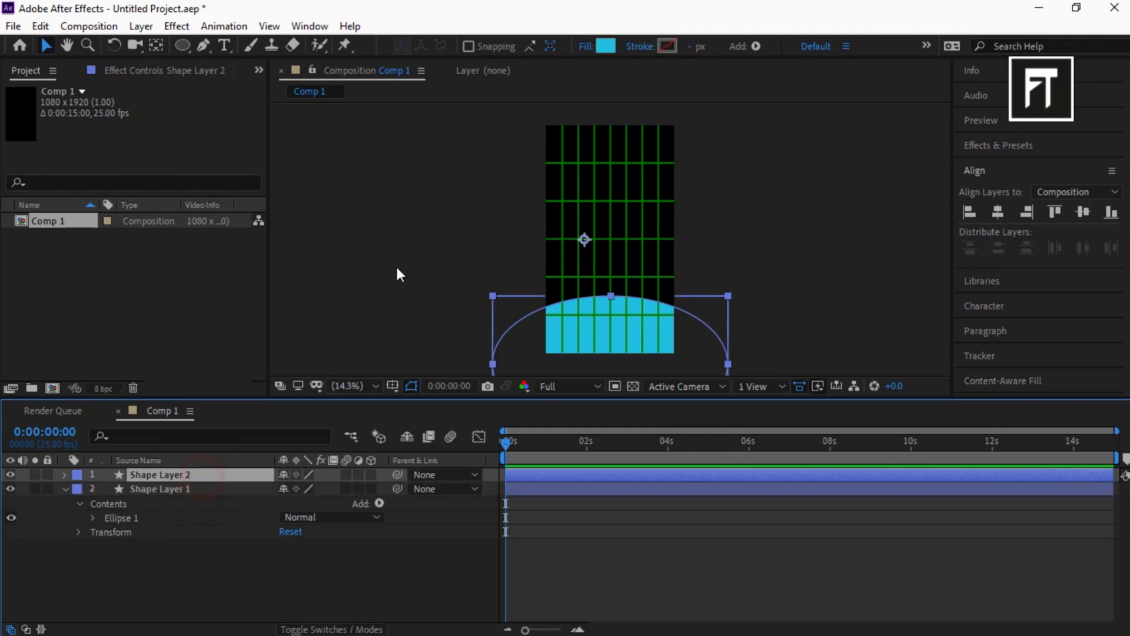
pyautogui.click(606, 47)
pyautogui.write('FA')
pyautogui.write('D000')
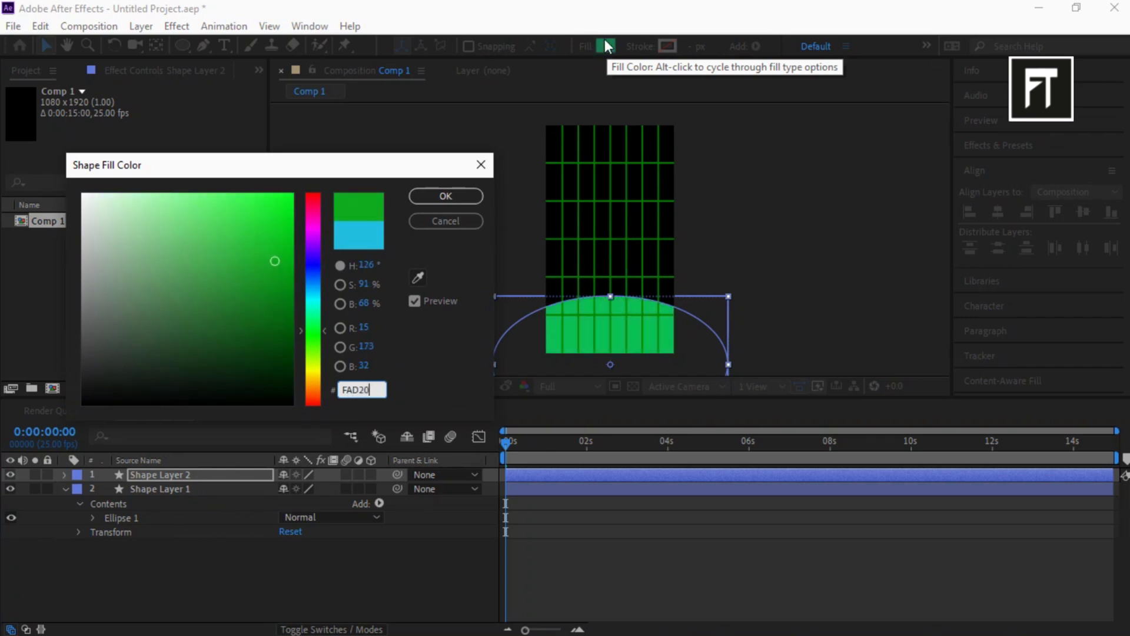
pyautogui.click(451, 198)
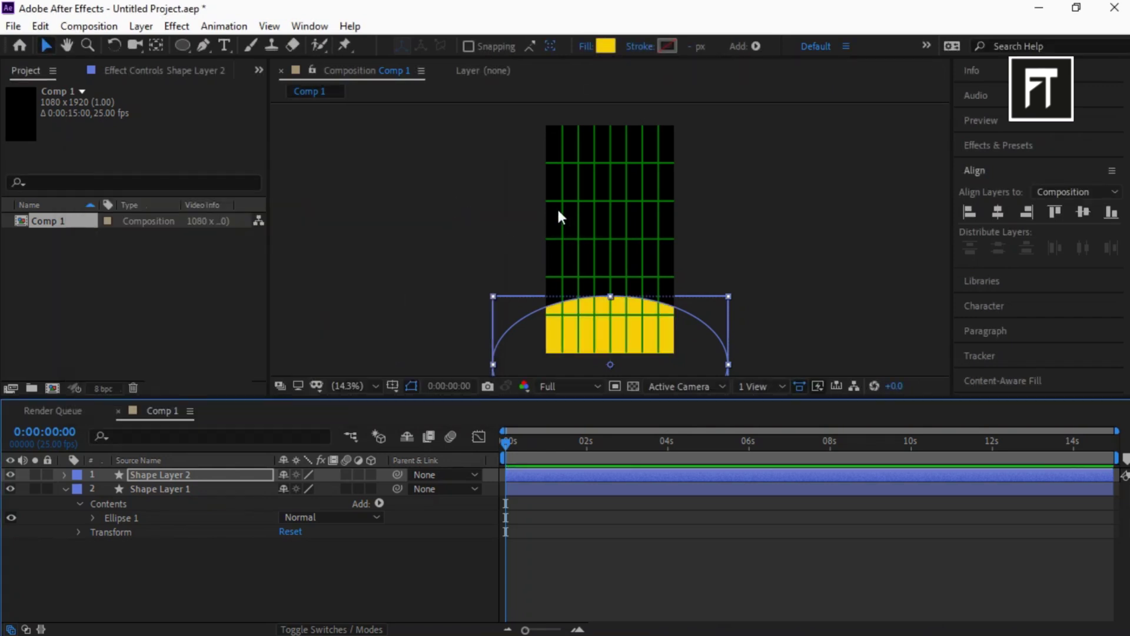
# Step: Narrow the yellow ellipse inside the cyan one and centre both horizontally together
pyautogui.moveTo(633, 325); pyautogui.dragTo(637, 335)
pyautogui.moveTo(729, 369); pyautogui.dragTo(709, 368)
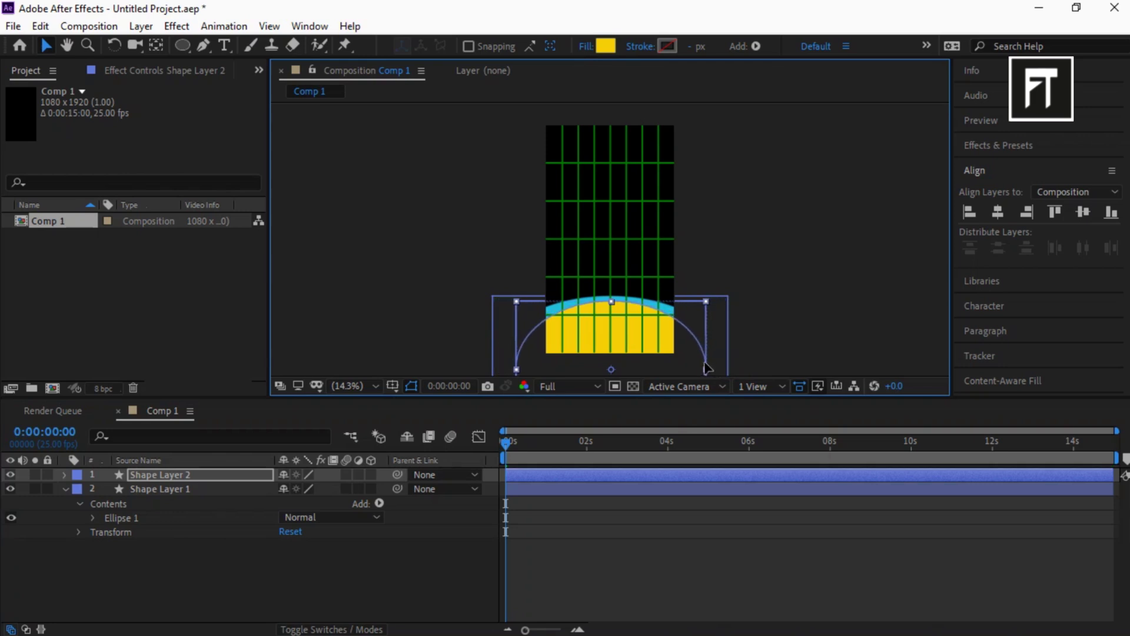
pyautogui.moveTo(799, 346); pyautogui.dragTo(603, 321)
pyautogui.click(996, 212)
# Step: Turn off the proportional grid and move the current time to 1 second
pyautogui.click(836, 284)
pyautogui.click(391, 385)
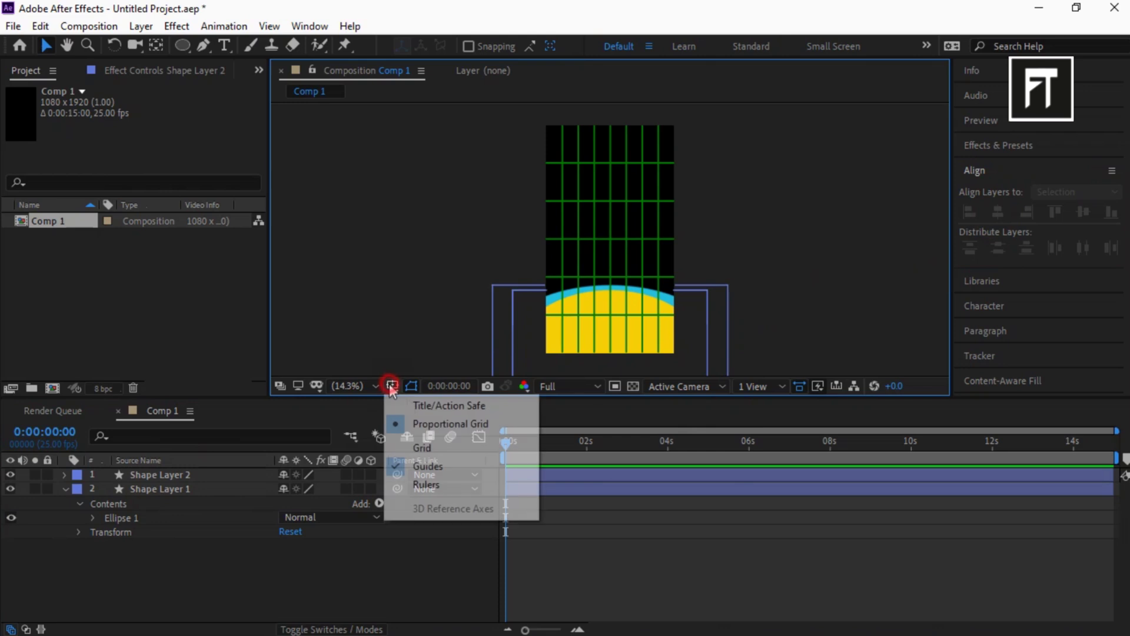
pyautogui.click(415, 424)
pyautogui.press('=')
pyautogui.press('=')
pyautogui.press('=')
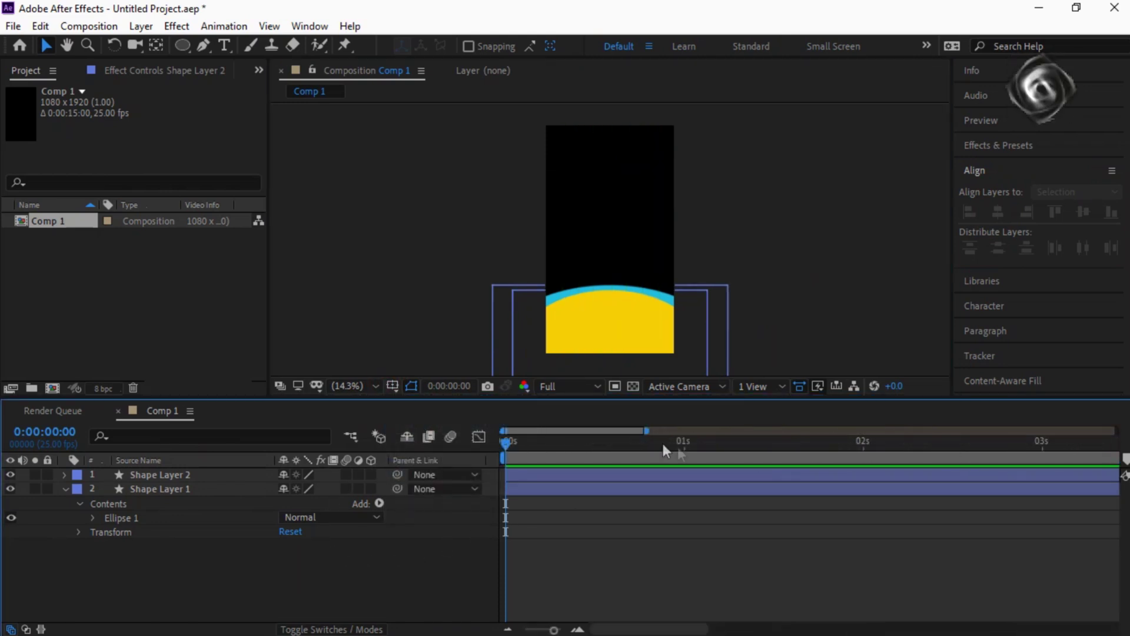
pyautogui.click(684, 448)
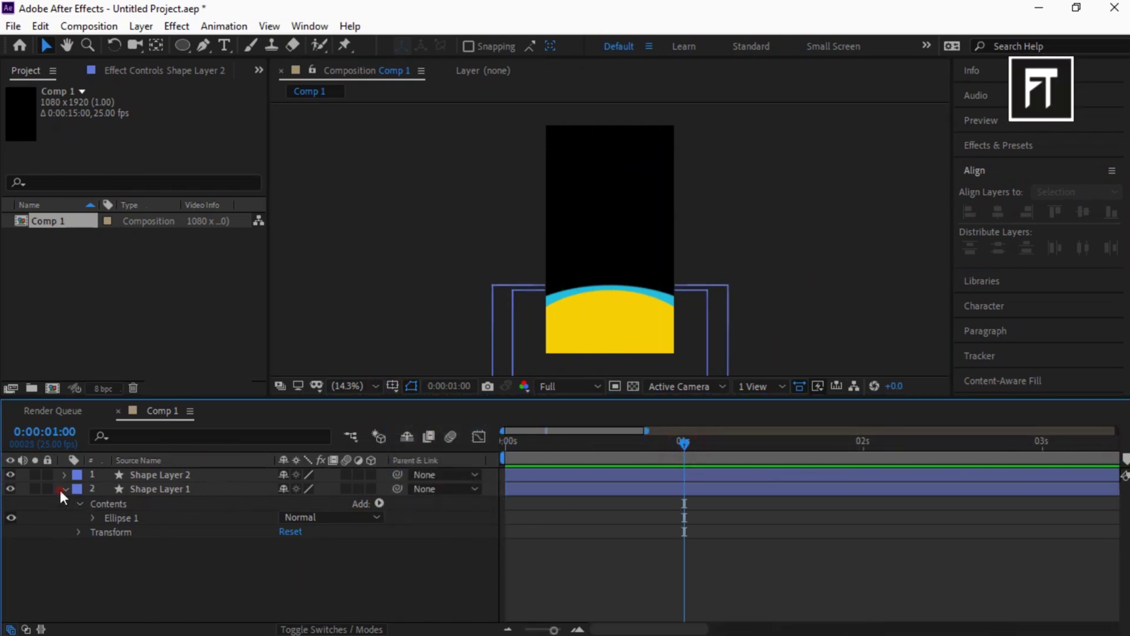
# Step: Set Position and Scale keyframes on both shape layers at 1 second
pyautogui.moveTo(115, 531); pyautogui.dragTo(143, 462)
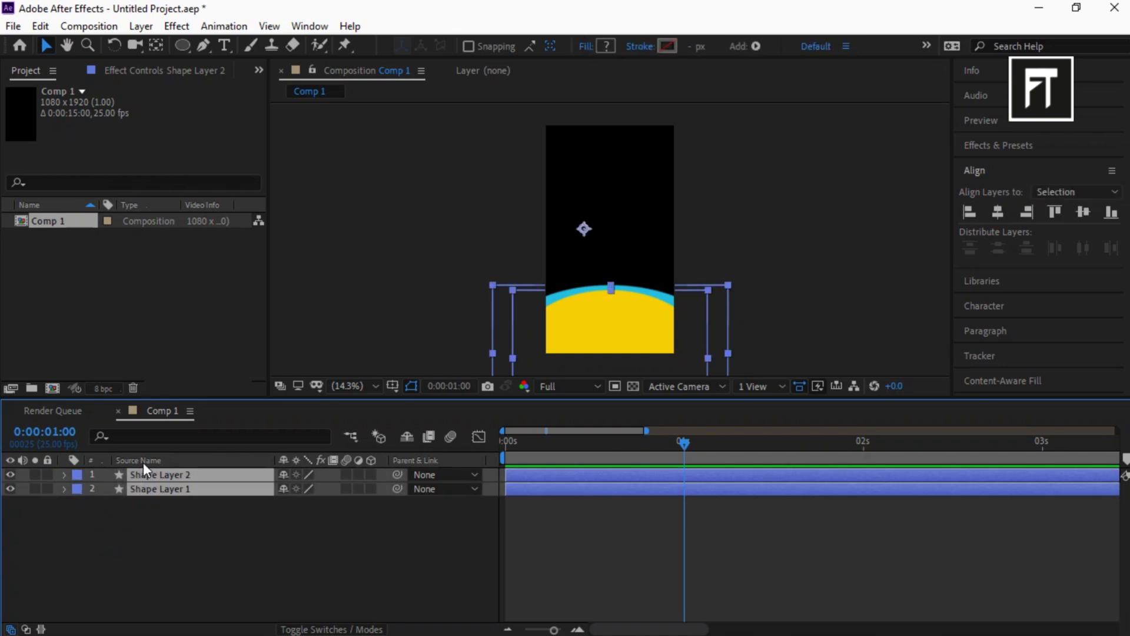
pyautogui.press('p')
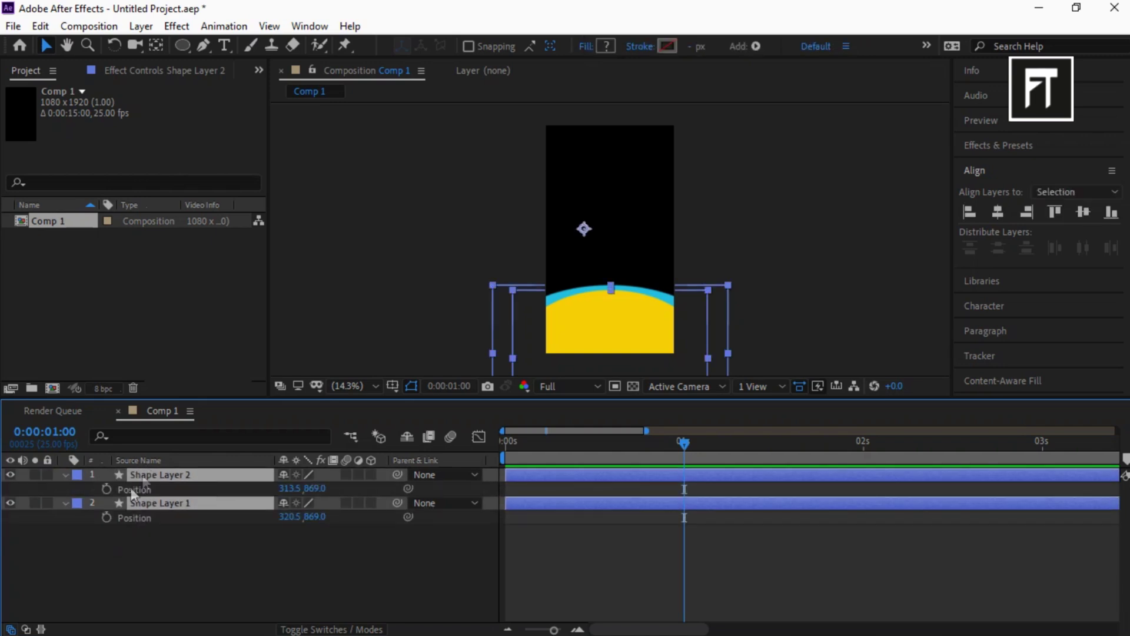
pyautogui.click(107, 489)
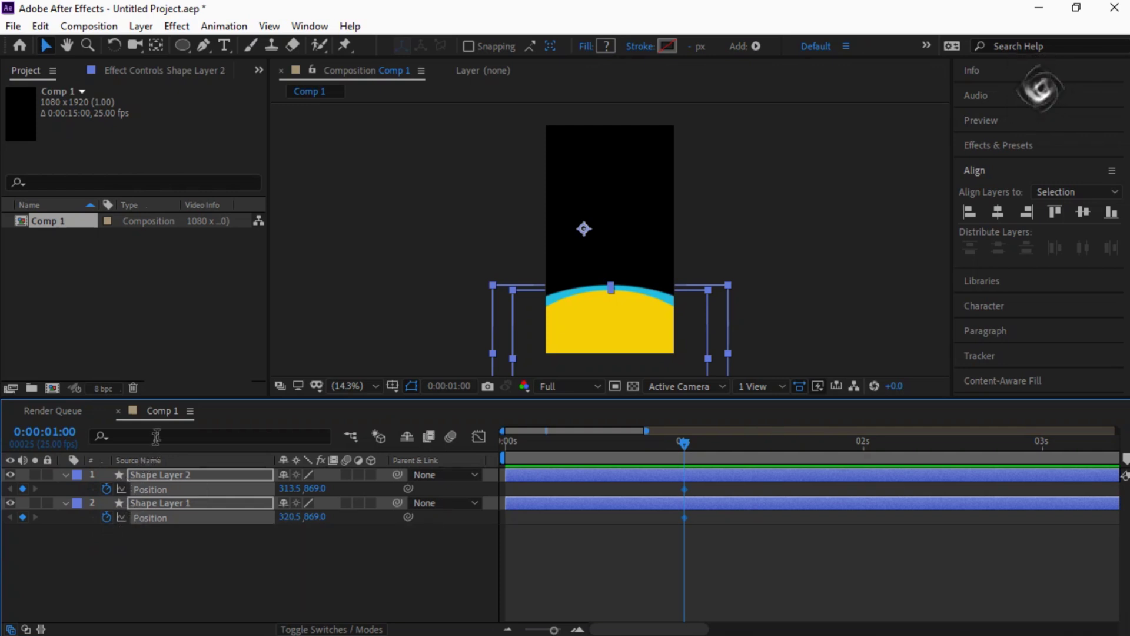
pyautogui.press('s')
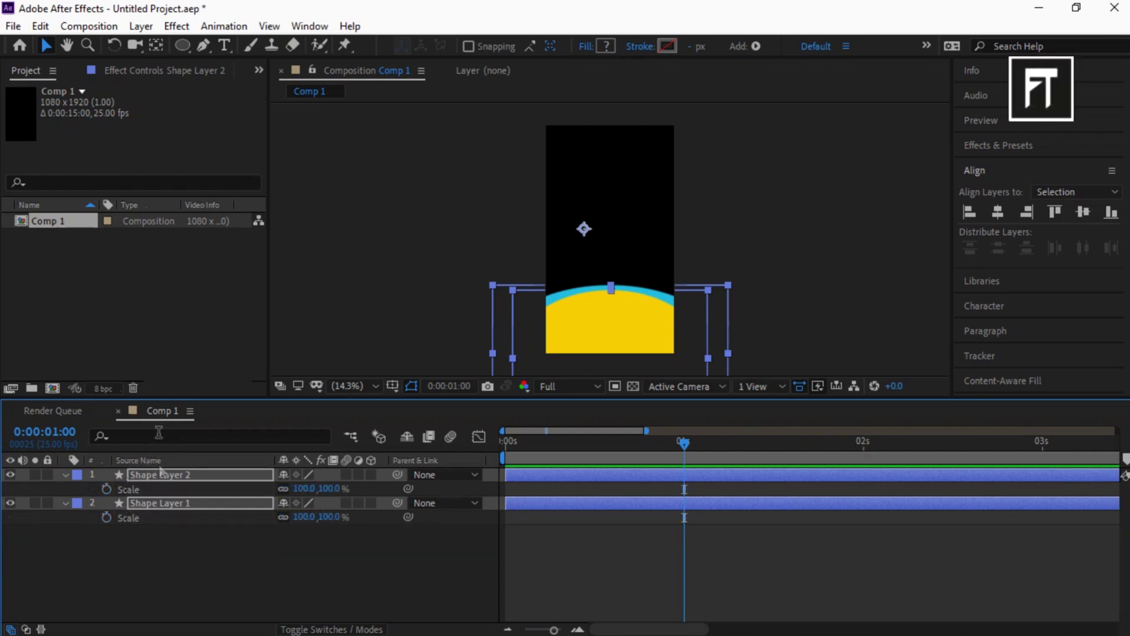
pyautogui.click(107, 489)
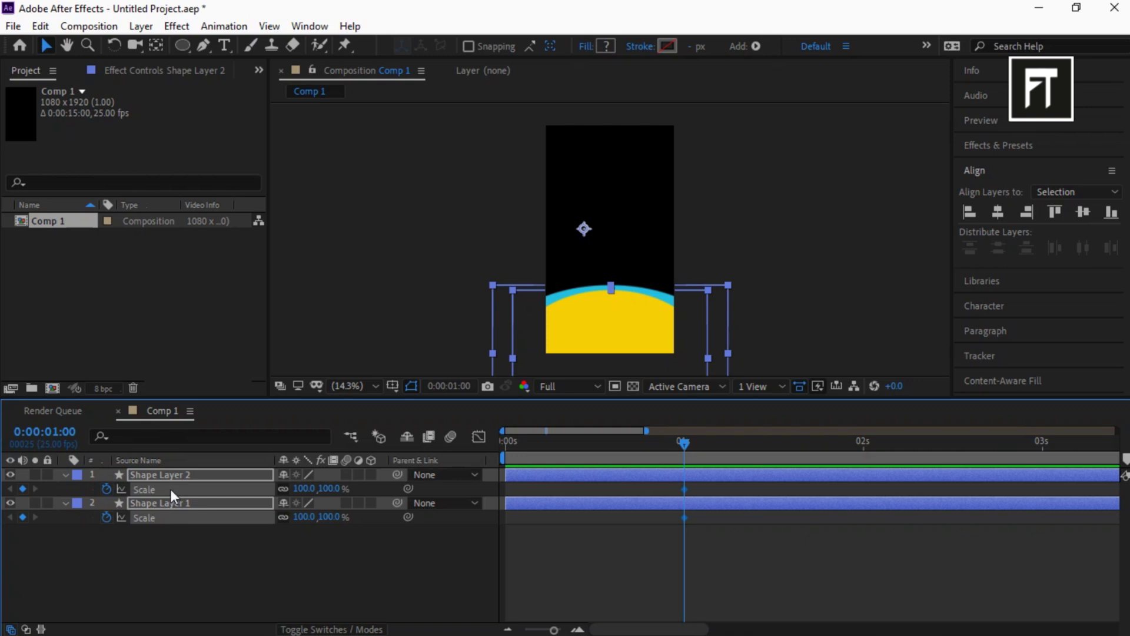
pyautogui.hotkey('shift', 'p')
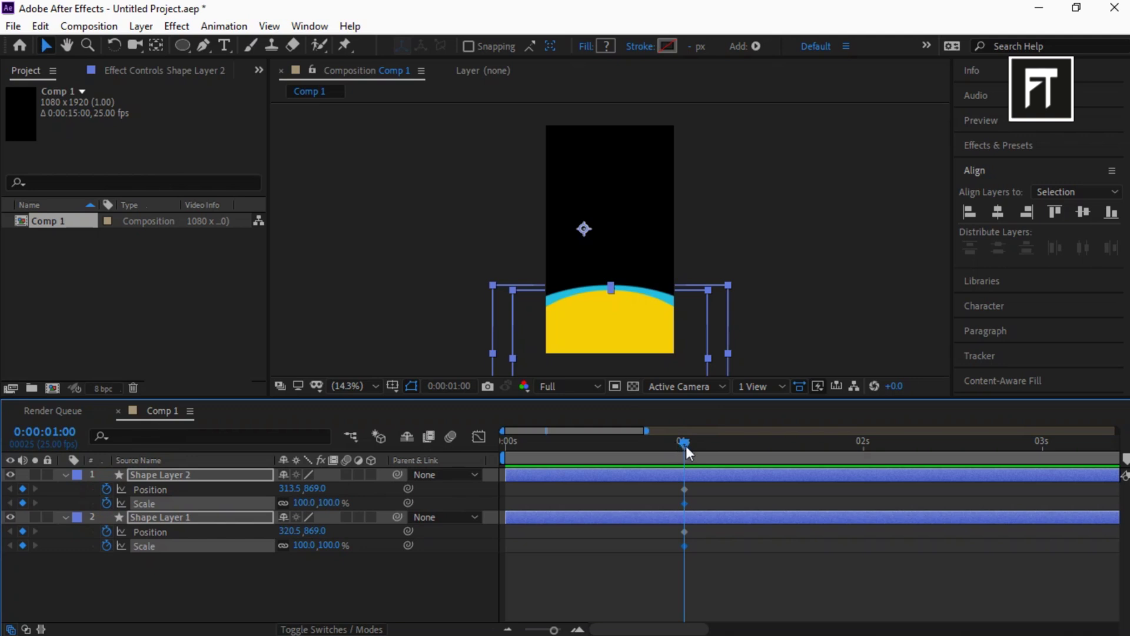
# Step: At 0 seconds, key the cyan shape raised far above the frame and enlarged
pyautogui.moveTo(687, 446); pyautogui.dragTo(490, 449)
pyautogui.click(309, 585)
pyautogui.click(318, 530)
pyautogui.moveTo(318, 530); pyautogui.dragTo(283, 532)
pyautogui.press(',')
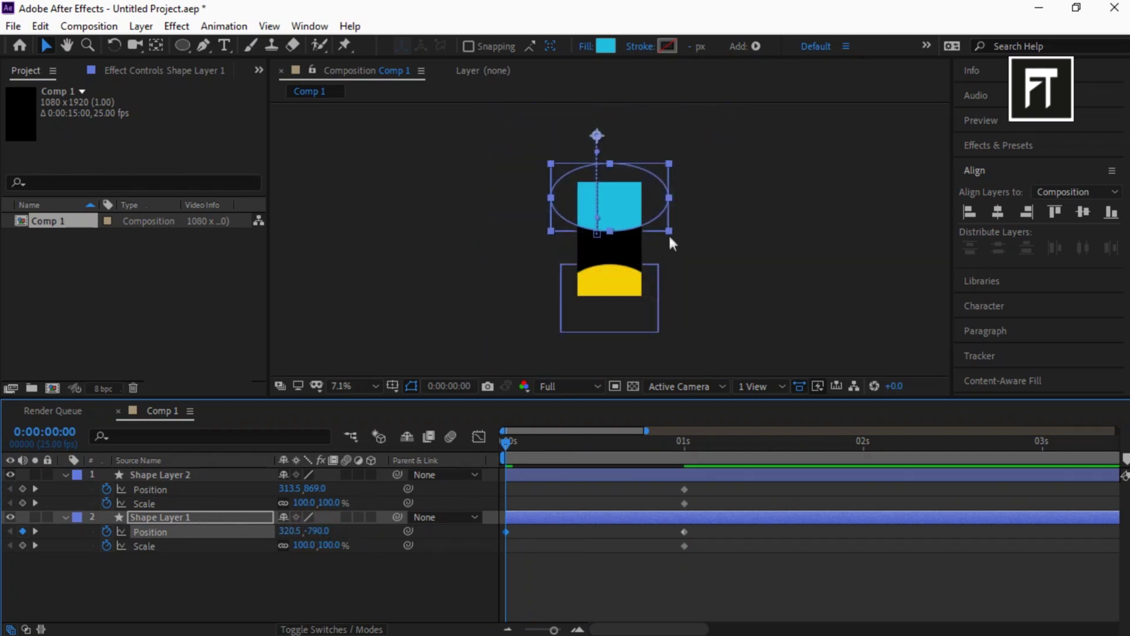
pyautogui.moveTo(669, 244)
pyautogui.mouseDown()
pyautogui.moveTo(671, 316)
pyautogui.moveTo(672, 253)
pyautogui.mouseUp()
pyautogui.press('.')
pyautogui.press(',')
pyautogui.moveTo(612, 299); pyautogui.dragTo(611, 309)
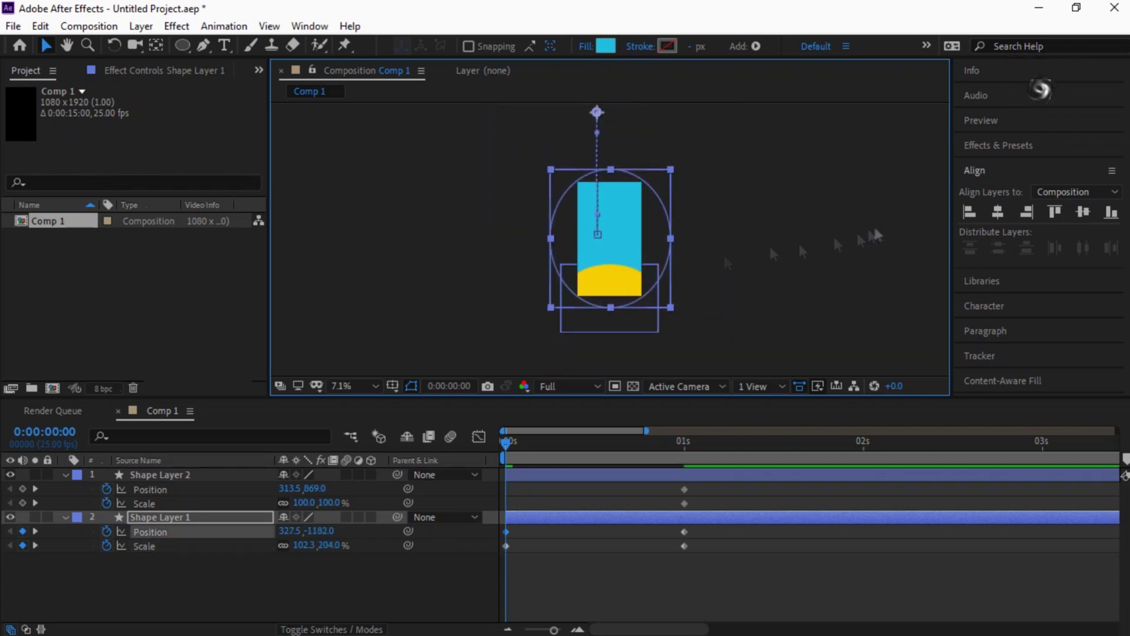
# Step: Key the yellow shape raised and enlarged at 0 seconds so it fills the frame
pyautogui.moveTo(321, 488); pyautogui.dragTo(304, 504)
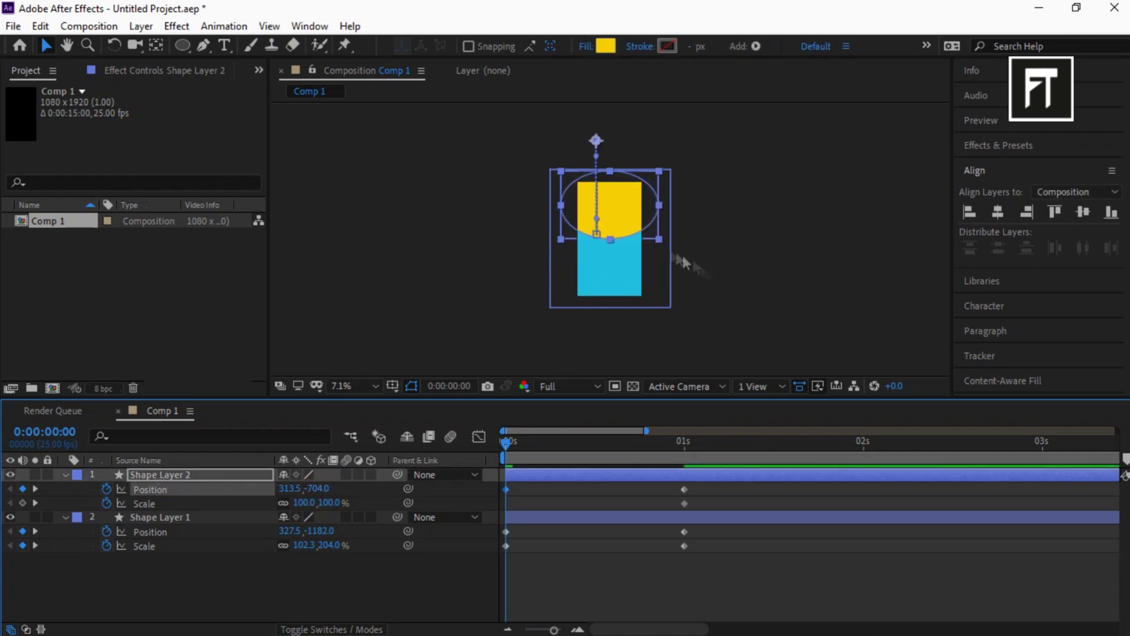
pyautogui.moveTo(661, 250); pyautogui.dragTo(665, 310)
pyautogui.click(666, 295)
pyautogui.click(738, 327)
pyautogui.press('.')
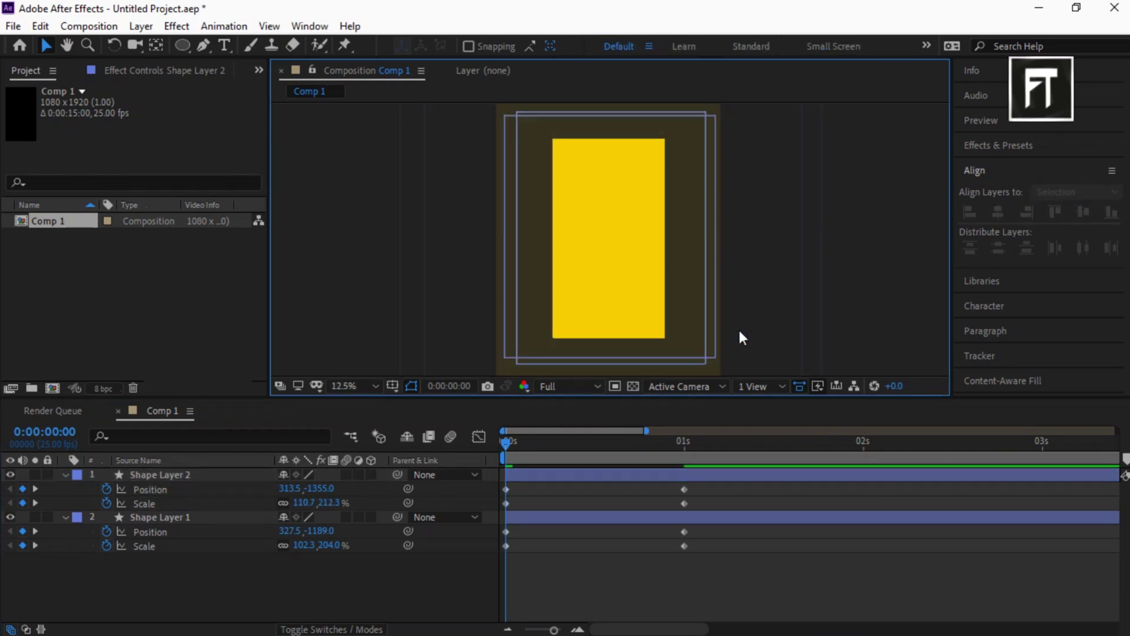
pyautogui.rightClick(369, 252)
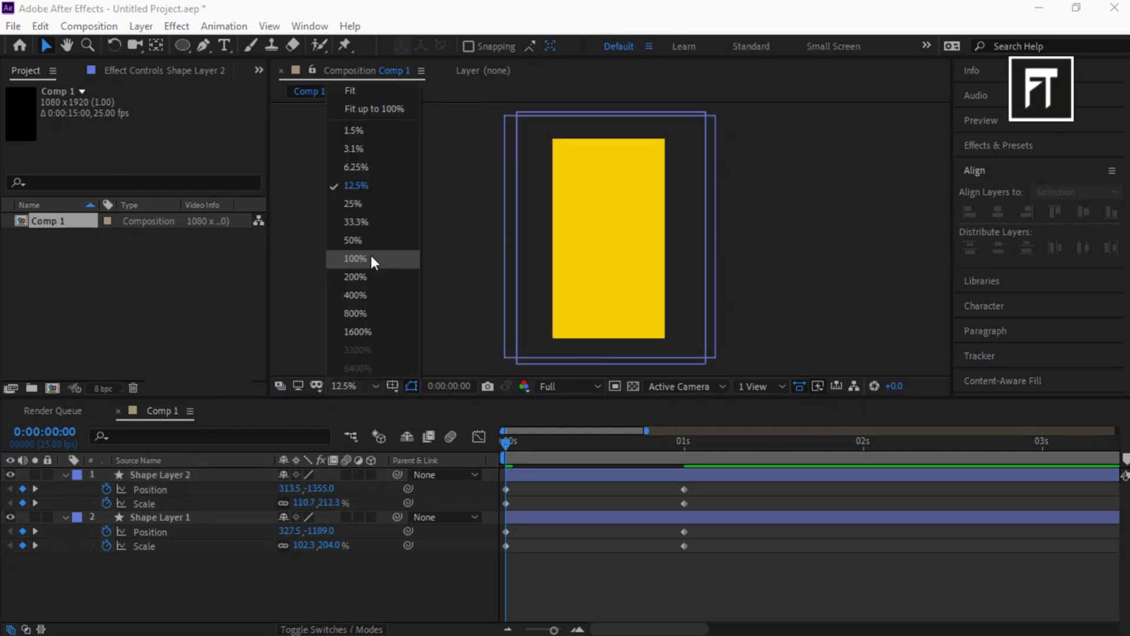
# Step: Apply Easy Ease to all eight keyframes on both shape layers
pyautogui.click(367, 93)
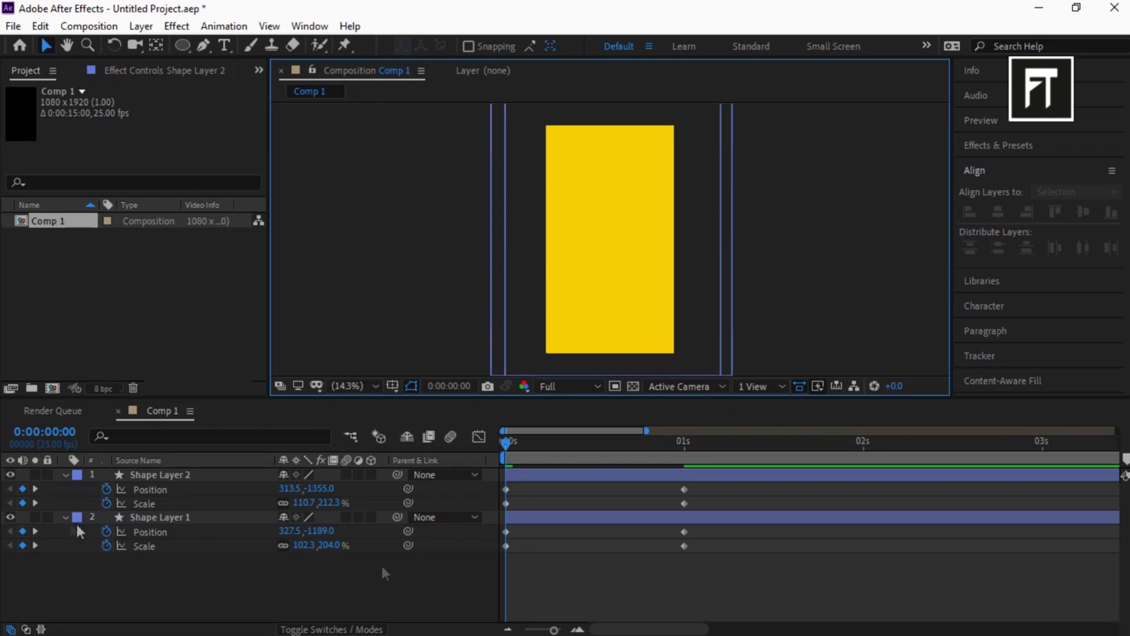
pyautogui.moveTo(766, 484); pyautogui.dragTo(483, 561)
pyautogui.rightClick(507, 549)
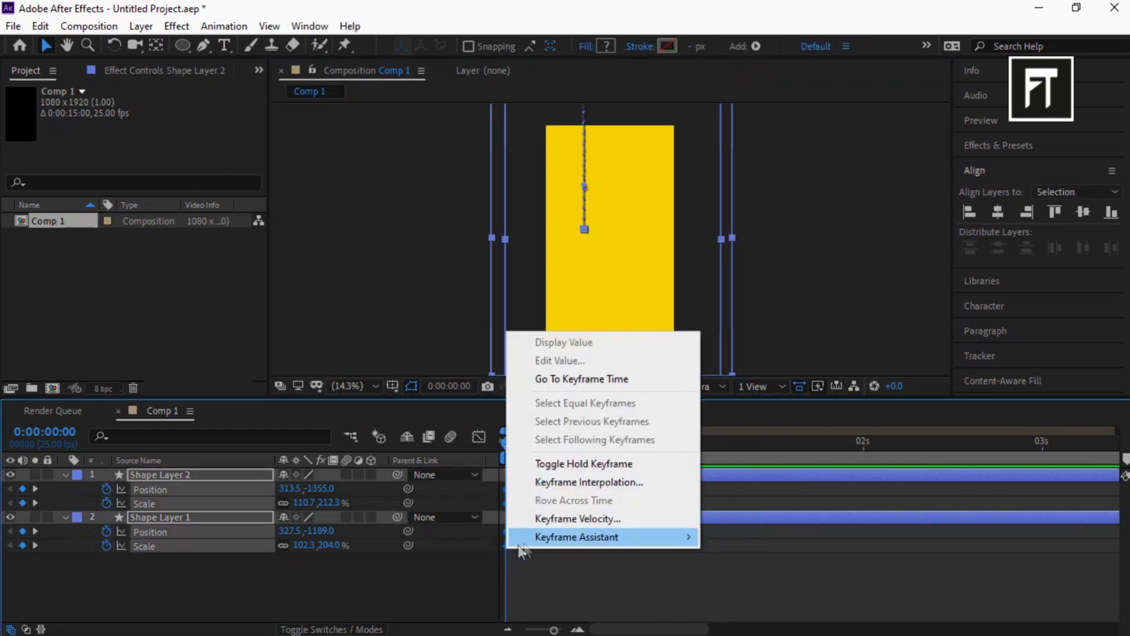
pyautogui.moveTo(549, 538)
pyautogui.click(779, 427)
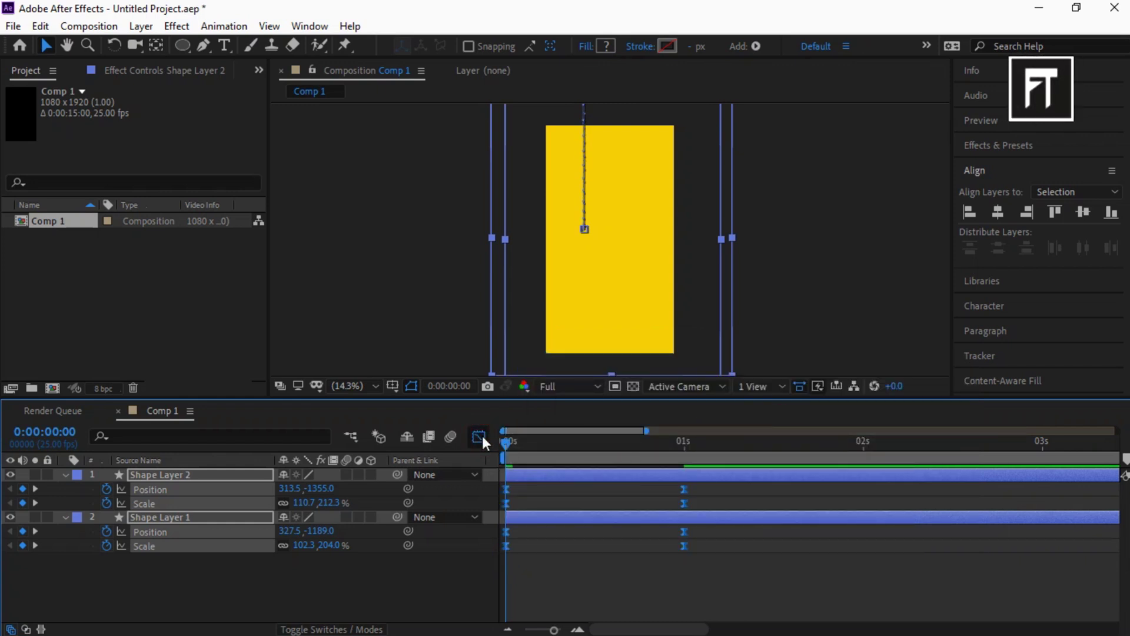
# Step: In the Graph Editor, lengthen the ease into Shape Layer 1's final Scale keyframe
pyautogui.click(480, 436)
pyautogui.click(642, 613)
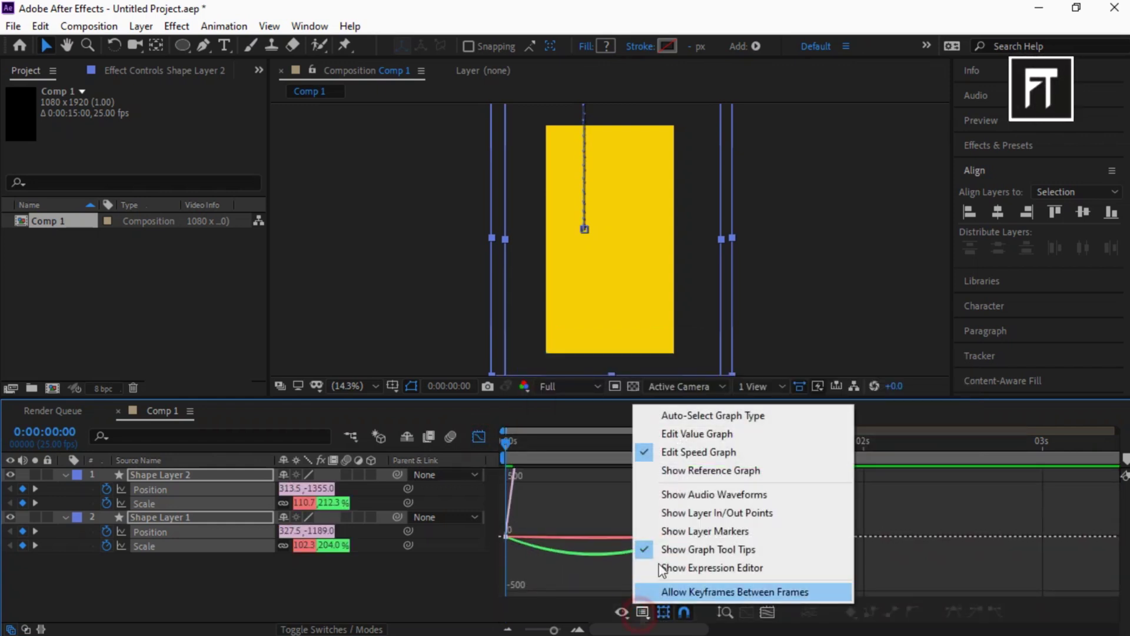
pyautogui.click(916, 479)
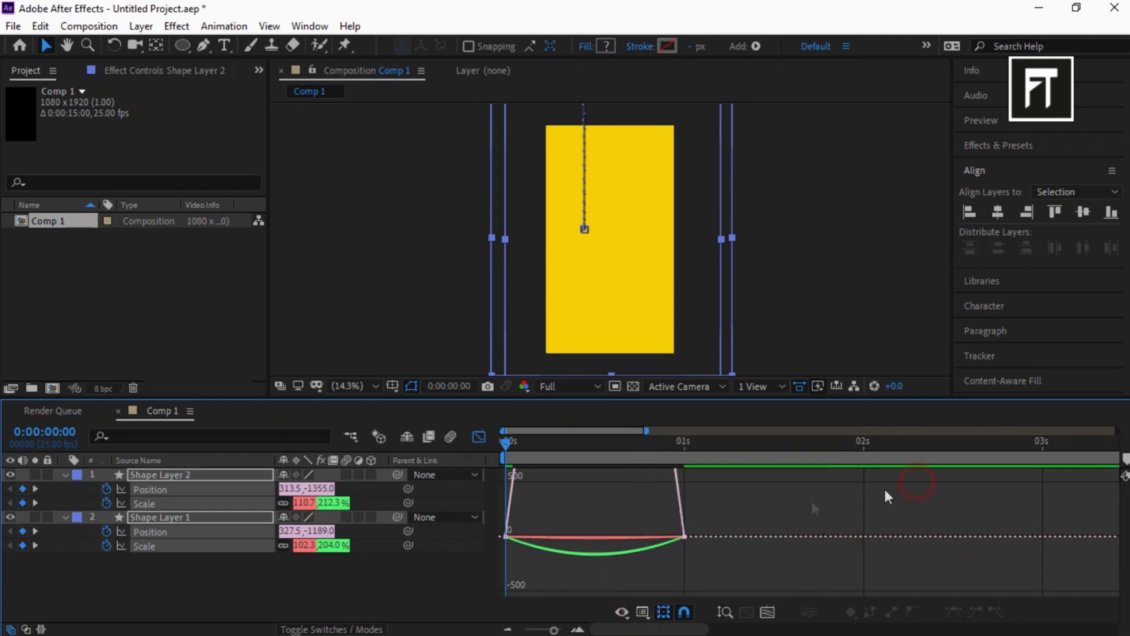
pyautogui.moveTo(640, 532); pyautogui.dragTo(487, 553)
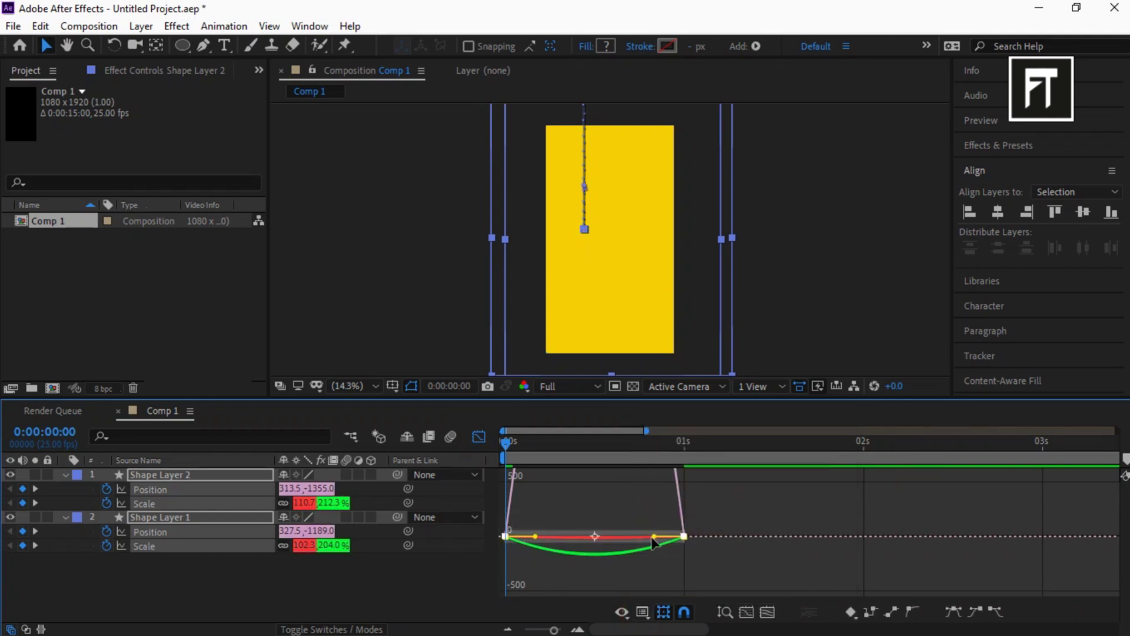
pyautogui.moveTo(653, 537); pyautogui.dragTo(596, 536)
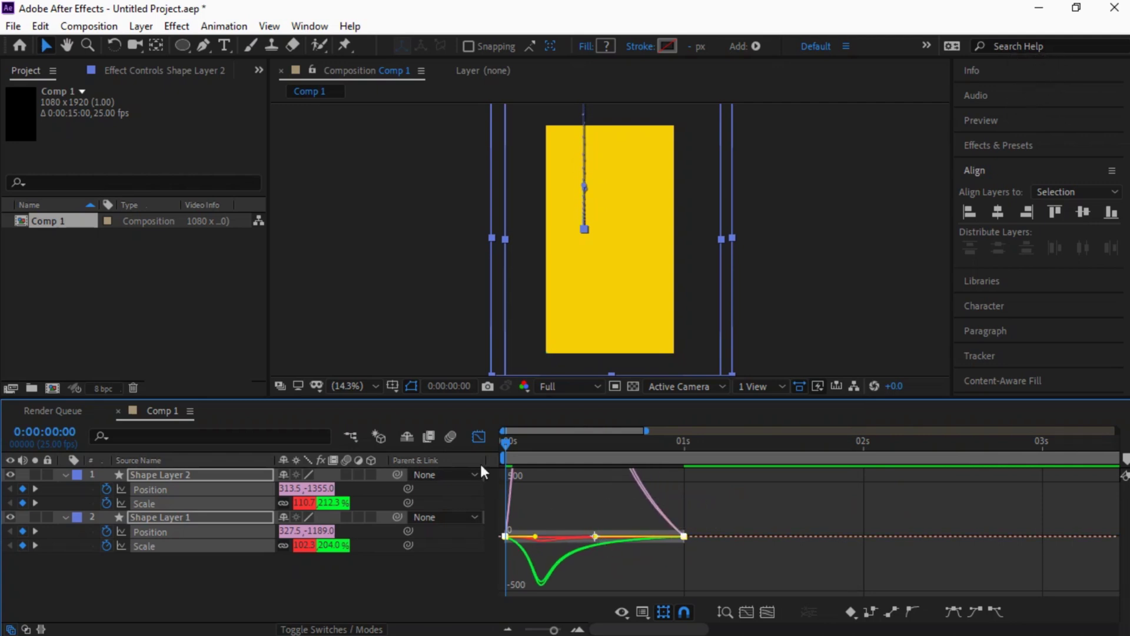
# Step: Delay Shape Layer 1 a few frames behind Shape Layer 2 and preview the wipe
pyautogui.click(479, 437)
pyautogui.click(429, 573)
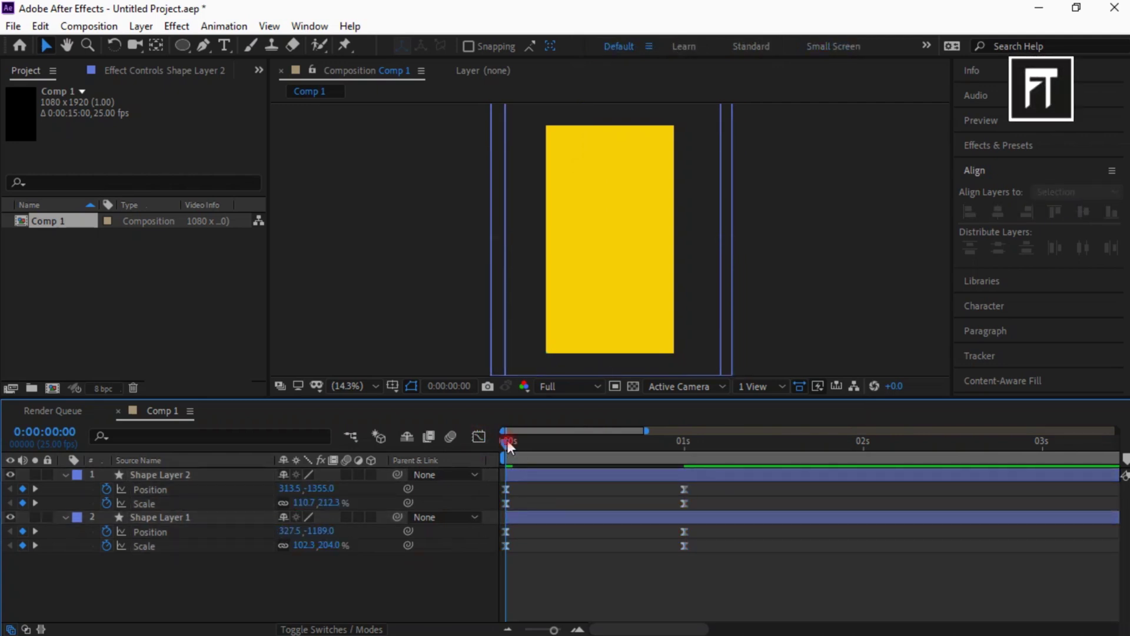
pyautogui.moveTo(506, 442); pyautogui.dragTo(599, 448)
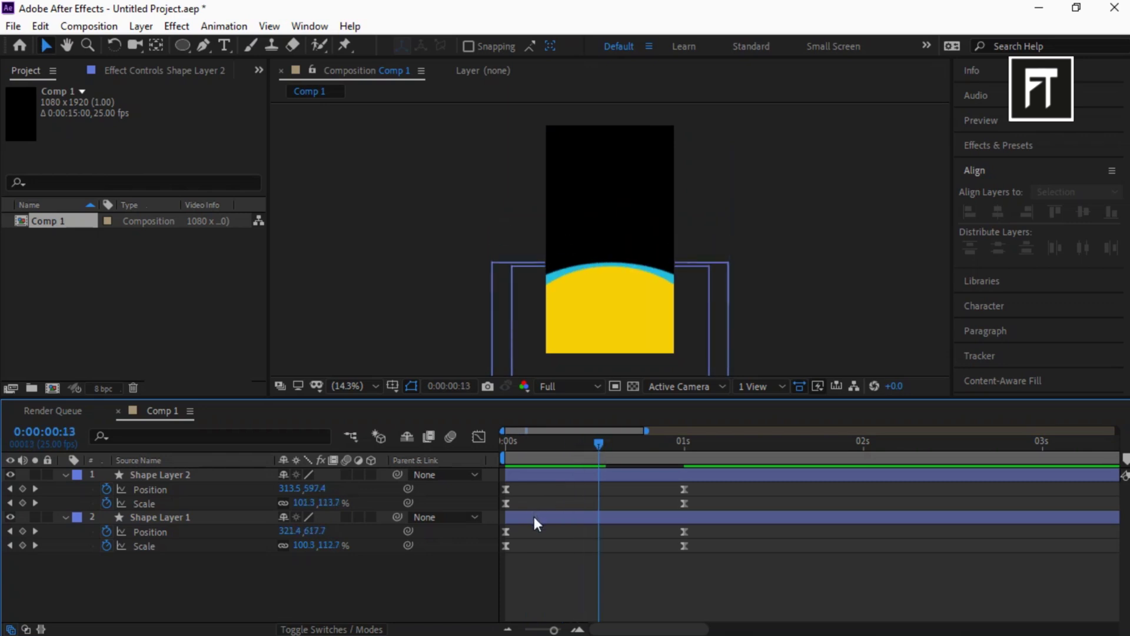
pyautogui.moveTo(535, 517); pyautogui.dragTo(552, 518)
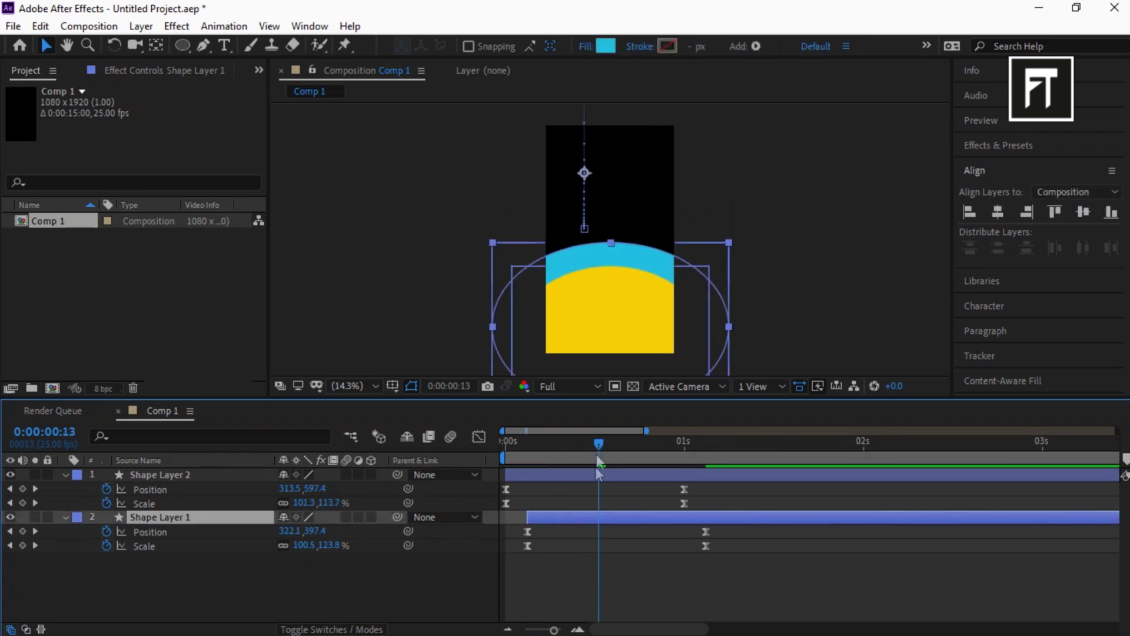
pyautogui.press('space')
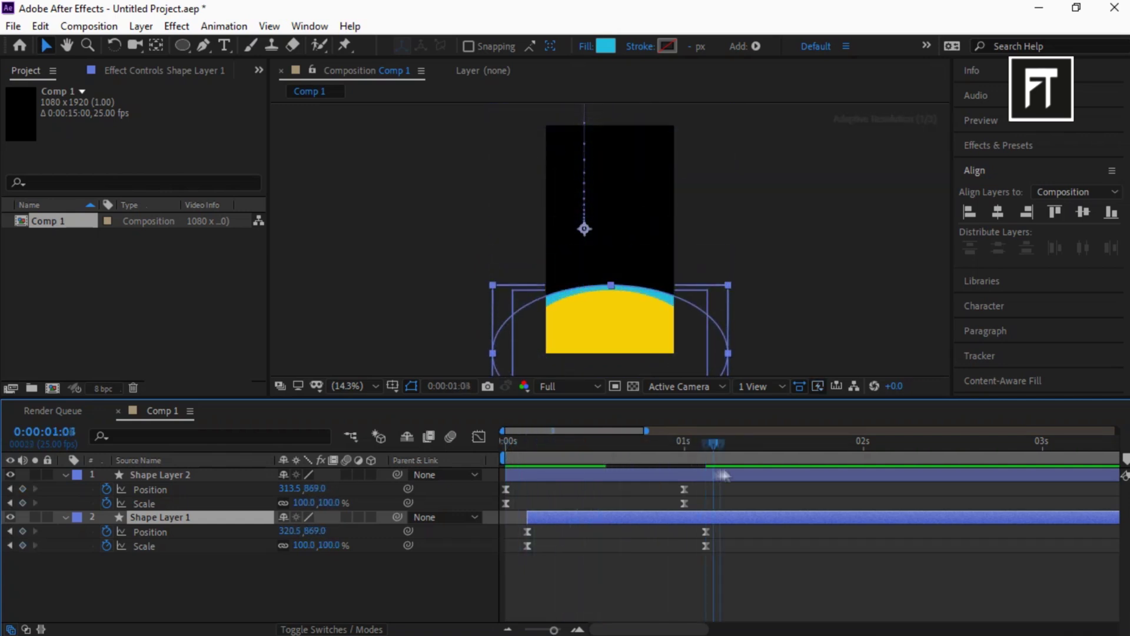
# Step: Show six seconds of the timeline and collapse both shape layers' properties
pyautogui.moveTo(646, 431); pyautogui.dragTo(783, 430)
pyautogui.click(65, 475)
pyautogui.click(64, 489)
pyautogui.click(359, 571)
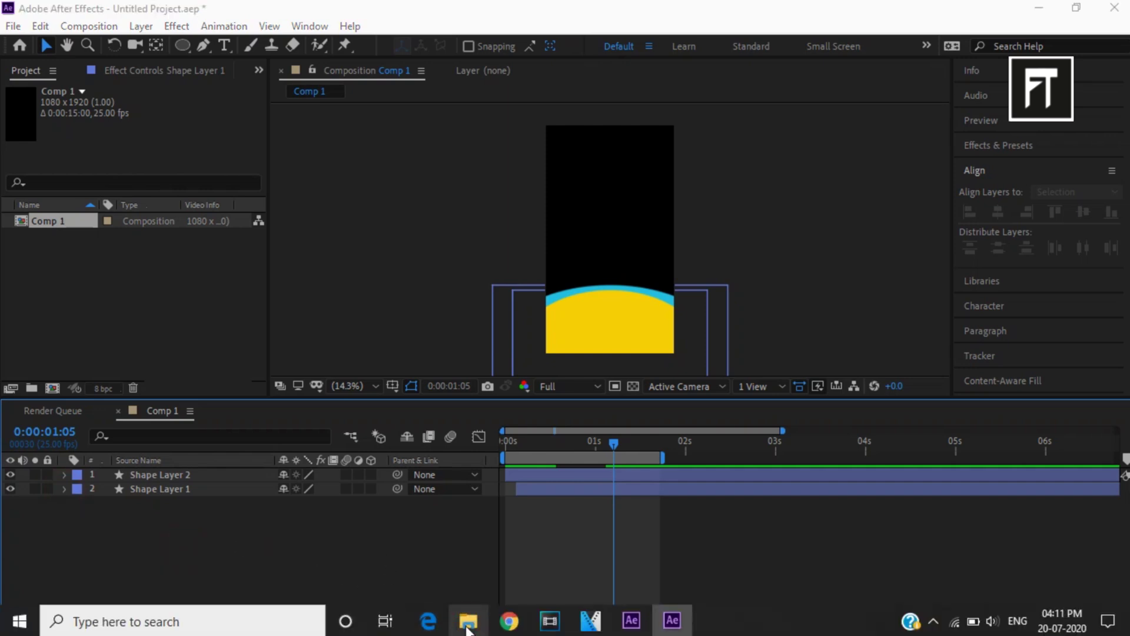
# Step: Drag girl-4185917.jpg from the photos folder in File Explorer into Comp 1
pyautogui.click(467, 628)
pyautogui.click(434, 514)
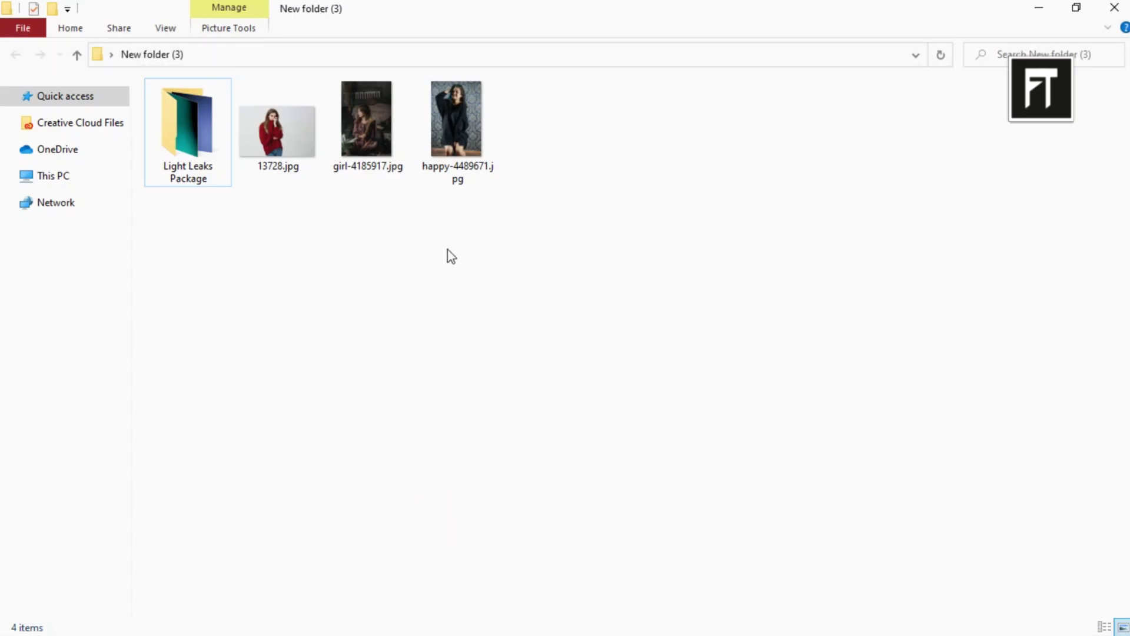
pyautogui.moveTo(360, 150); pyautogui.dragTo(227, 577)
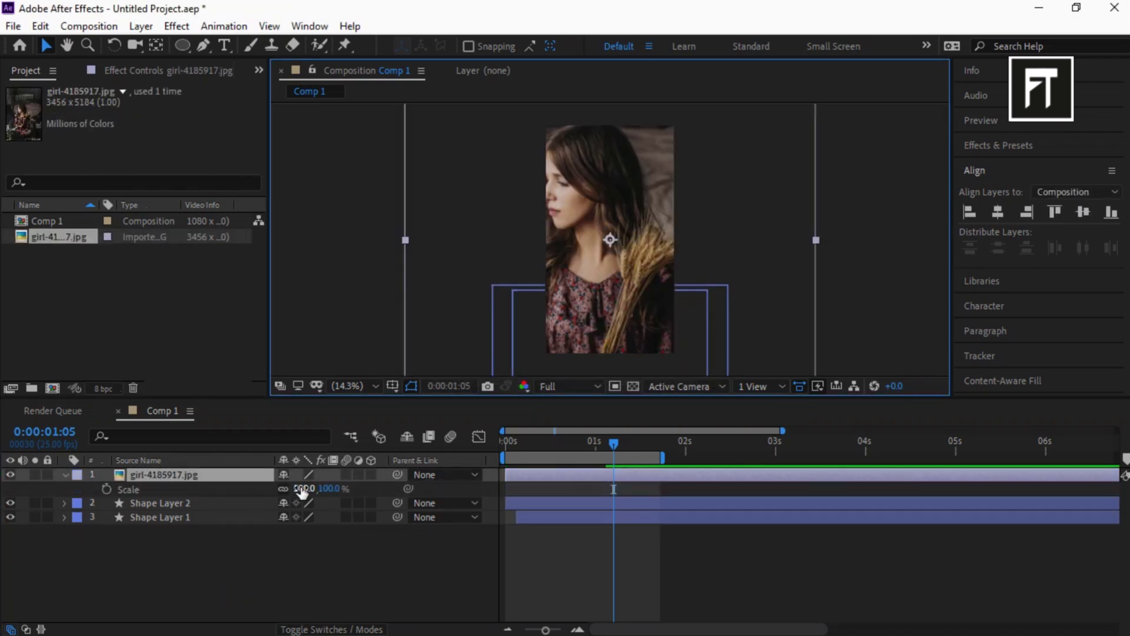
# Step: Scale the photo to 40%, place it below both shape layers, and raise it slightly
pyautogui.click(301, 488)
pyautogui.write('40')
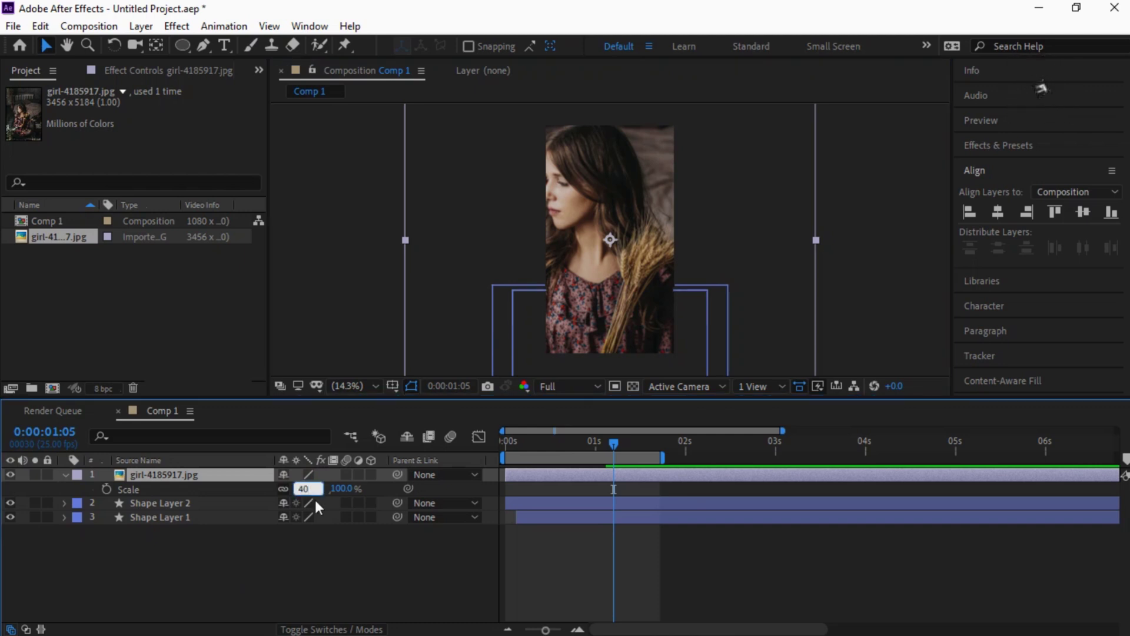
pyautogui.press('Return')
pyautogui.moveTo(169, 475); pyautogui.dragTo(177, 536)
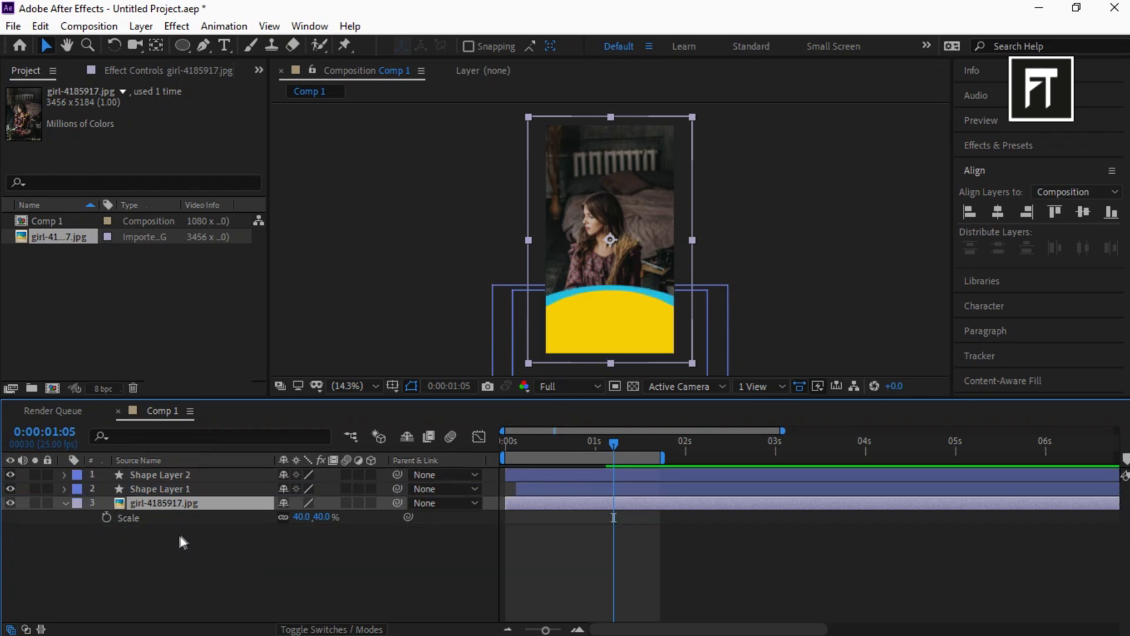
pyautogui.moveTo(594, 264); pyautogui.dragTo(595, 224)
pyautogui.click(824, 234)
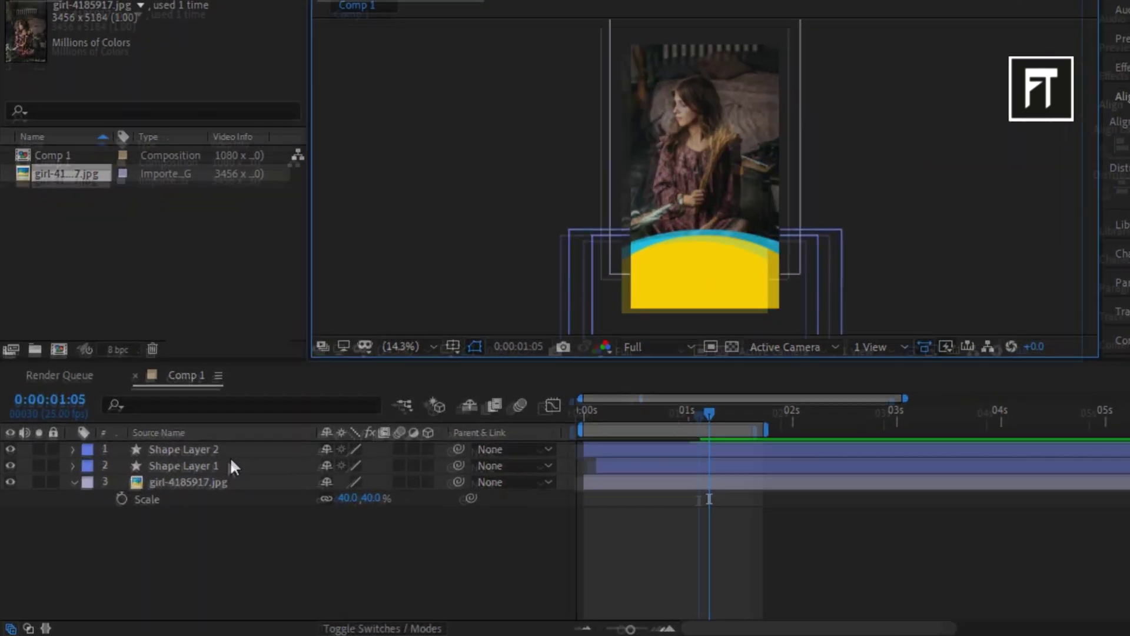
# Step: Duplicate Shape Layer 1 into a Shape Layer 3 copy and reselect the original
pyautogui.click(194, 491)
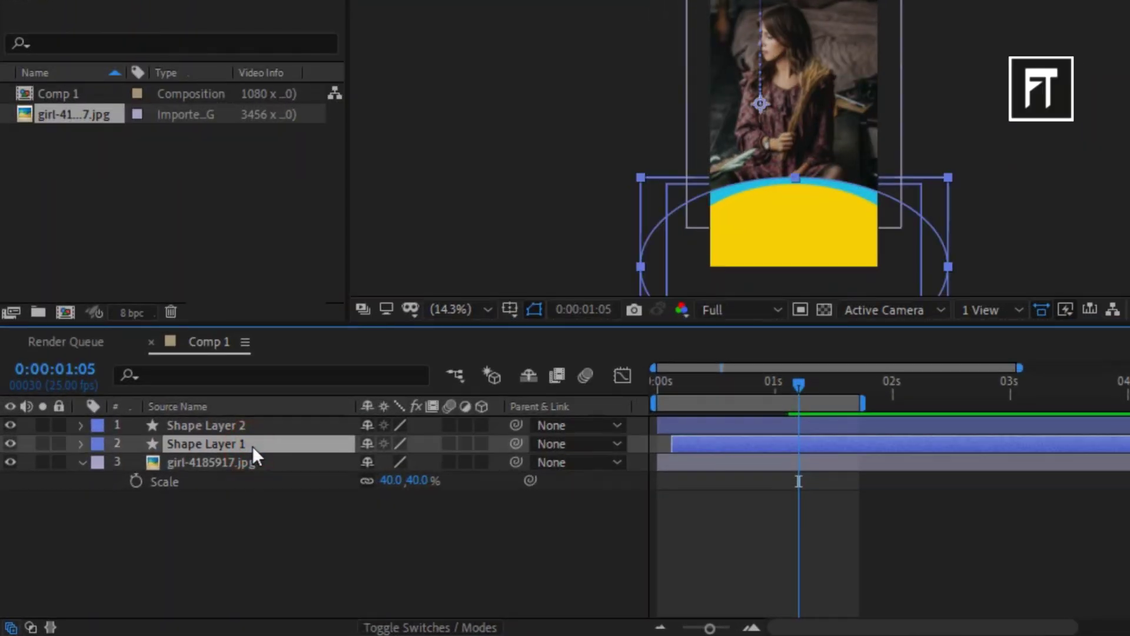
pyautogui.hotkey('ctrl', 'd')
pyautogui.click(256, 460)
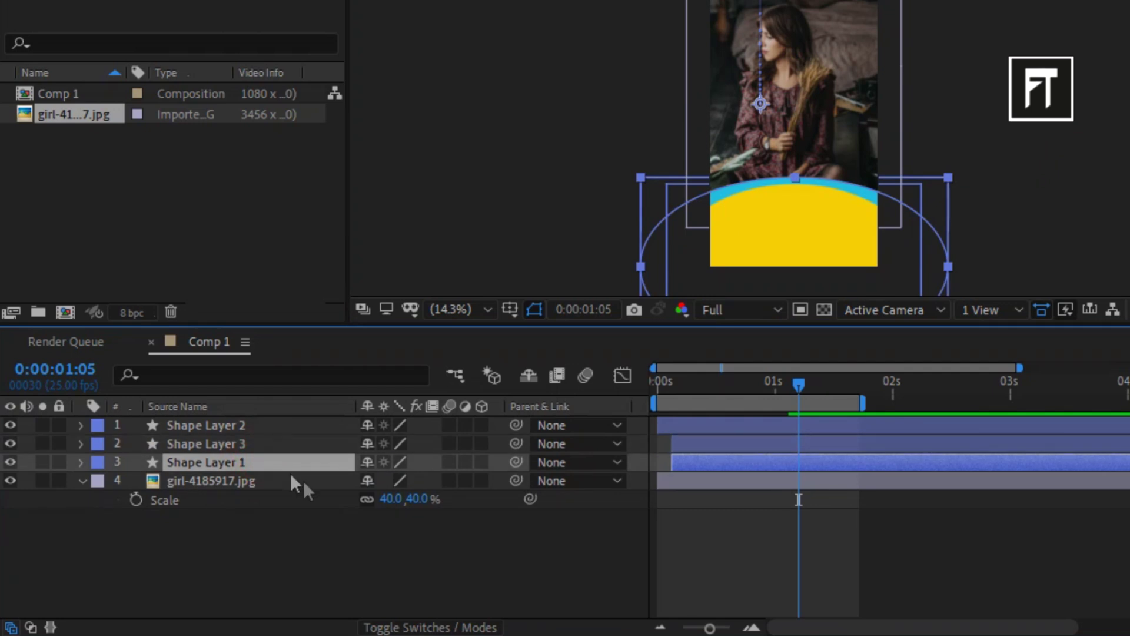
# Step: Matte the photo with Shape Layer 1 Alpha Inverted and align its start with the shapes
pyautogui.click(428, 628)
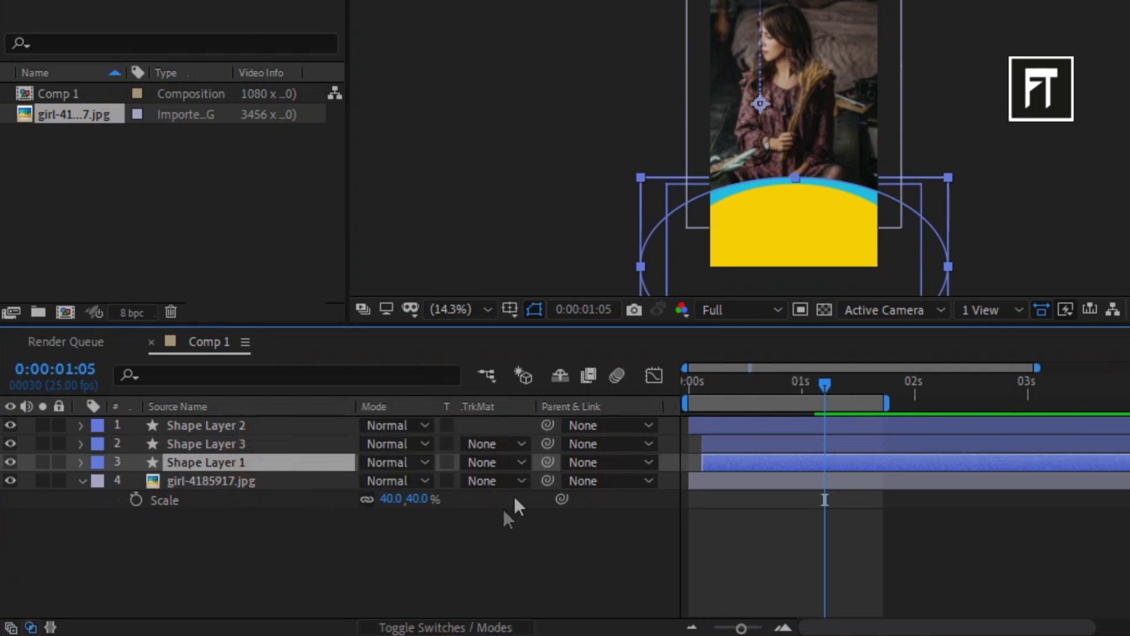
pyautogui.click(486, 478)
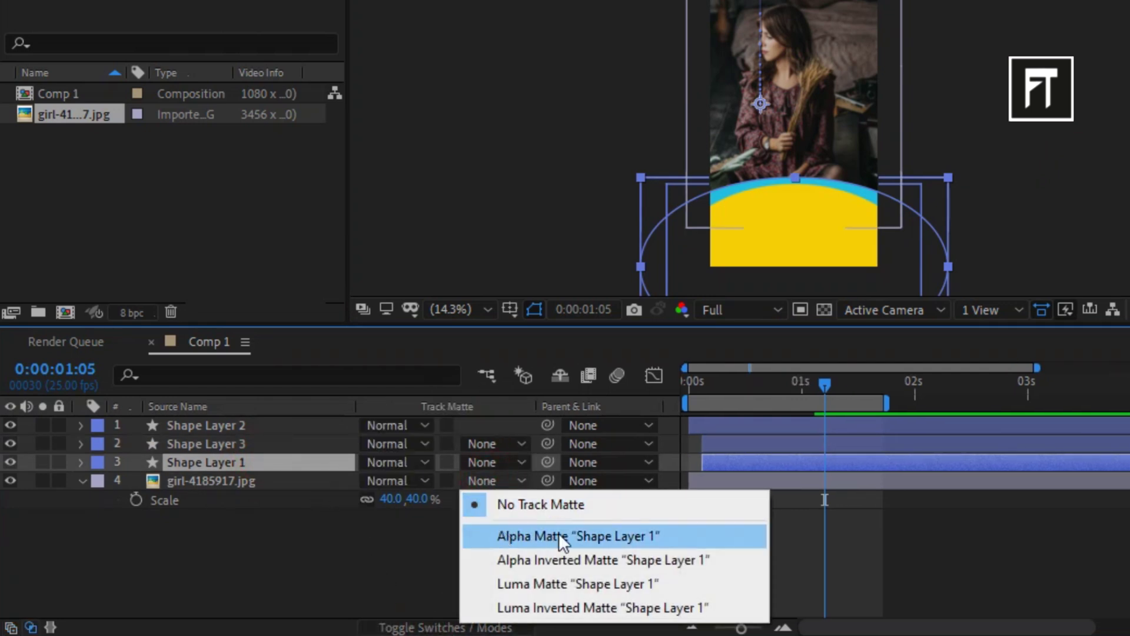
pyautogui.click(589, 560)
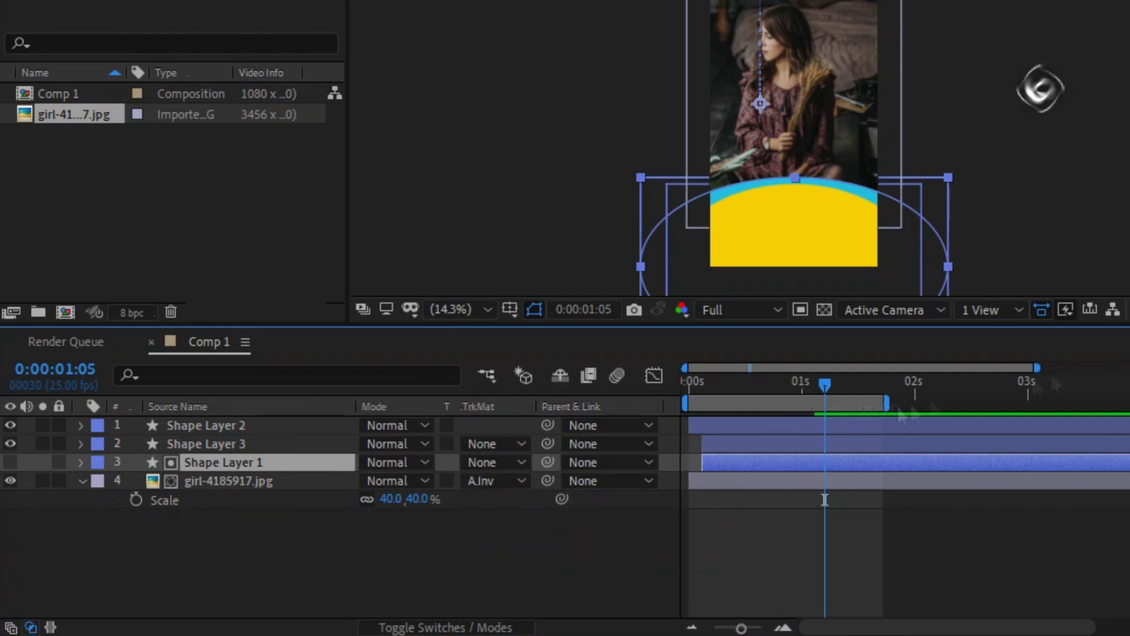
pyautogui.press('=')
pyautogui.press('=')
pyautogui.moveTo(717, 481); pyautogui.dragTo(748, 489)
# Step: Preview Shape Layer 1's wipe animation, then return the time to frame 9
pyautogui.click(285, 463)
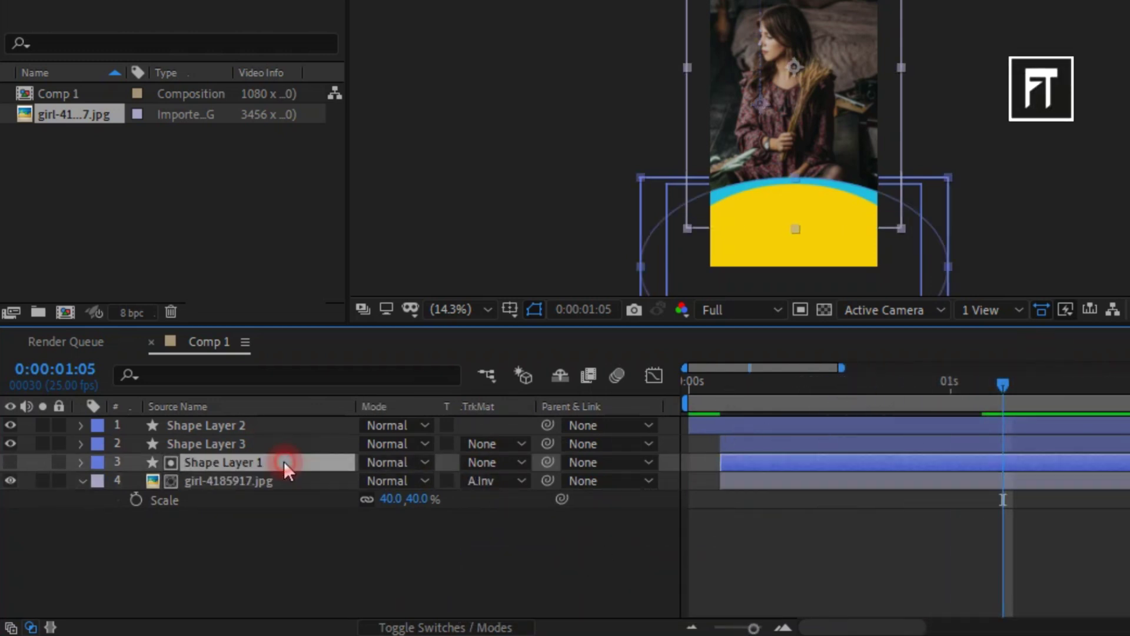
pyautogui.press('u')
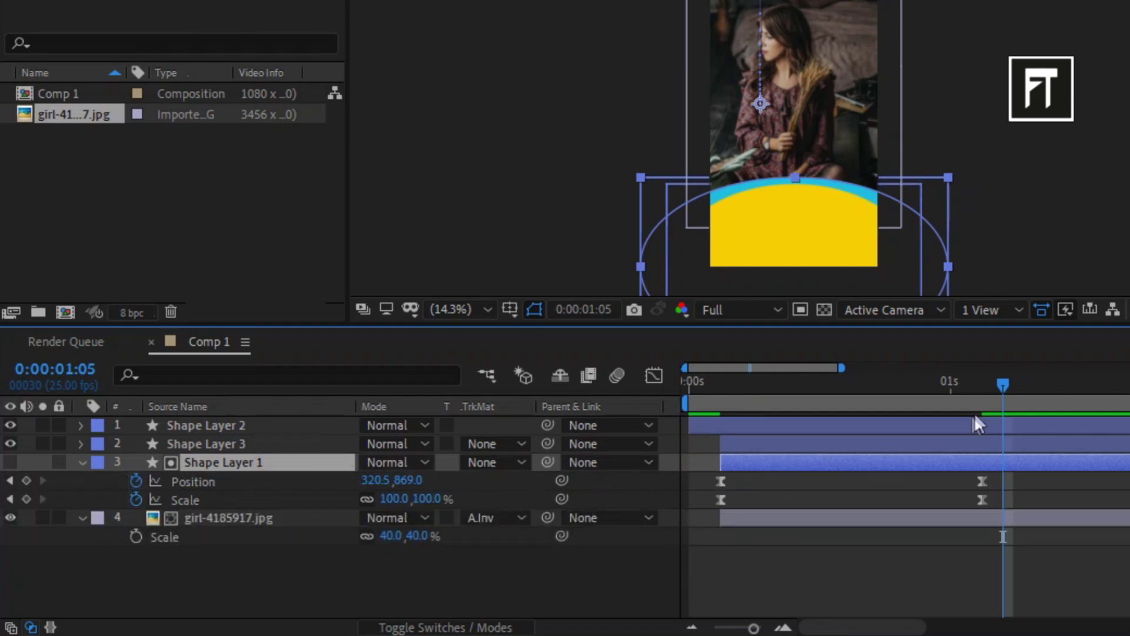
pyautogui.click(1038, 143)
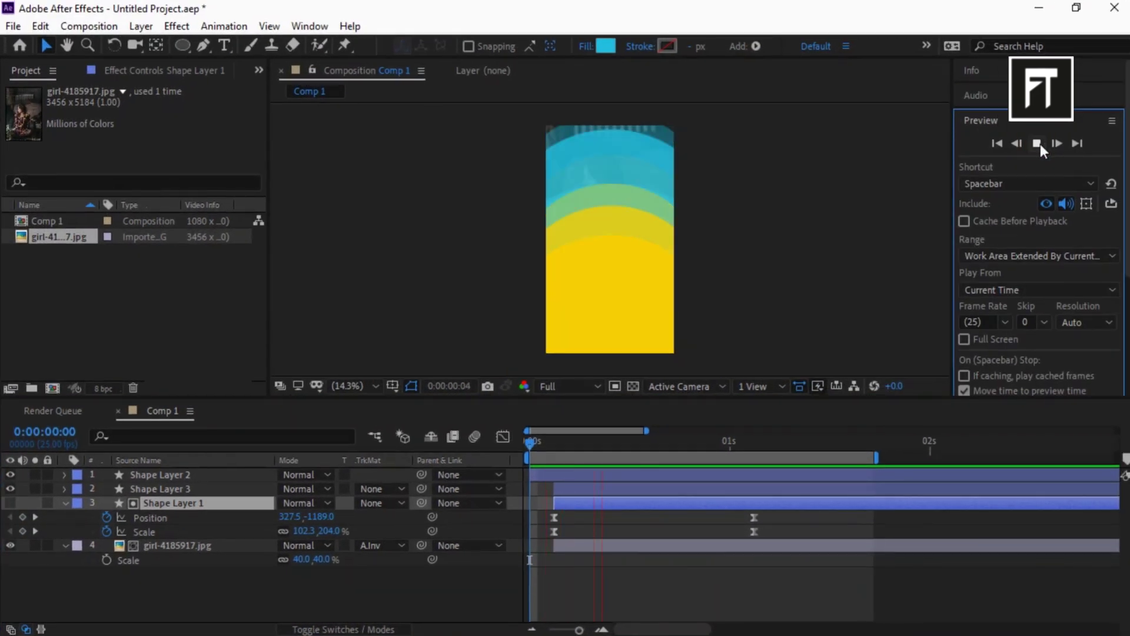
pyautogui.click(1038, 143)
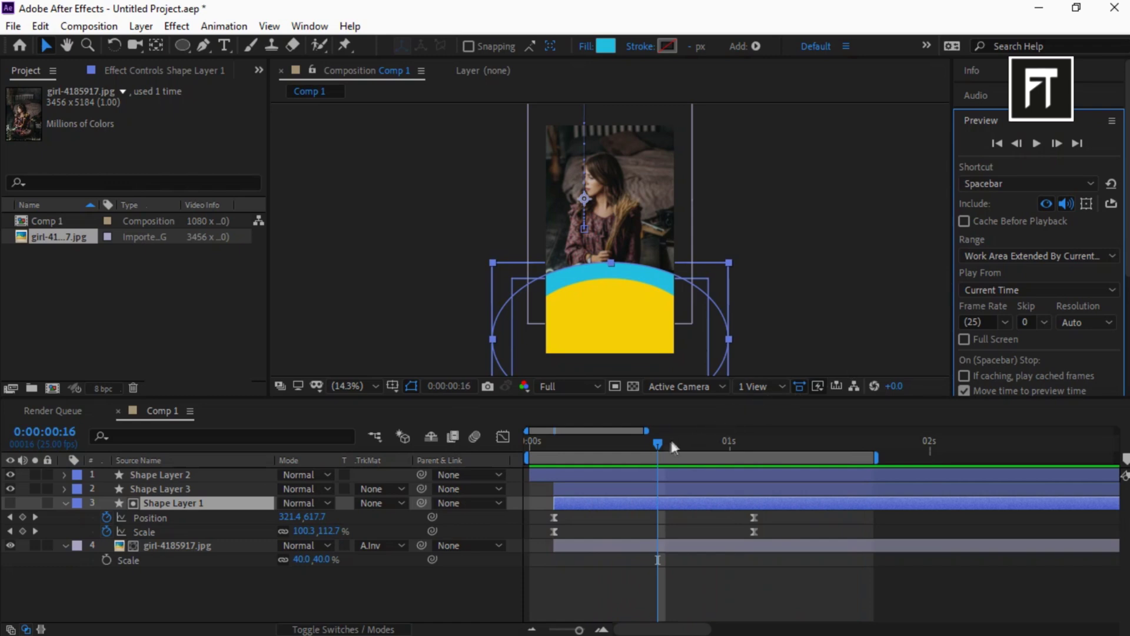
pyautogui.moveTo(668, 449); pyautogui.dragTo(605, 446)
# Step: Keyframe girl-4185917.jpg's Position from 540,60 at 0:00:00:03 to 540,631 at 0:00:01:03
pyautogui.click(240, 545)
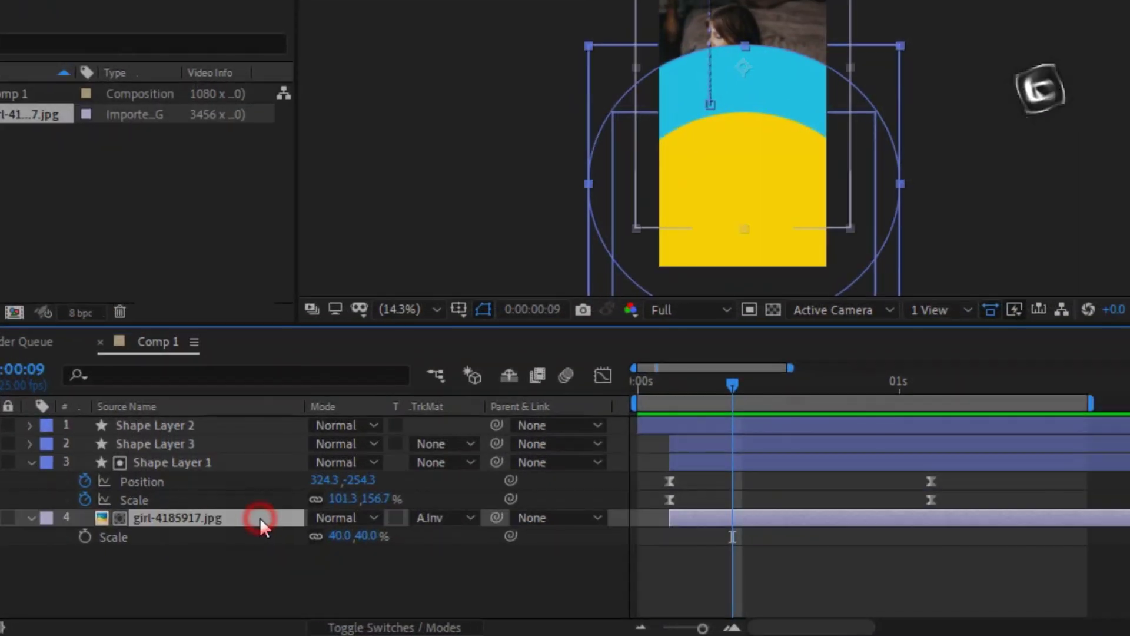
pyautogui.press('p')
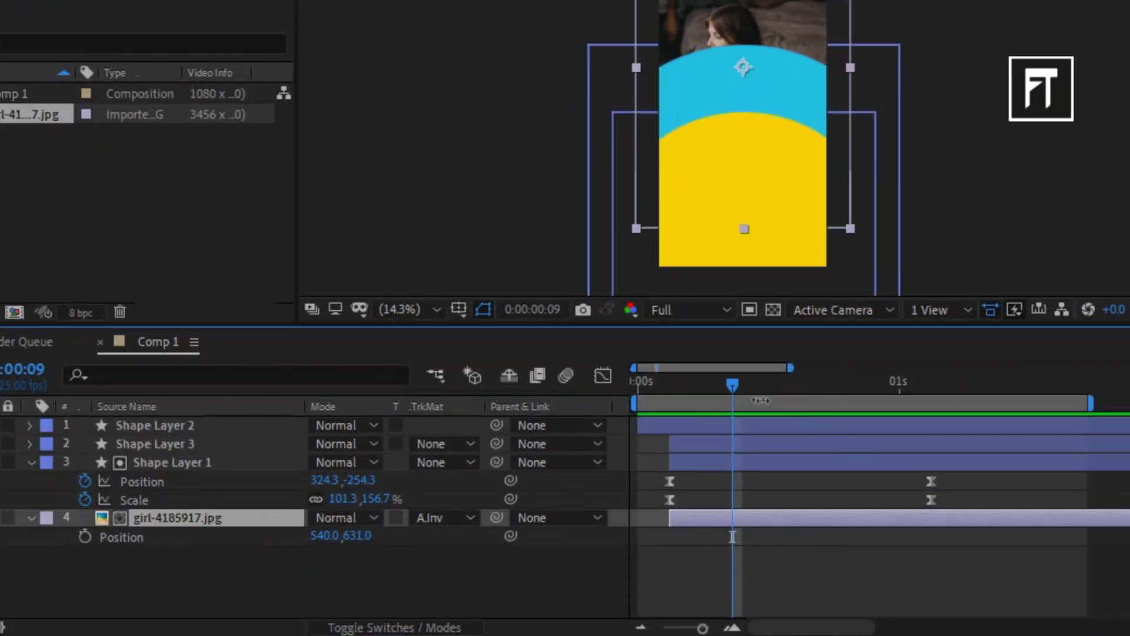
pyautogui.moveTo(734, 386); pyautogui.dragTo(934, 410)
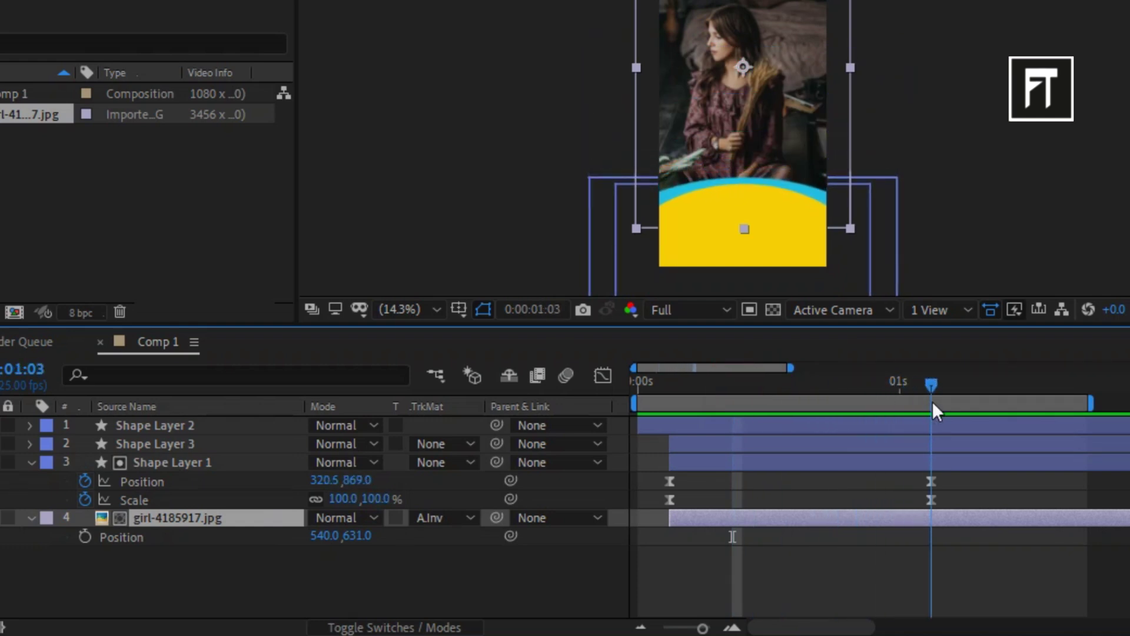
pyautogui.click(85, 537)
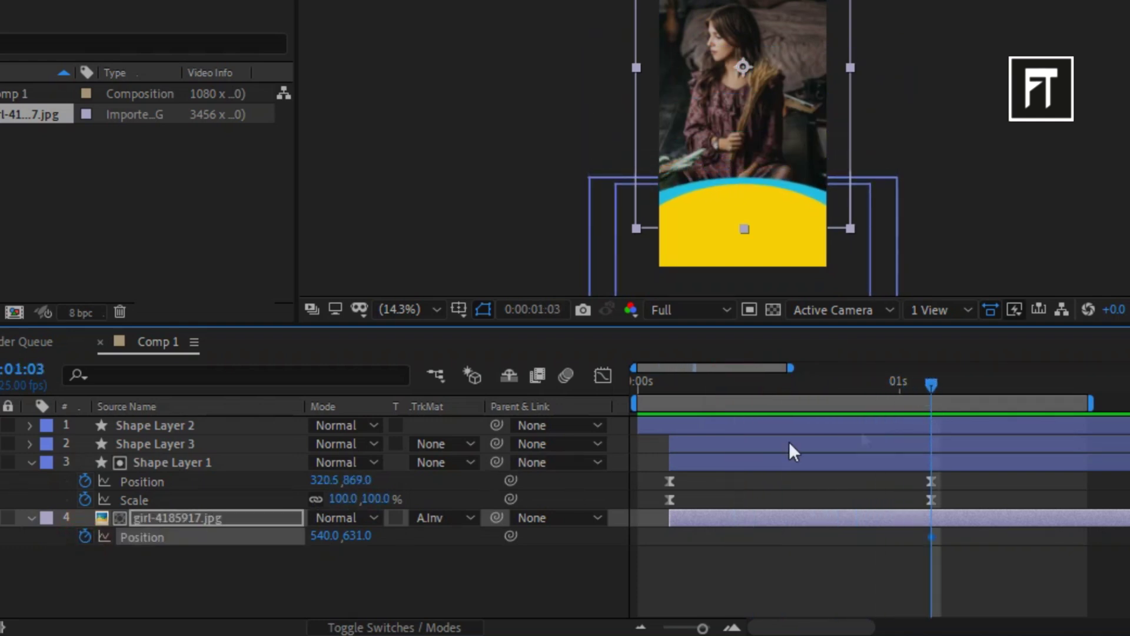
pyautogui.moveTo(934, 386); pyautogui.dragTo(669, 402)
pyautogui.scroll(-2, 637, 270)
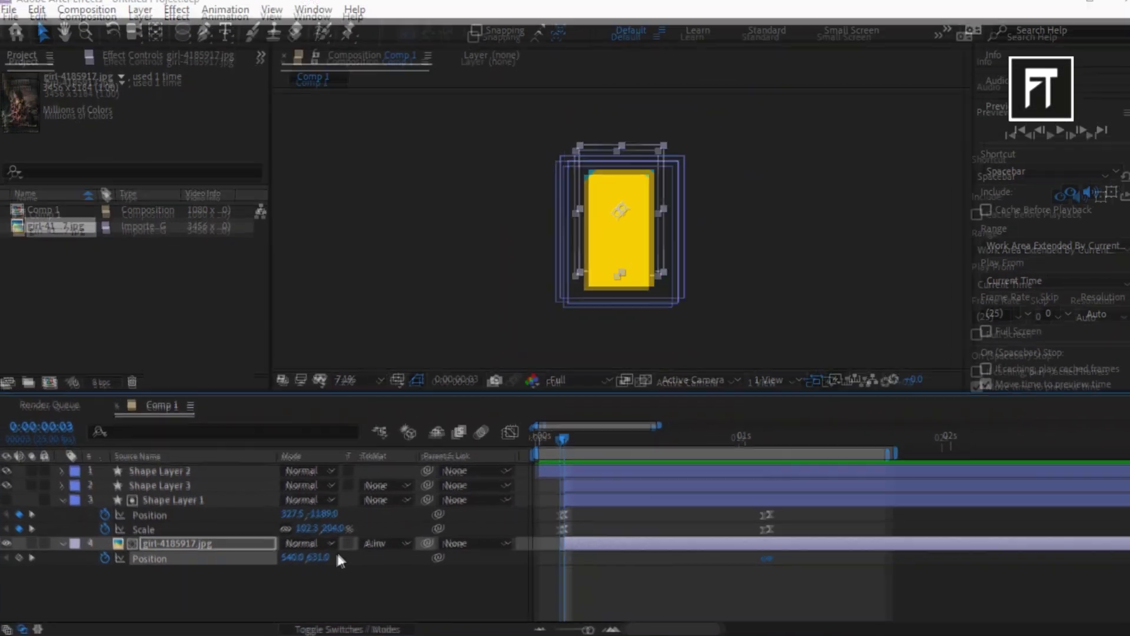
pyautogui.moveTo(318, 558); pyautogui.dragTo(240, 558)
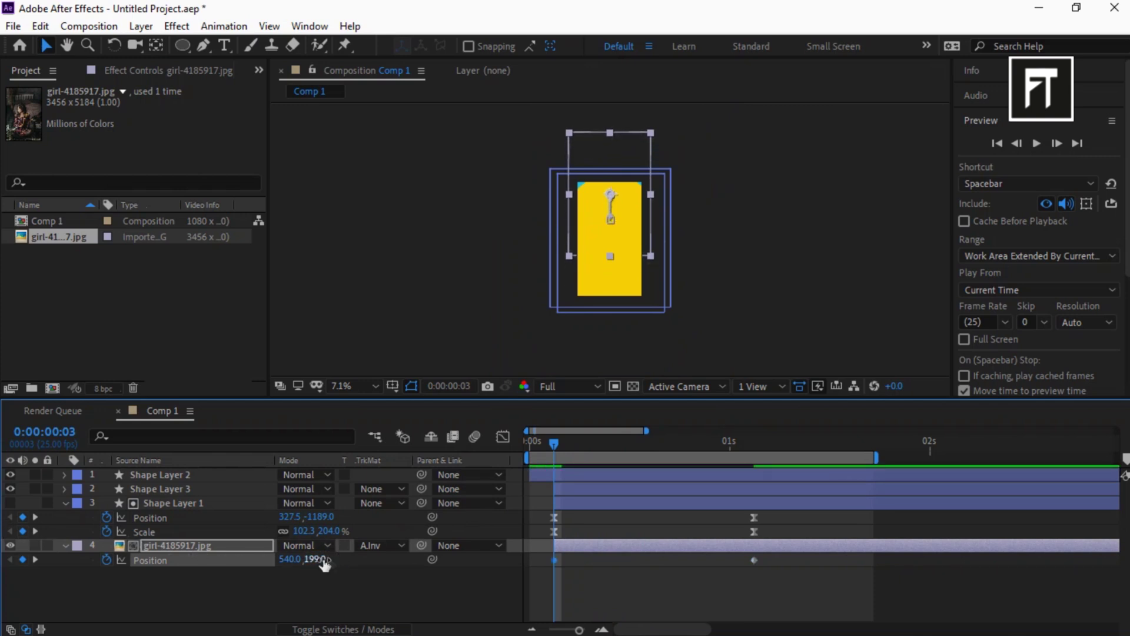
pyautogui.moveTo(315, 558); pyautogui.dragTo(215, 558)
pyautogui.click(198, 549)
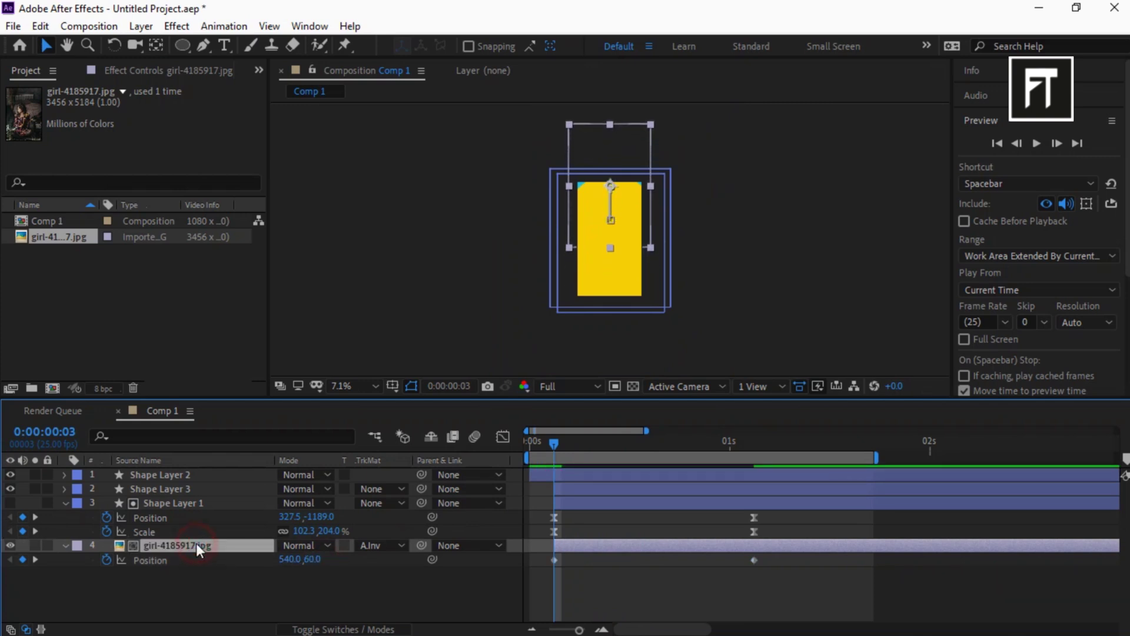
# Step: Keyframe girl-4185917.jpg's Scale from 55% at 0:00:00:03 to 40% at 0:00:01:03
pyautogui.click(757, 441)
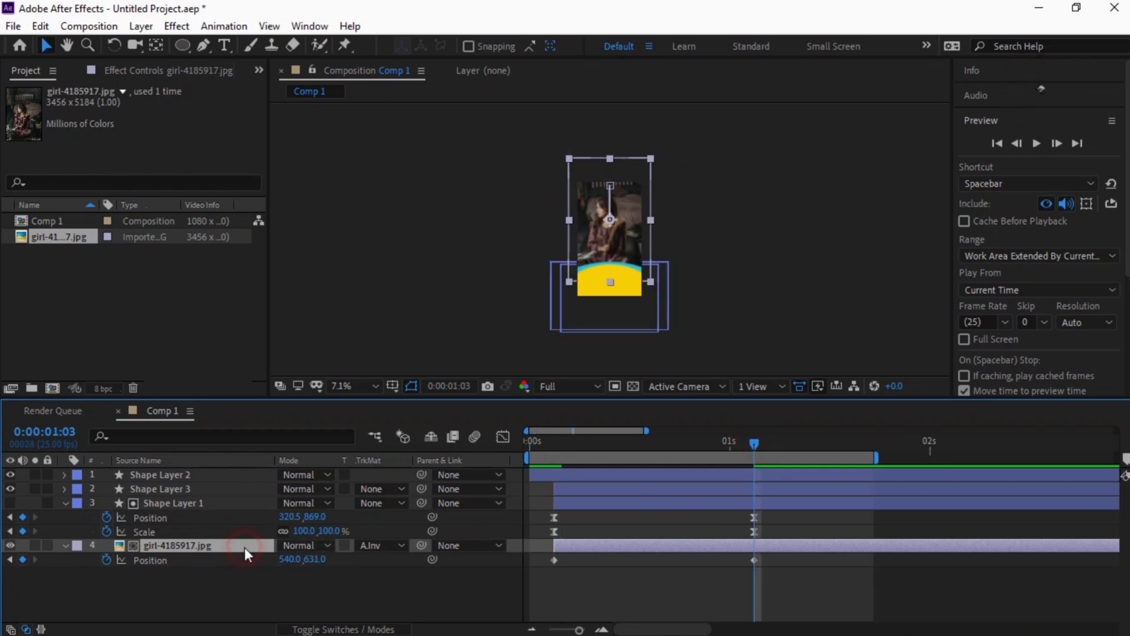
pyautogui.press('s')
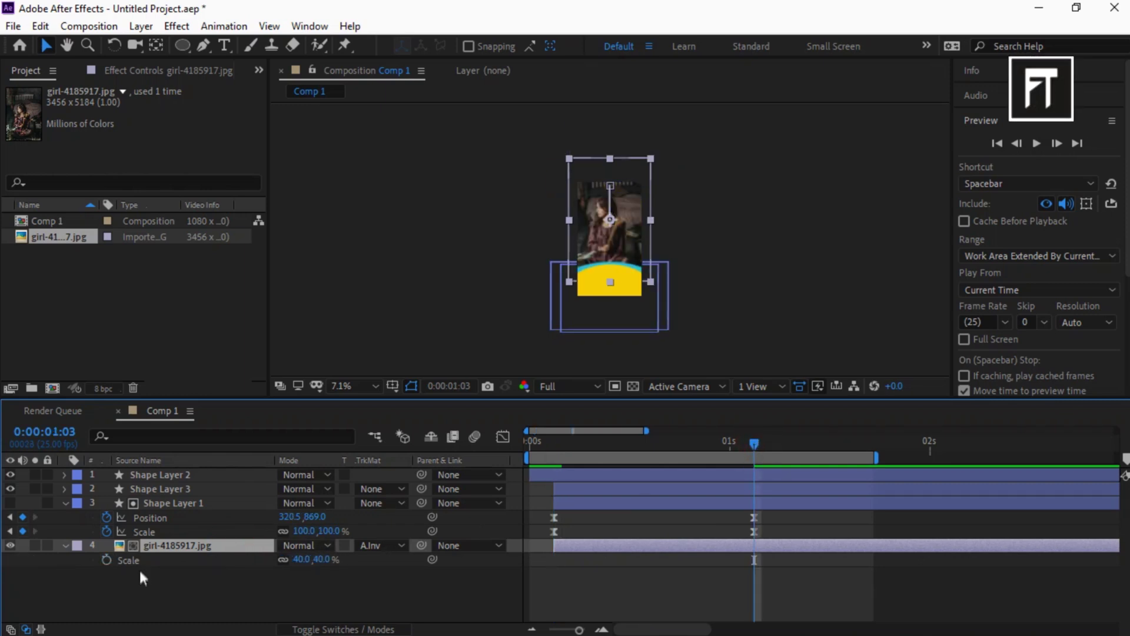
pyautogui.click(106, 560)
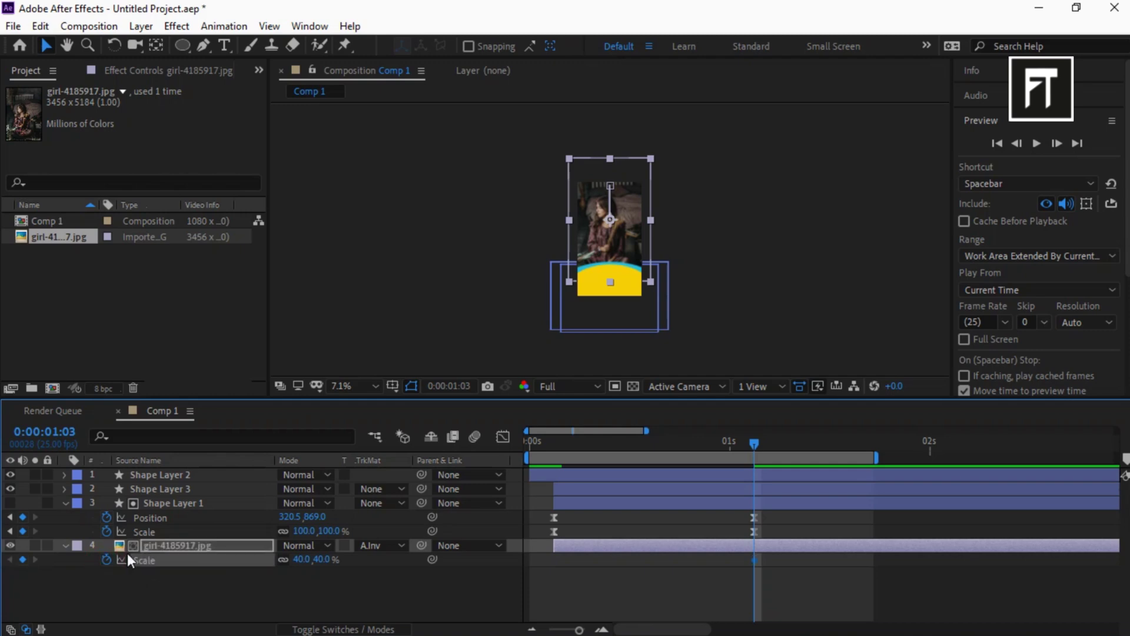
pyautogui.hotkey('shift', 'p')
pyautogui.moveTo(568, 439); pyautogui.dragTo(555, 443)
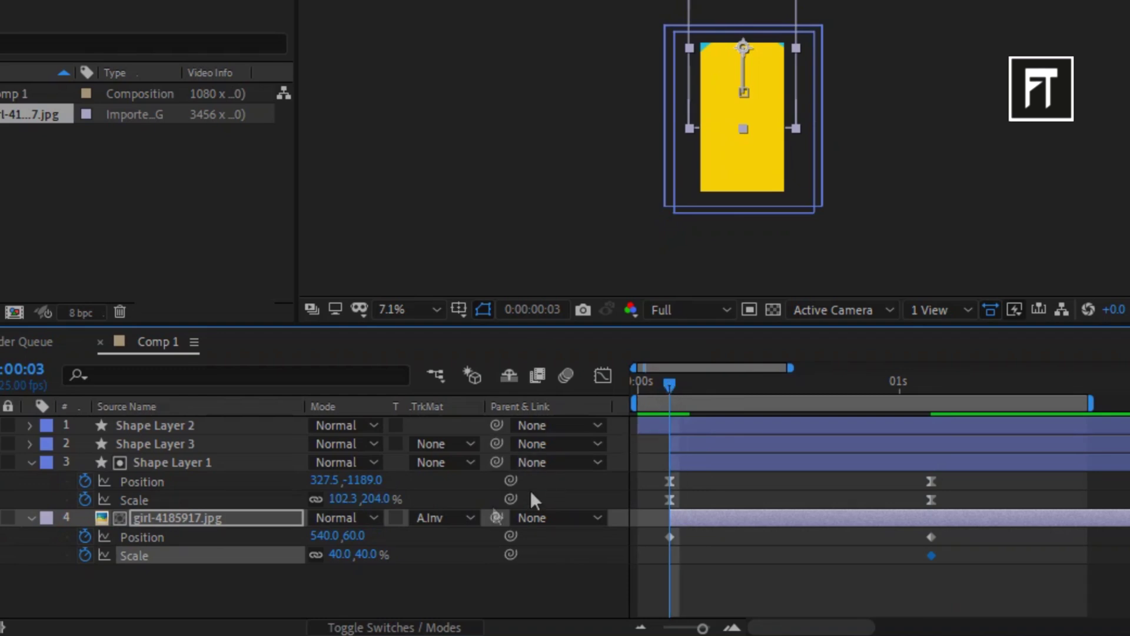
pyautogui.click(341, 555)
pyautogui.write('55')
pyautogui.press('Return')
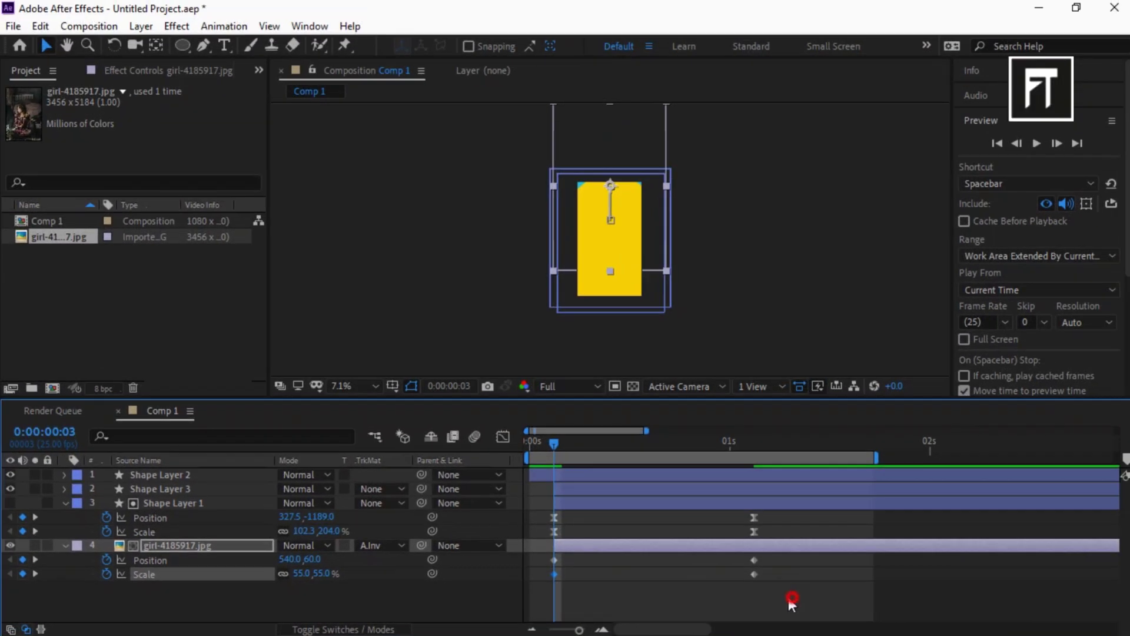
# Step: Apply Easy Ease to the girl photo's keyframes and soften the final keyframe's influence in the Graph Editor
pyautogui.moveTo(979, 584); pyautogui.dragTo(690, 546)
pyautogui.moveTo(570, 568); pyautogui.dragTo(543, 561)
pyautogui.rightClick(553, 564)
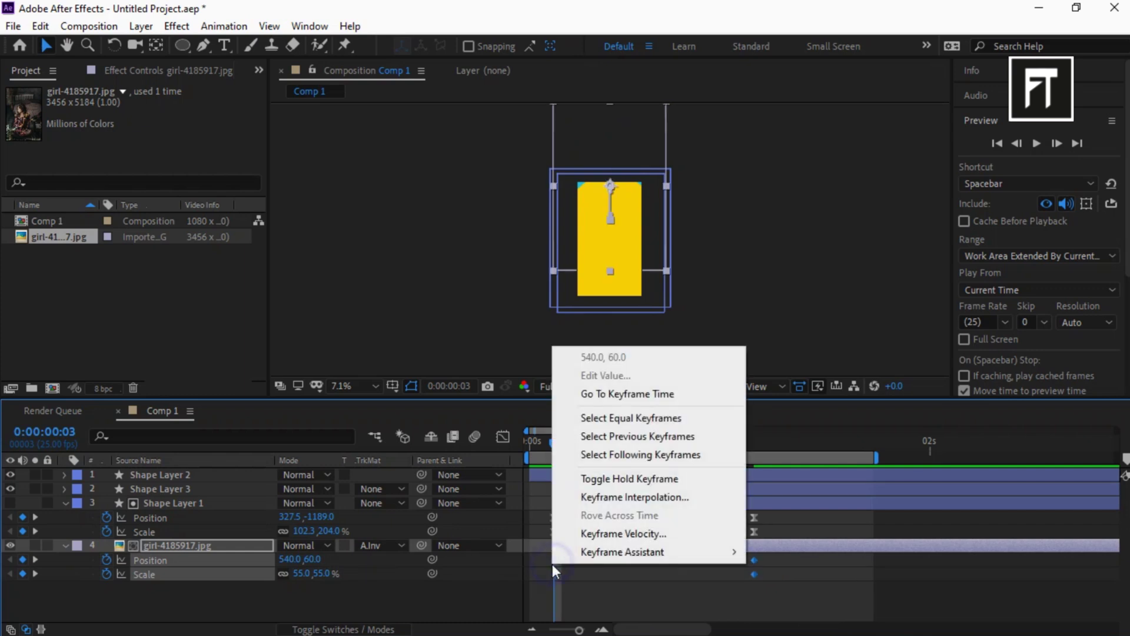
pyautogui.moveTo(656, 564)
pyautogui.click(800, 442)
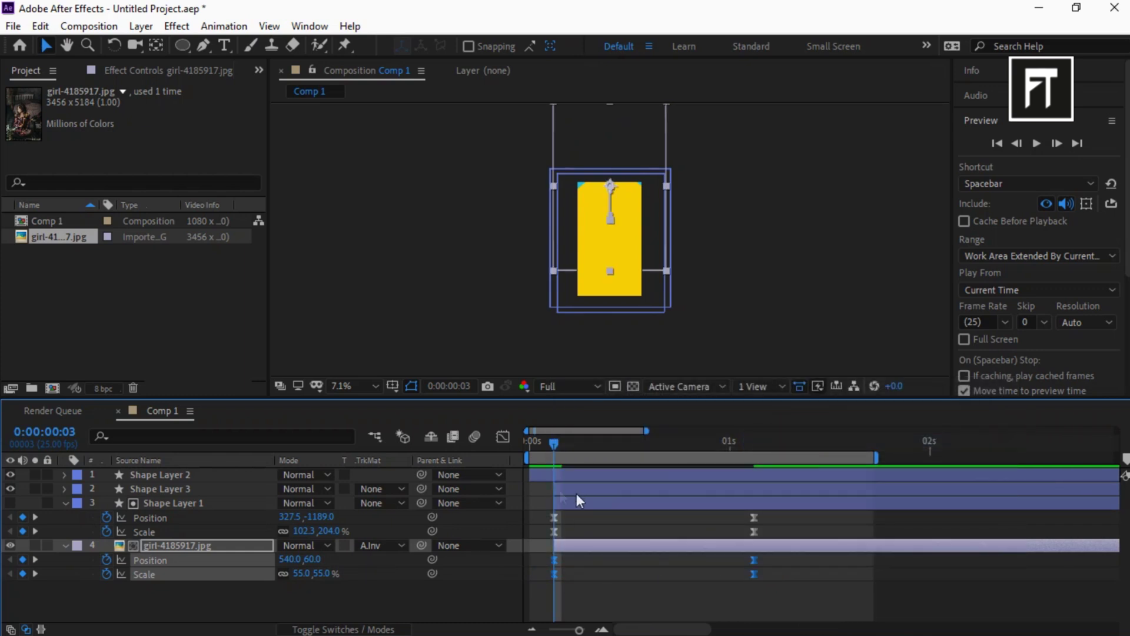
pyautogui.click(502, 436)
pyautogui.moveTo(813, 500); pyautogui.dragTo(560, 557)
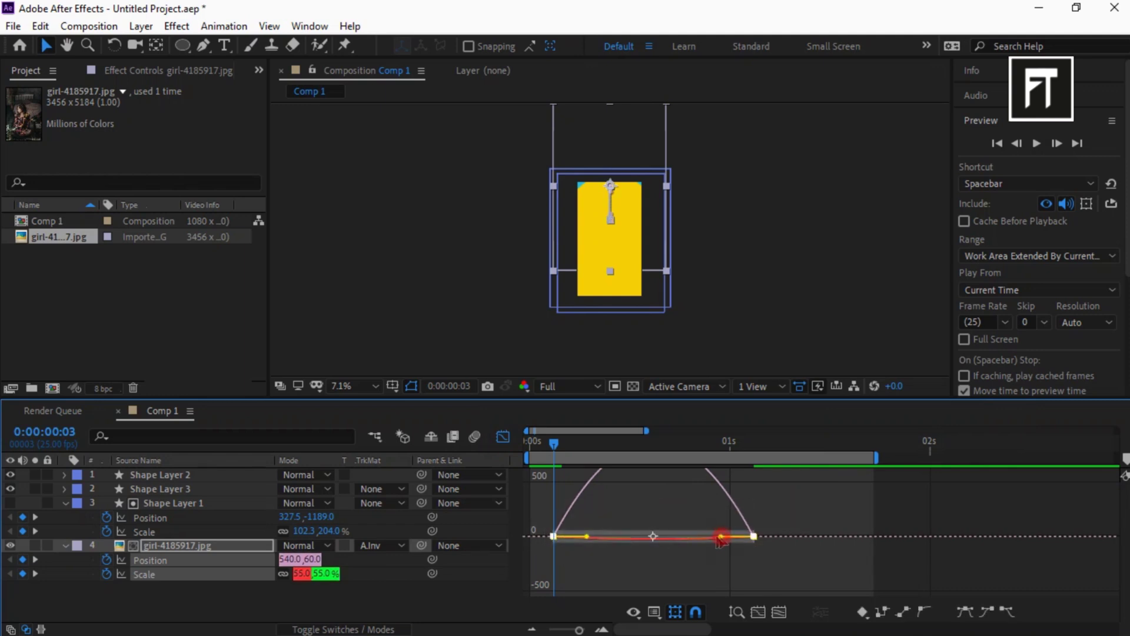
pyautogui.moveTo(720, 537); pyautogui.dragTo(654, 537)
pyautogui.click(503, 436)
# Step: Preview the wipe at Quarter resolution, then drag happy-4489671.jpg into the composition
pyautogui.press('u')
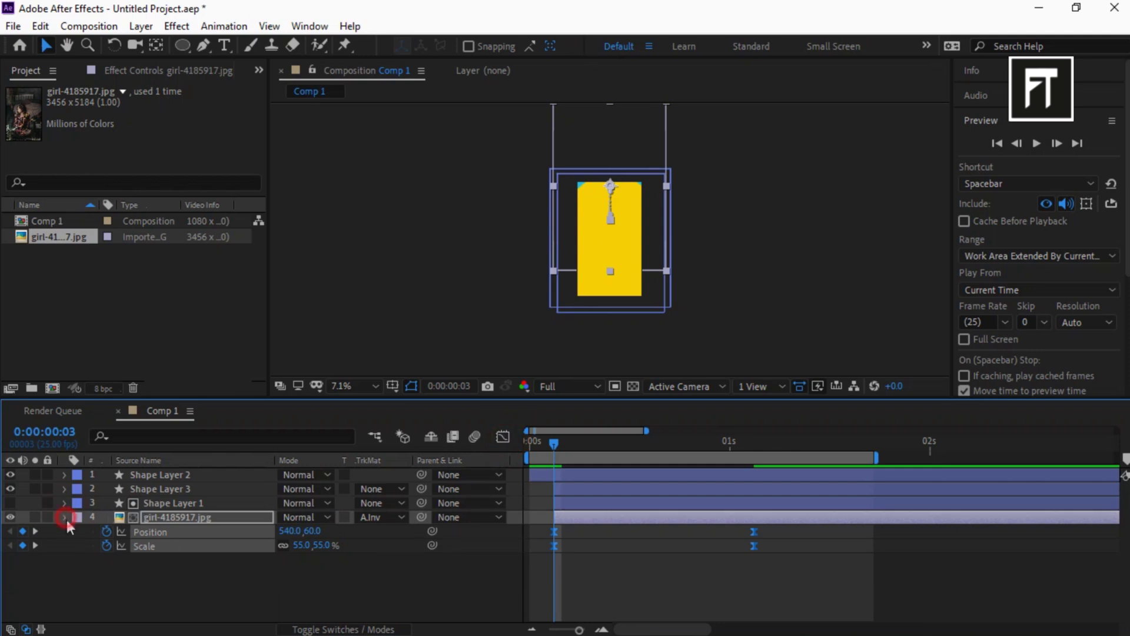
pyautogui.click(400, 93)
pyautogui.scroll(1, 439, 143)
pyautogui.click(568, 386)
pyautogui.click(583, 474)
pyautogui.click(997, 143)
pyautogui.click(1035, 143)
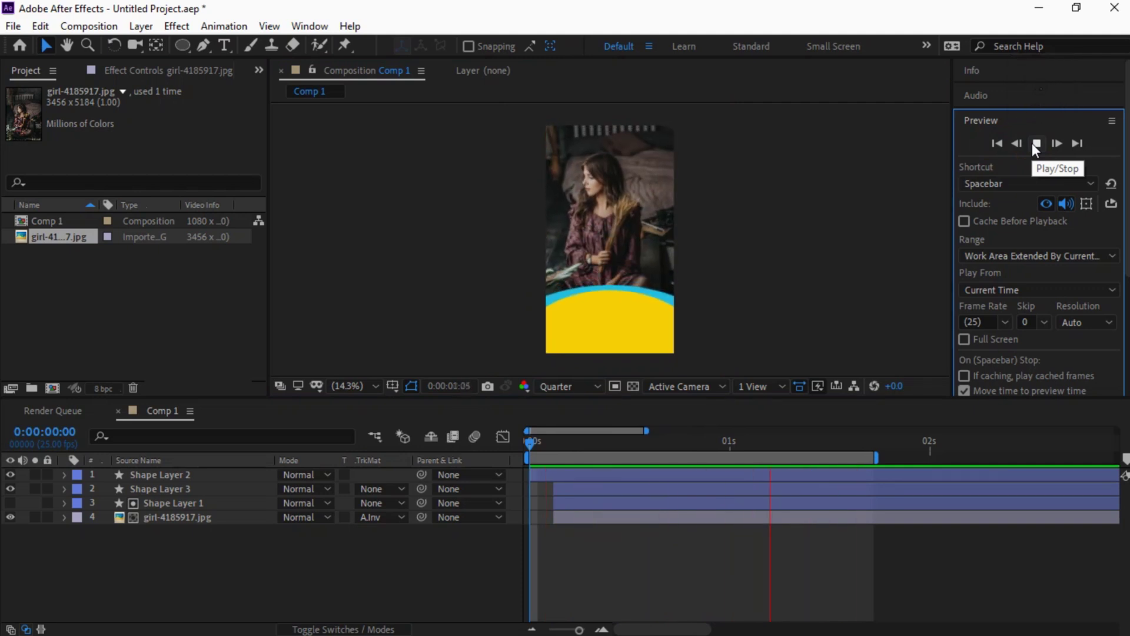
pyautogui.click(1033, 143)
pyautogui.scroll(-3, 595, 515)
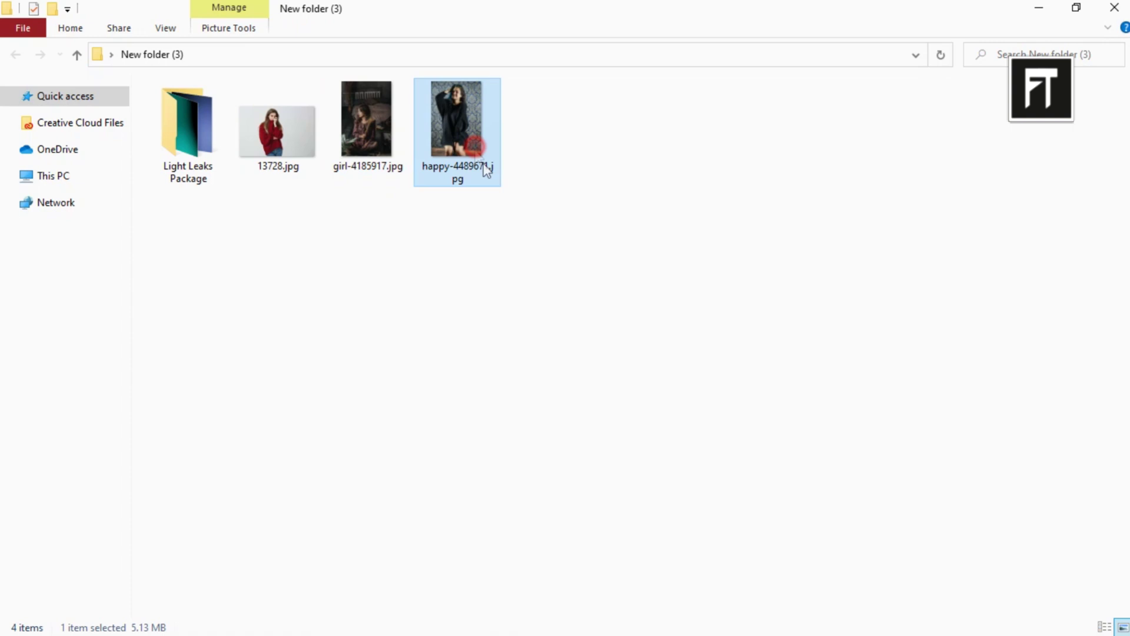
pyautogui.moveTo(485, 169); pyautogui.dragTo(318, 580)
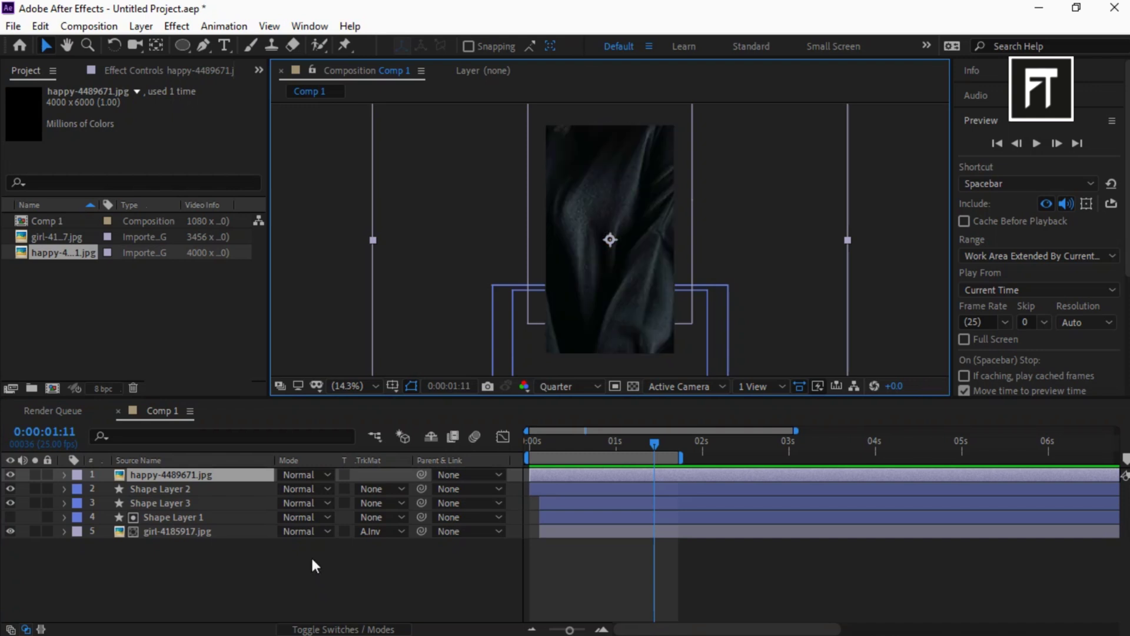
# Step: Scale happy-4489671.jpg to 38% and move it below Shape Layer 3
pyautogui.press('s')
pyautogui.click(309, 488)
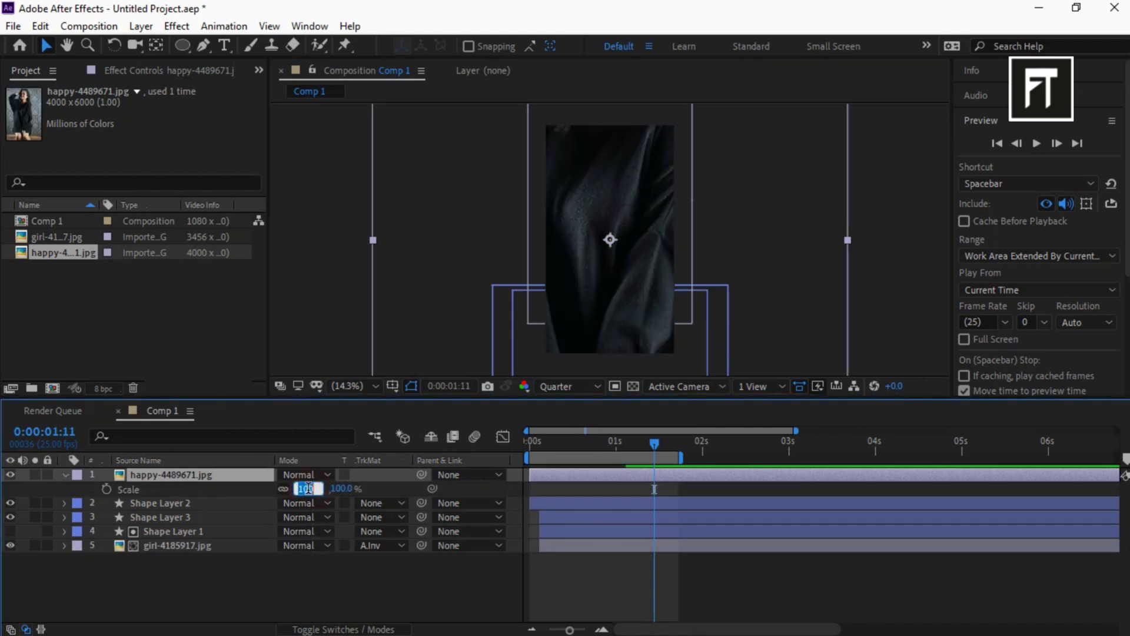
pyautogui.write('40')
pyautogui.press('Return')
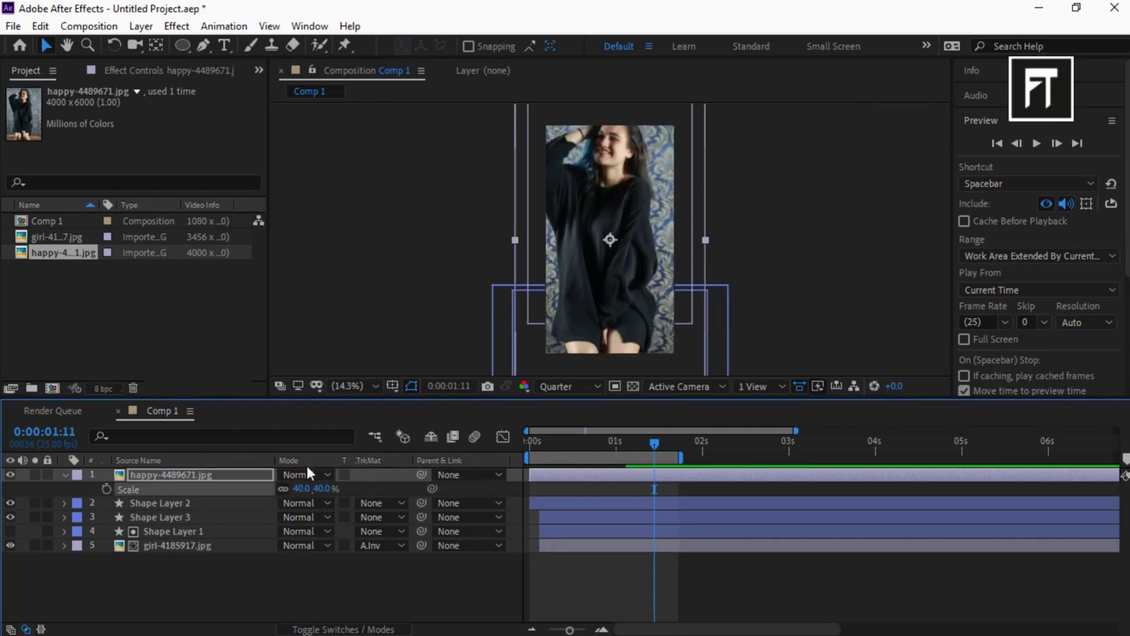
pyautogui.click(303, 488)
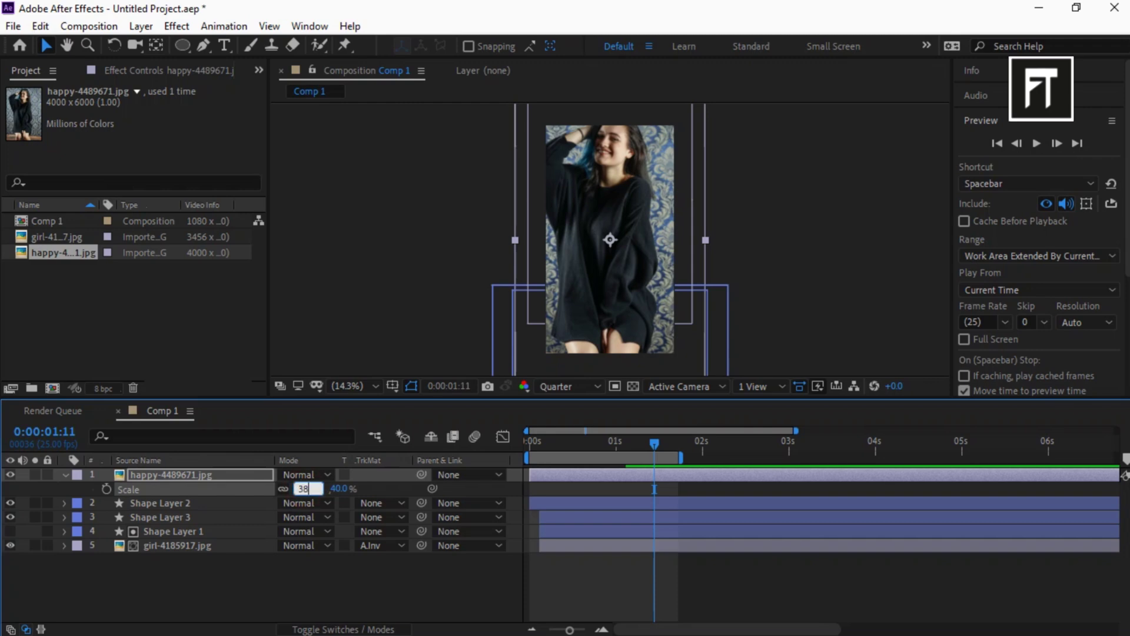
pyautogui.press('Return')
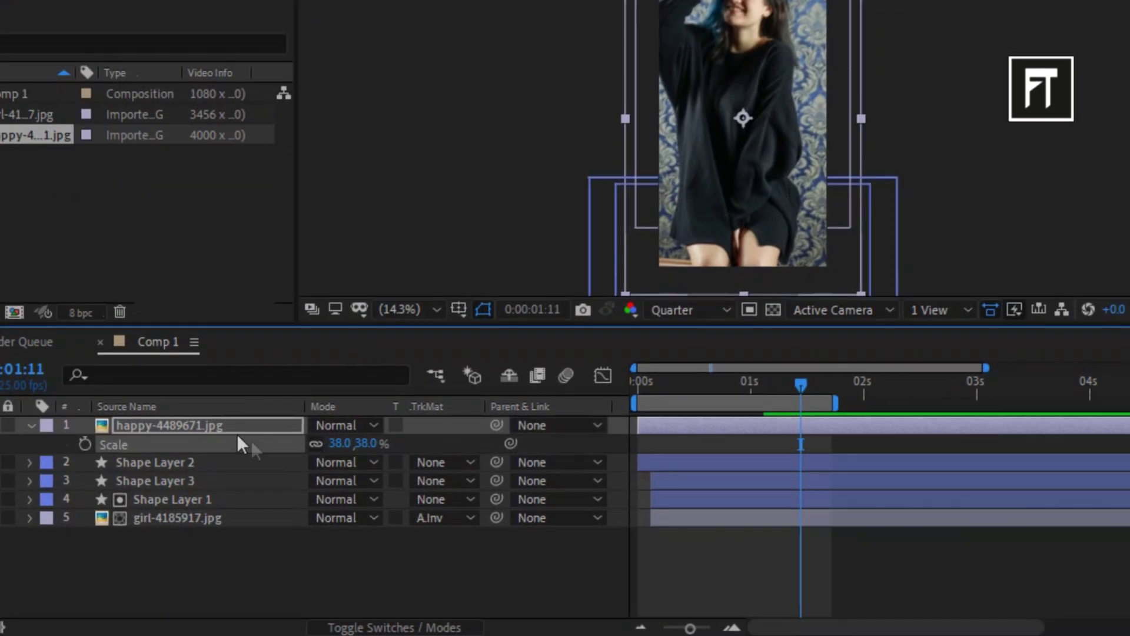
pyautogui.moveTo(217, 426); pyautogui.dragTo(217, 483)
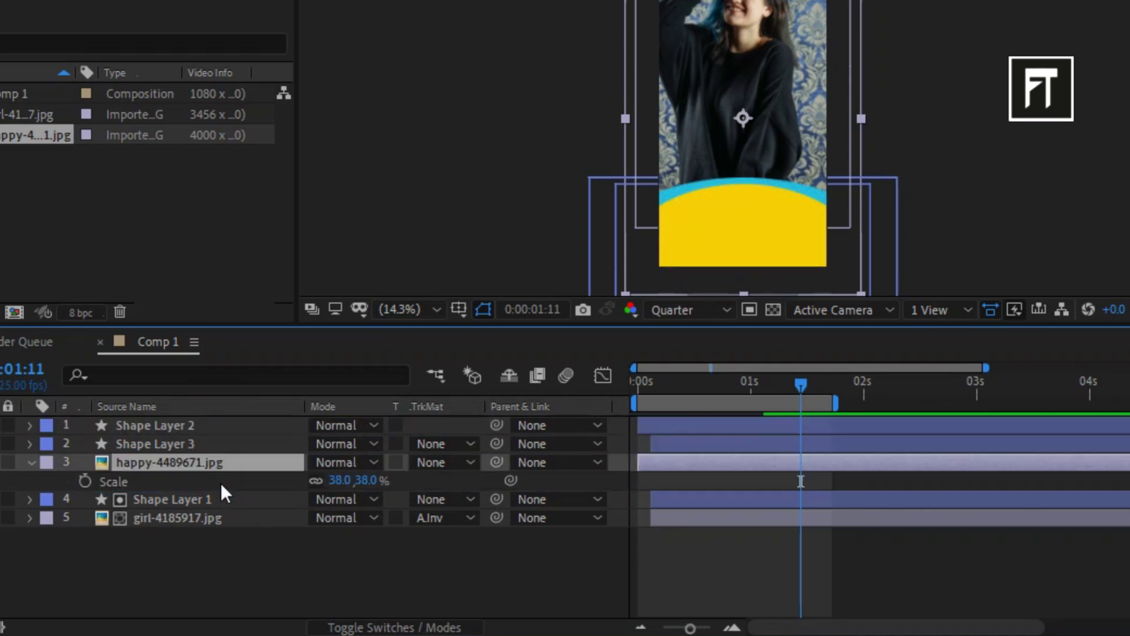
# Step: Duplicate Shape Layer 3 and make it and the happy photo start at 2 seconds
pyautogui.click(217, 444)
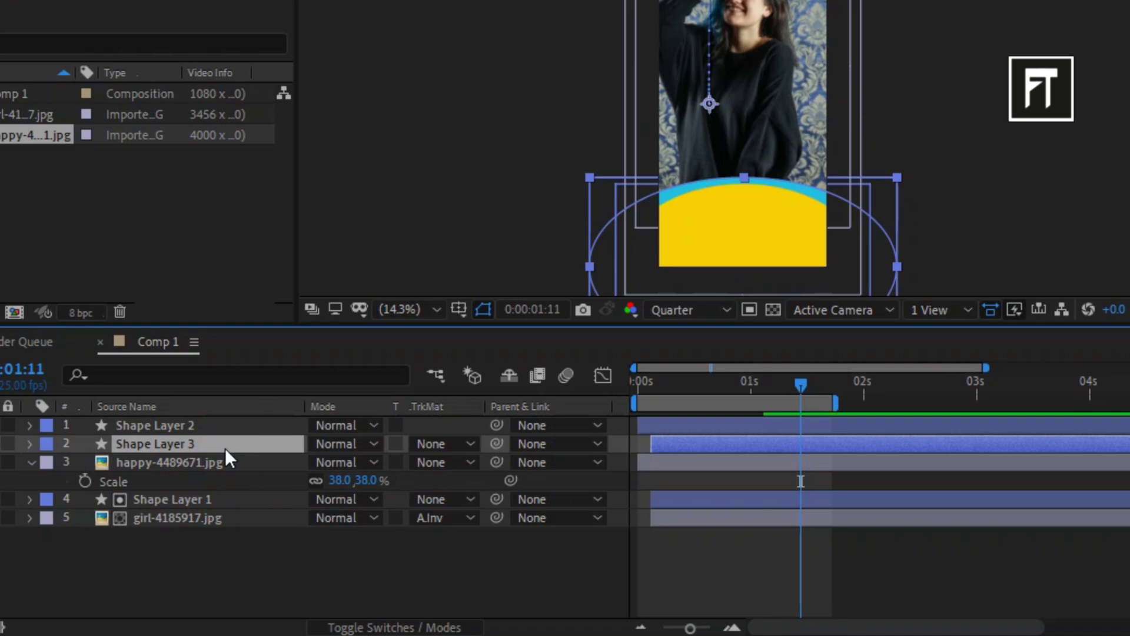
pyautogui.hotkey('ctrl', 'd')
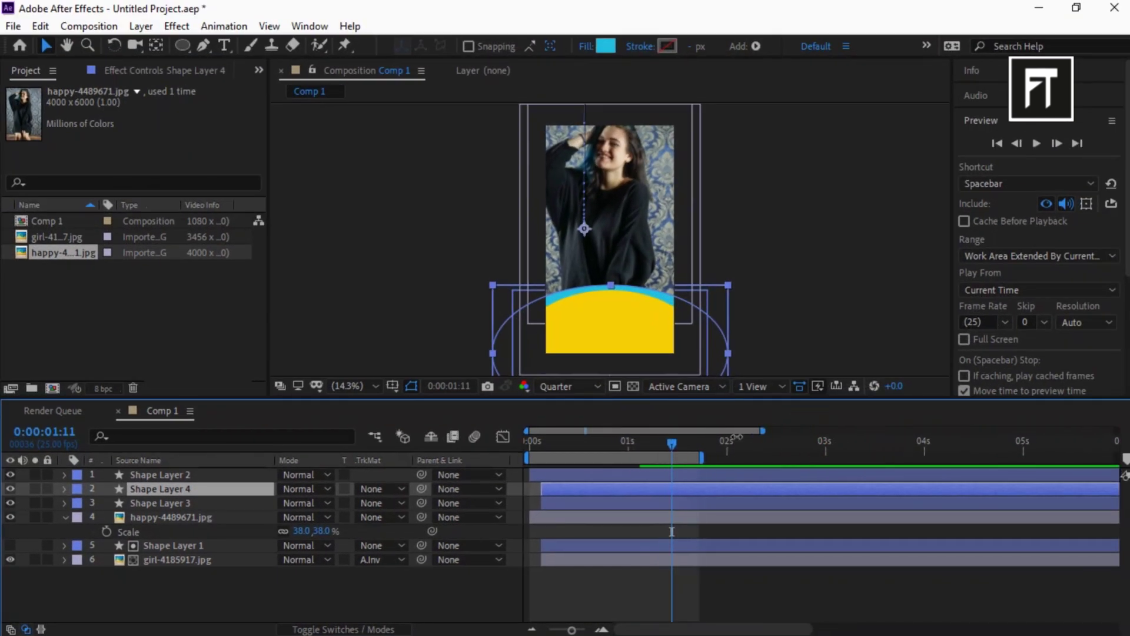
pyautogui.moveTo(737, 437)
pyautogui.mouseDown()
pyautogui.moveTo(747, 440)
pyautogui.moveTo(550, 450)
pyautogui.moveTo(743, 454)
pyautogui.mouseUp()
pyautogui.moveTo(555, 517); pyautogui.dragTo(765, 516)
pyautogui.moveTo(583, 502); pyautogui.dragTo(764, 503)
pyautogui.moveTo(743, 449); pyautogui.dragTo(740, 452)
pyautogui.press('-')
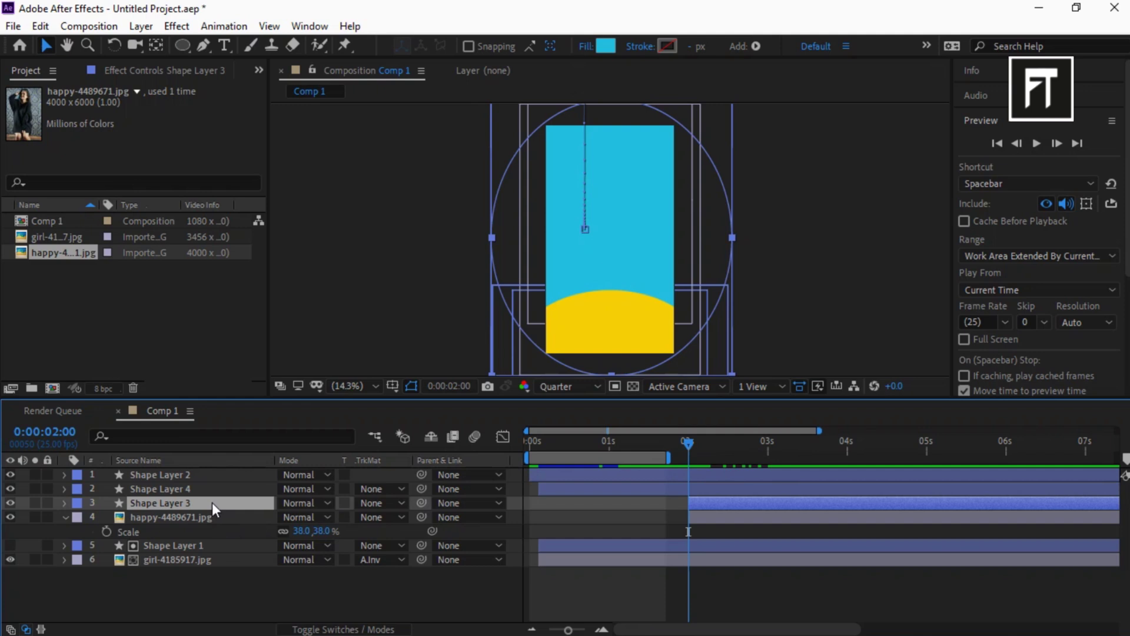
# Step: Set the happy photo's track matte to Alpha Inverted Matte
pyautogui.press('u')
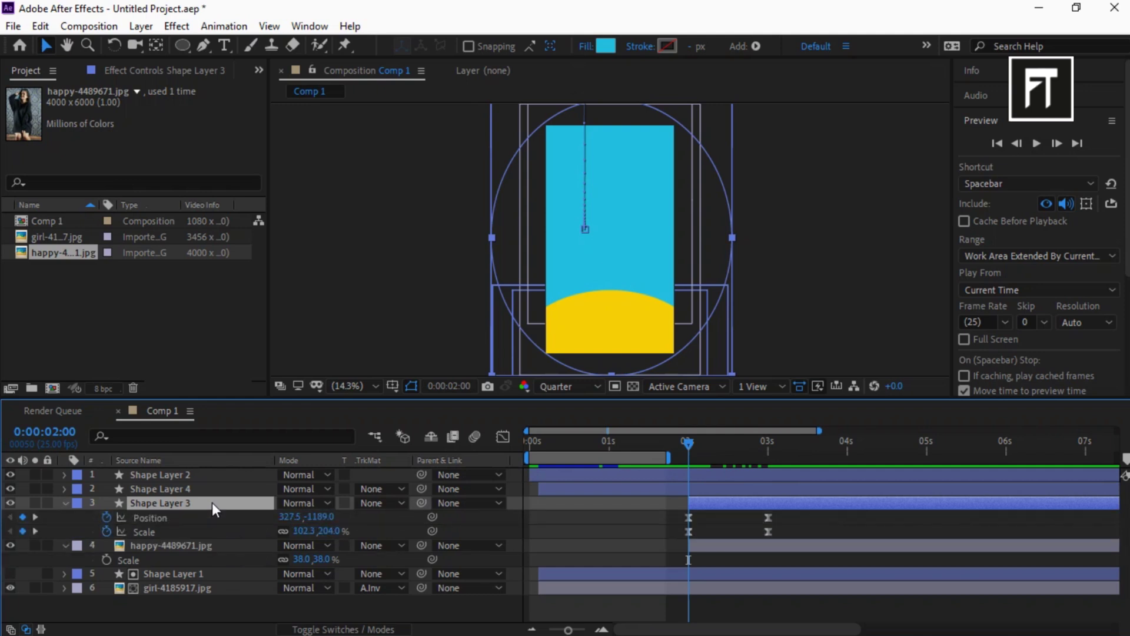
pyautogui.click(377, 544)
pyautogui.click(447, 493)
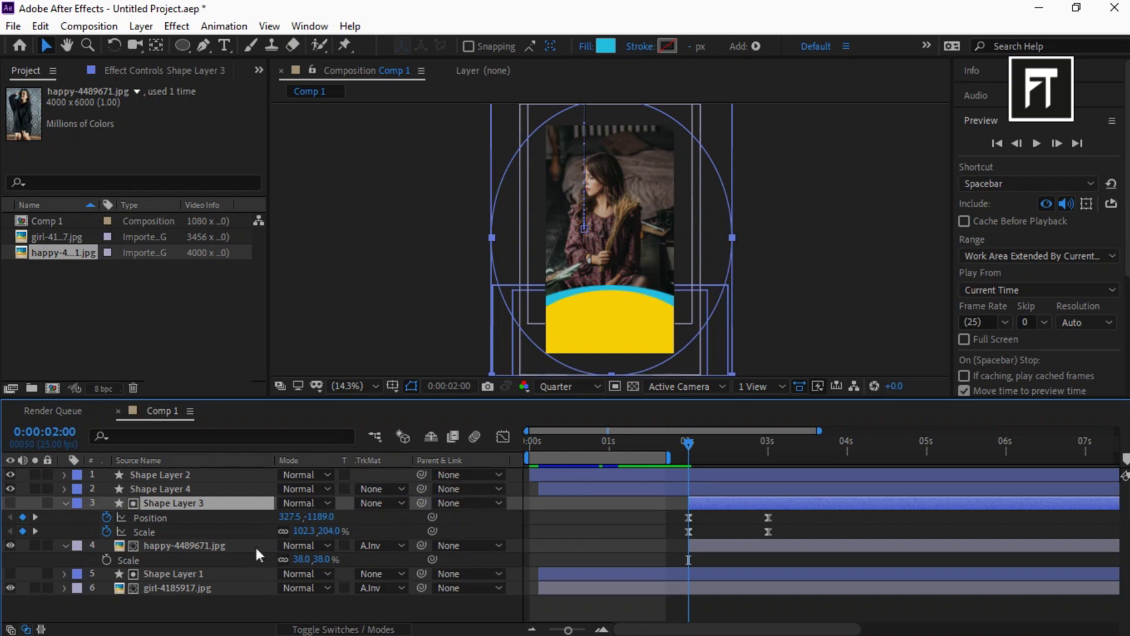
# Step: Set Scale and Position keyframes on the happy photo at 3 seconds (540,960, 38%)
pyautogui.click(207, 544)
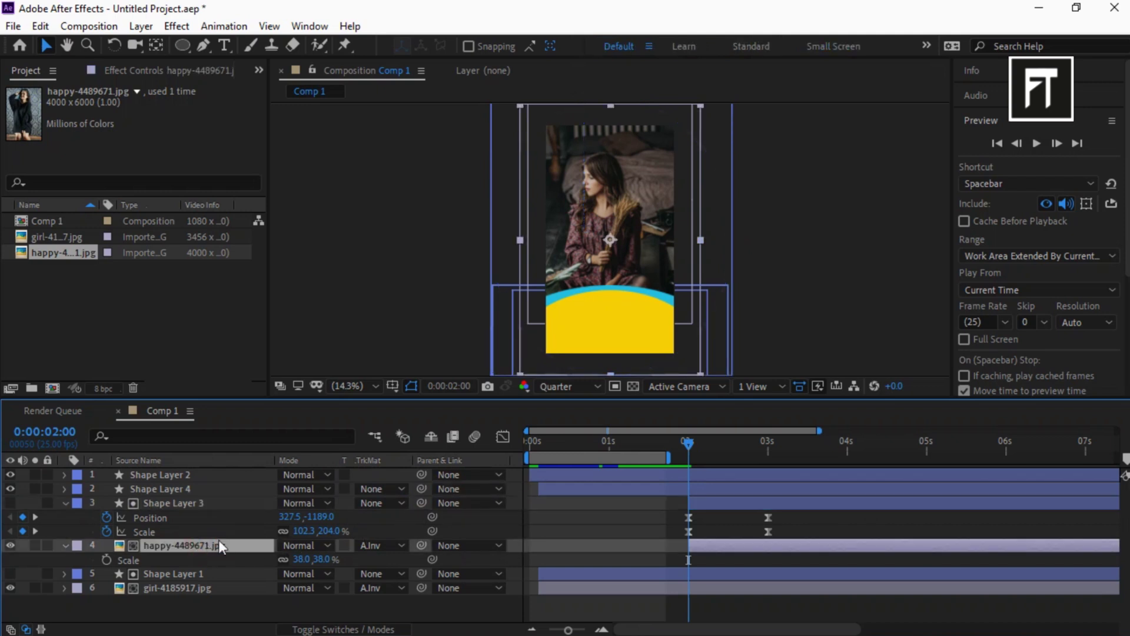
pyautogui.moveTo(691, 443); pyautogui.dragTo(770, 443)
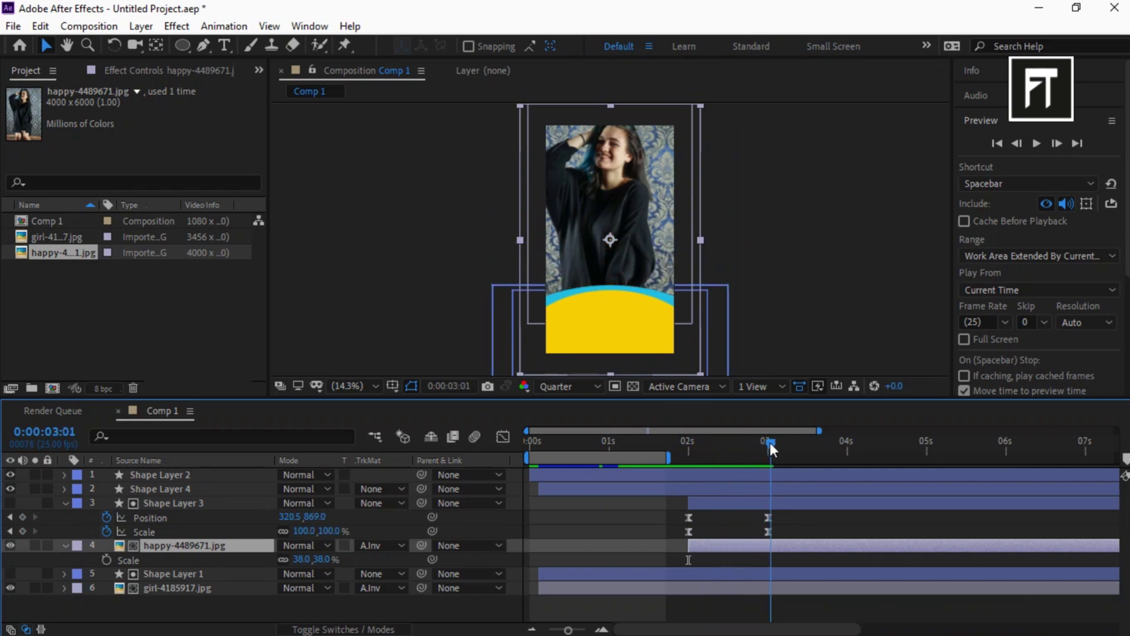
pyautogui.click(107, 559)
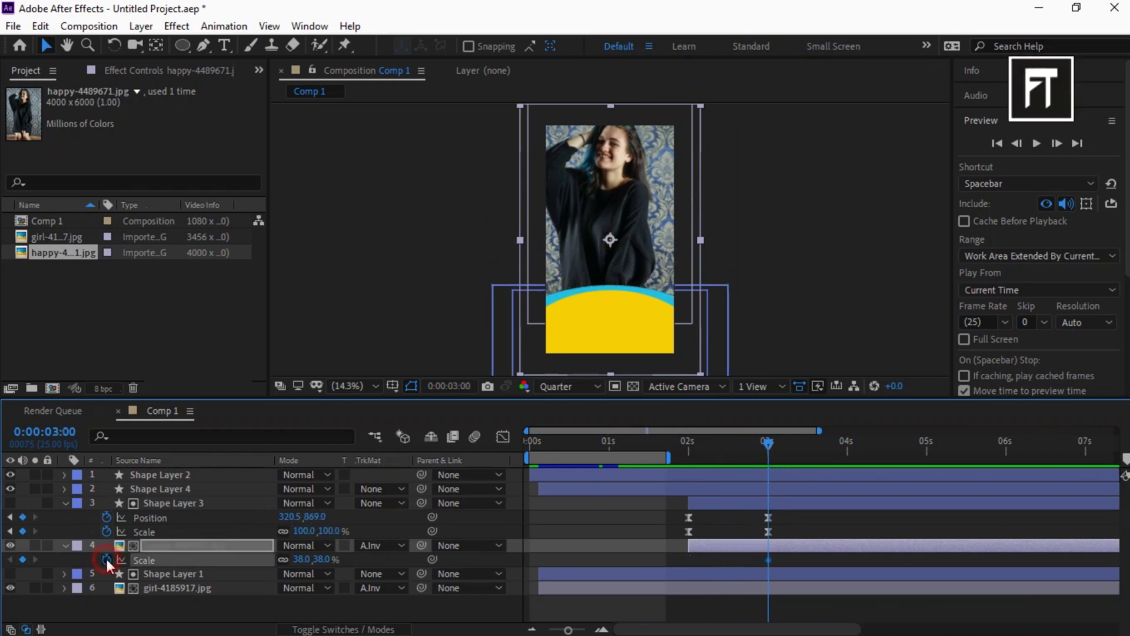
pyautogui.click(178, 545)
pyautogui.press('p')
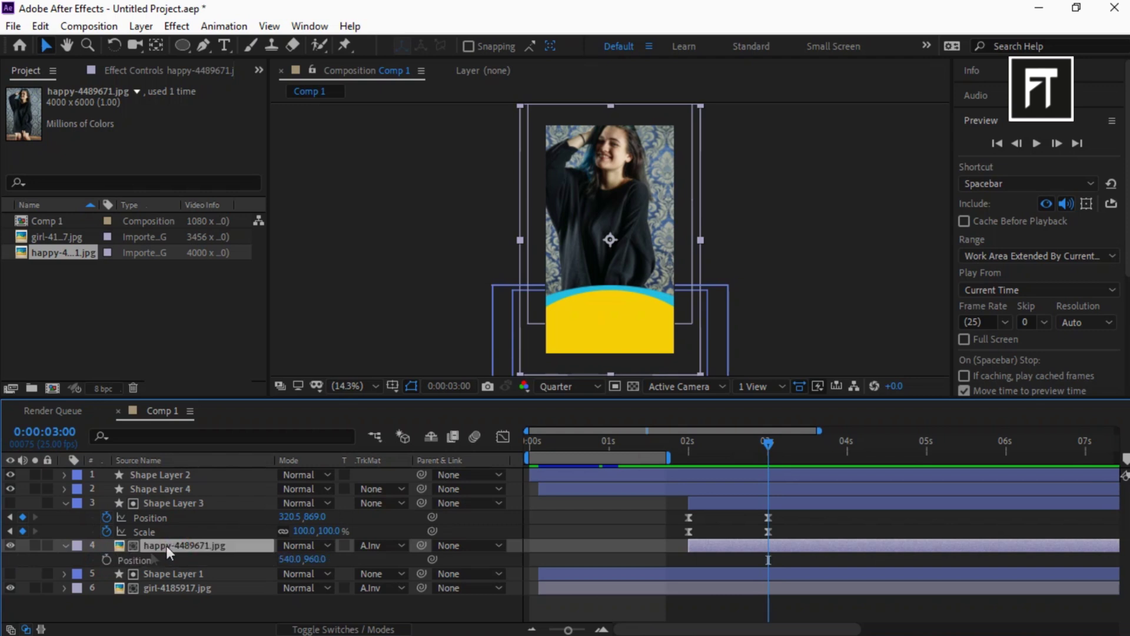
pyautogui.click(108, 560)
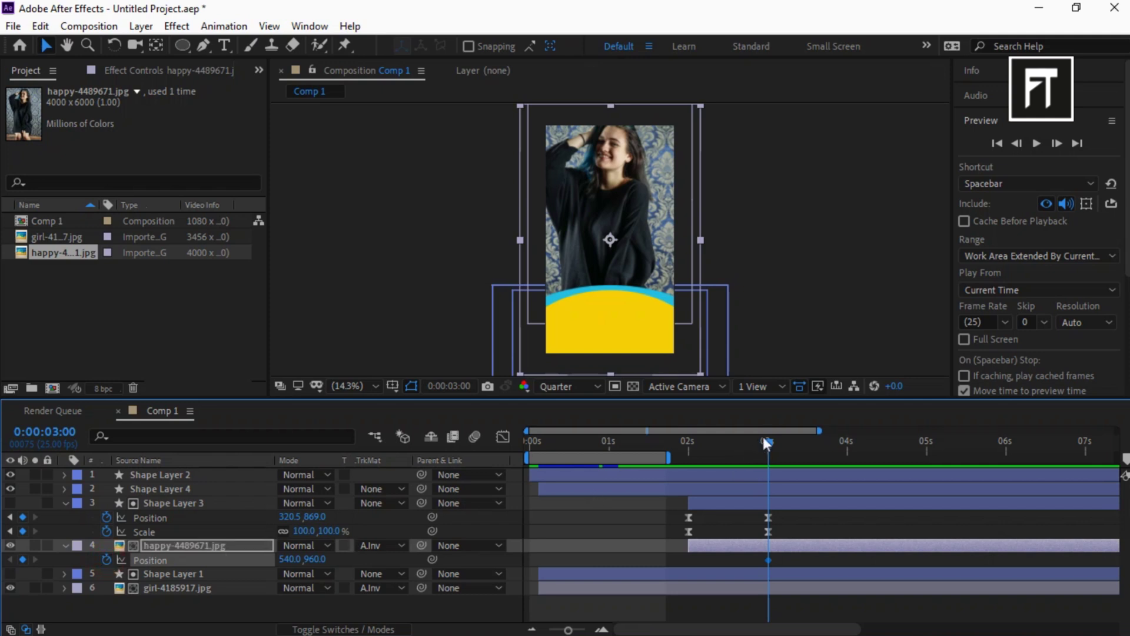
# Step: At 2 seconds, raise the happy photo to 540,377 and set its Scale to 48%
pyautogui.moveTo(766, 441); pyautogui.dragTo(687, 447)
pyautogui.press(',')
pyautogui.click(218, 544)
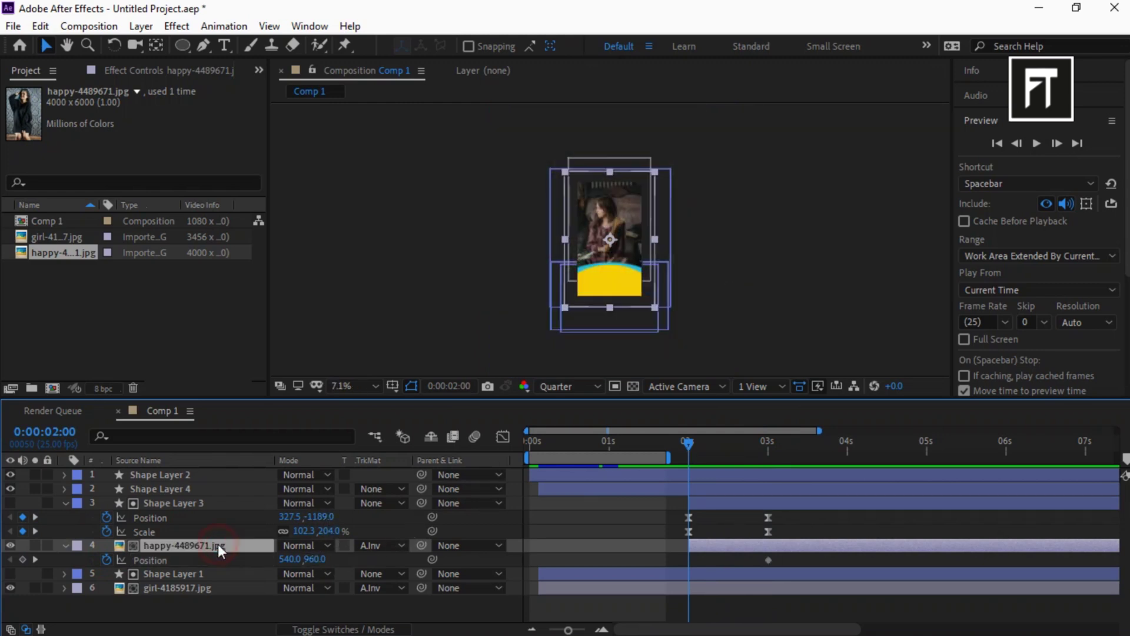
pyautogui.press('u')
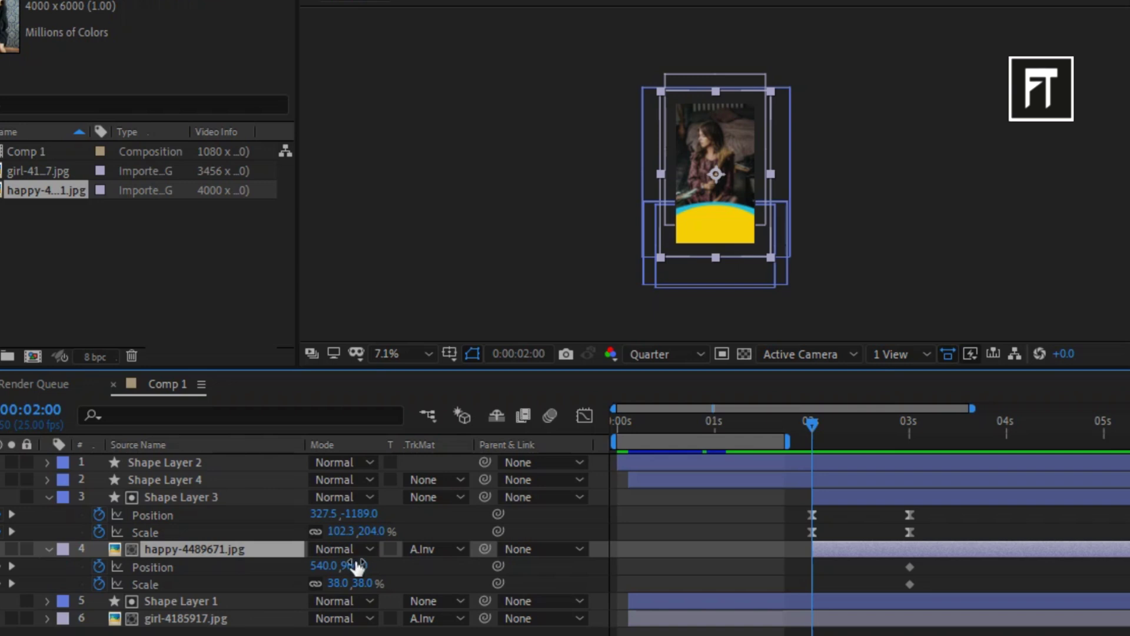
pyautogui.moveTo(357, 566); pyautogui.dragTo(315, 584)
pyautogui.click(364, 583)
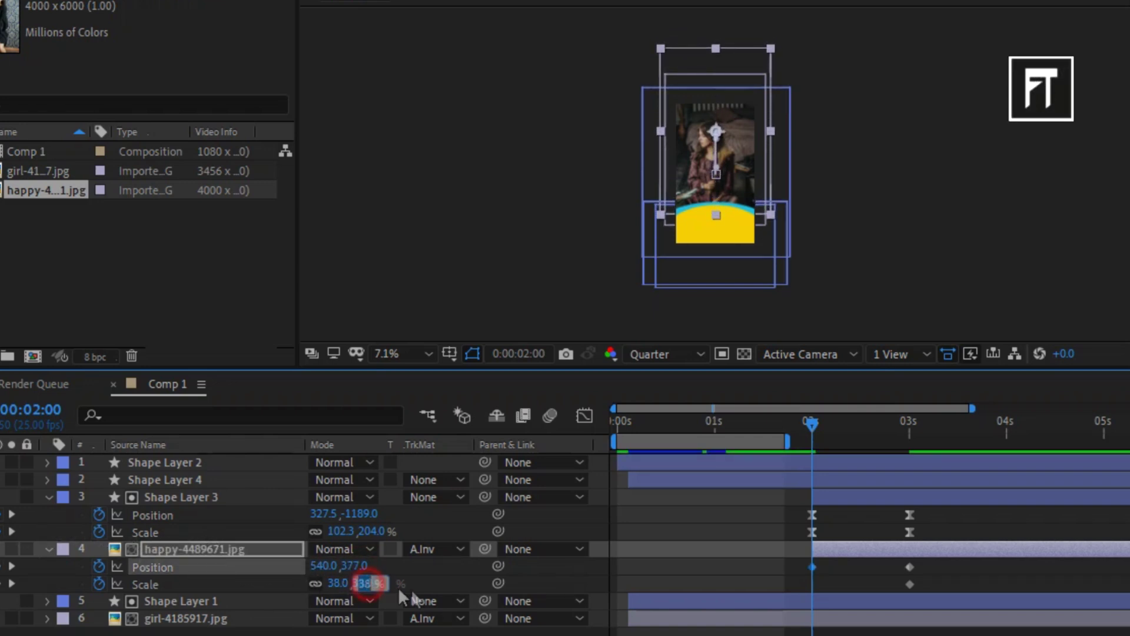
pyautogui.write('45')
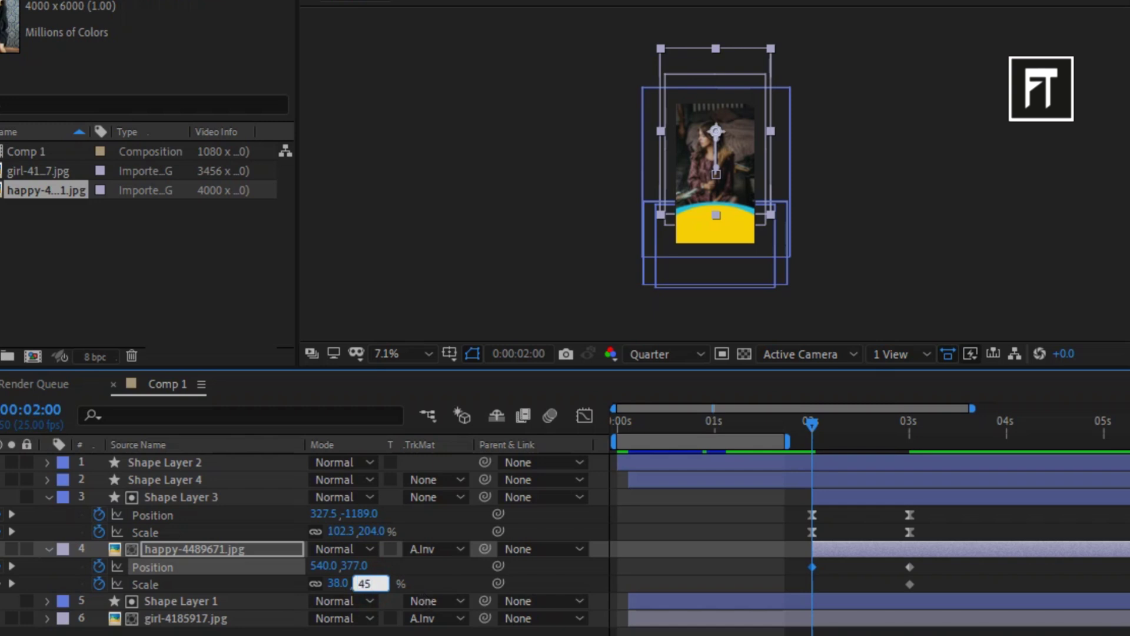
pyautogui.press('Return')
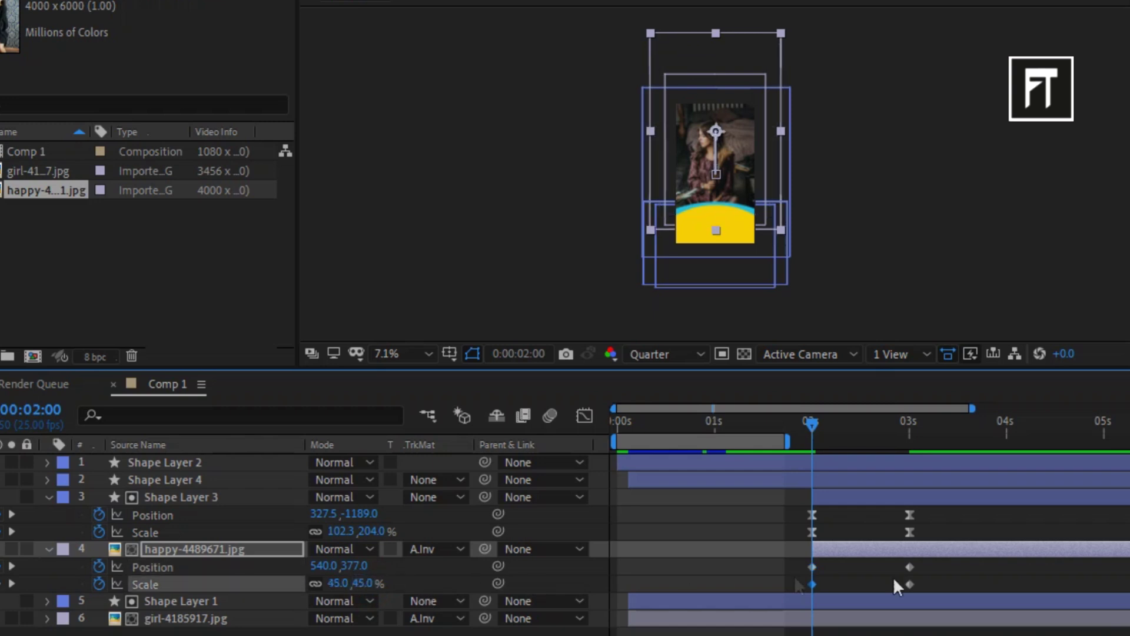
pyautogui.click(364, 583)
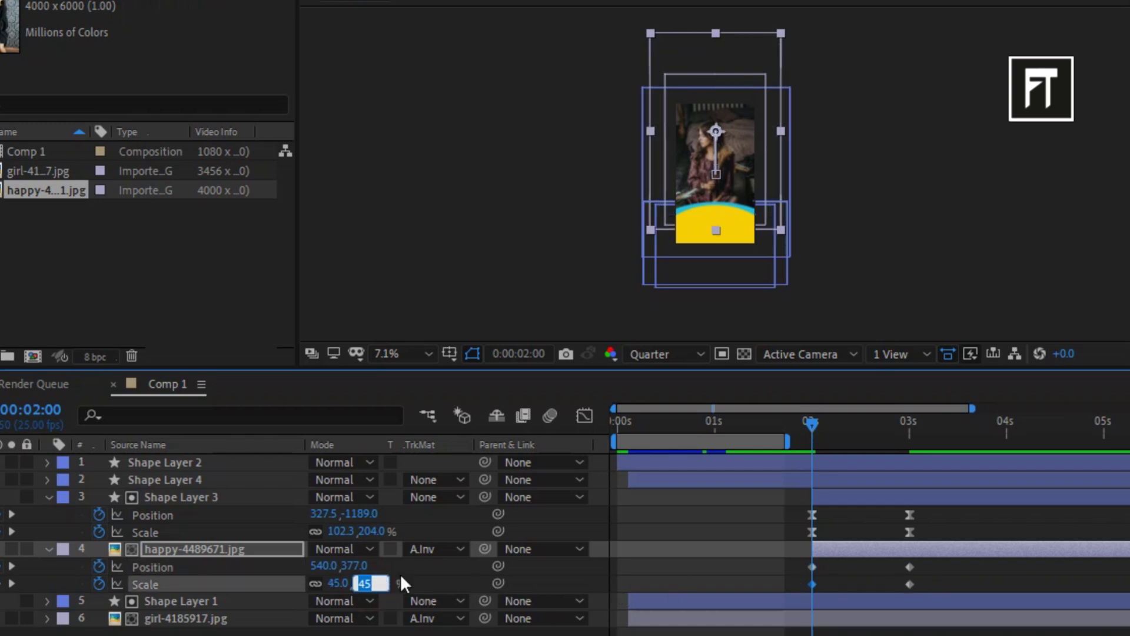
pyautogui.write('48')
pyautogui.press('Return')
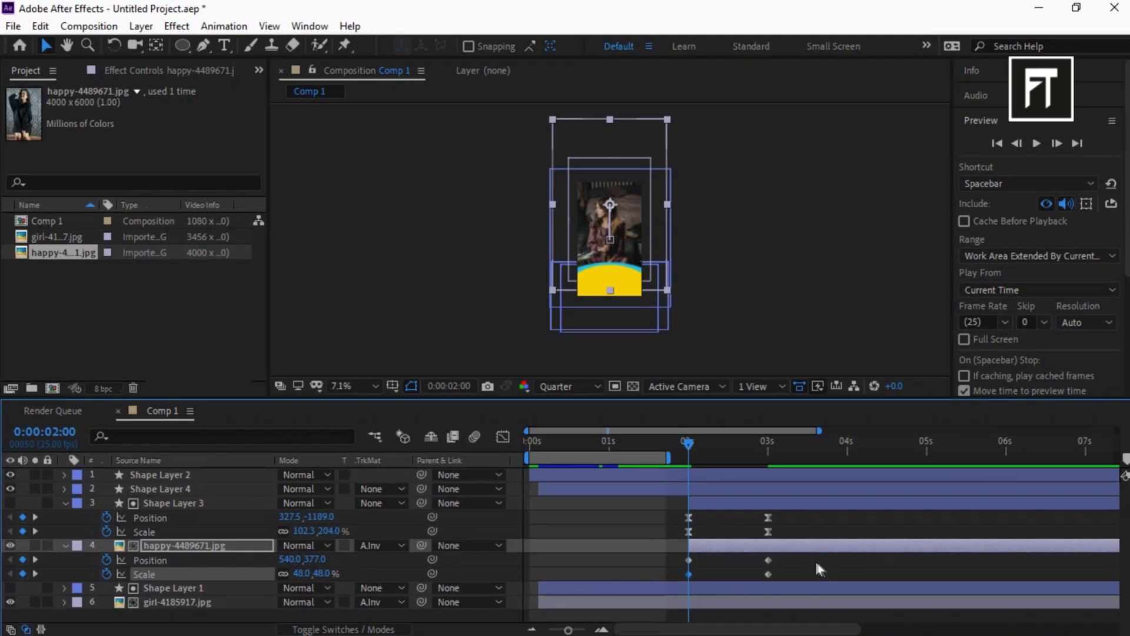
# Step: Easy Ease the happy photo's keyframes and stretch the speed-curve influence to about 87%
pyautogui.moveTo(815, 559); pyautogui.dragTo(672, 572)
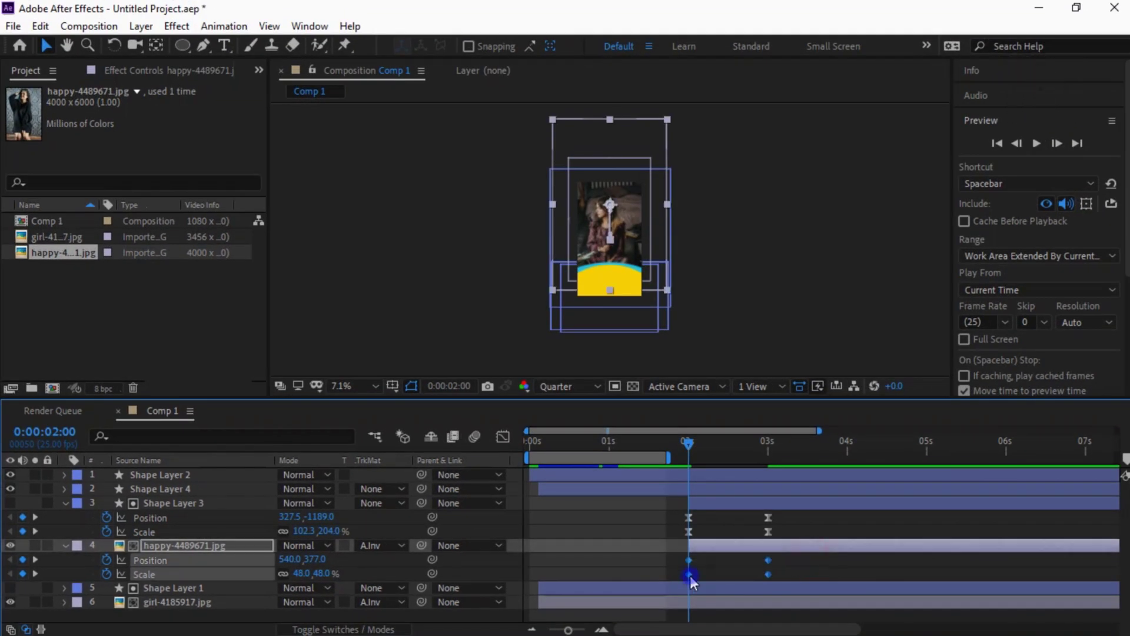
pyautogui.rightClick(690, 576)
pyautogui.click(506, 454)
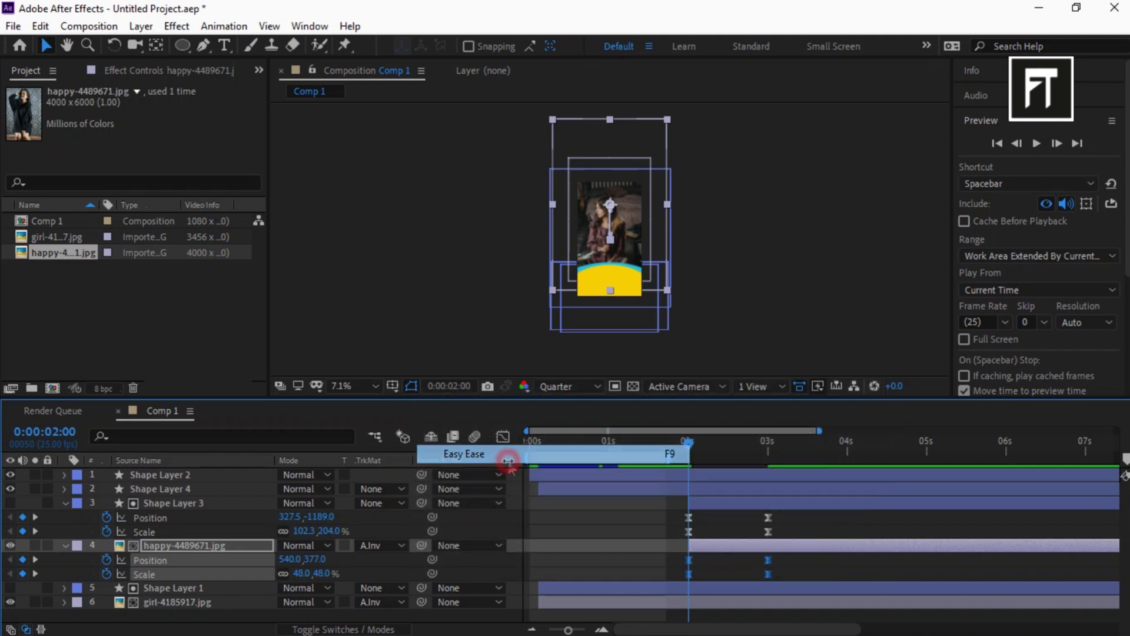
pyautogui.click(504, 437)
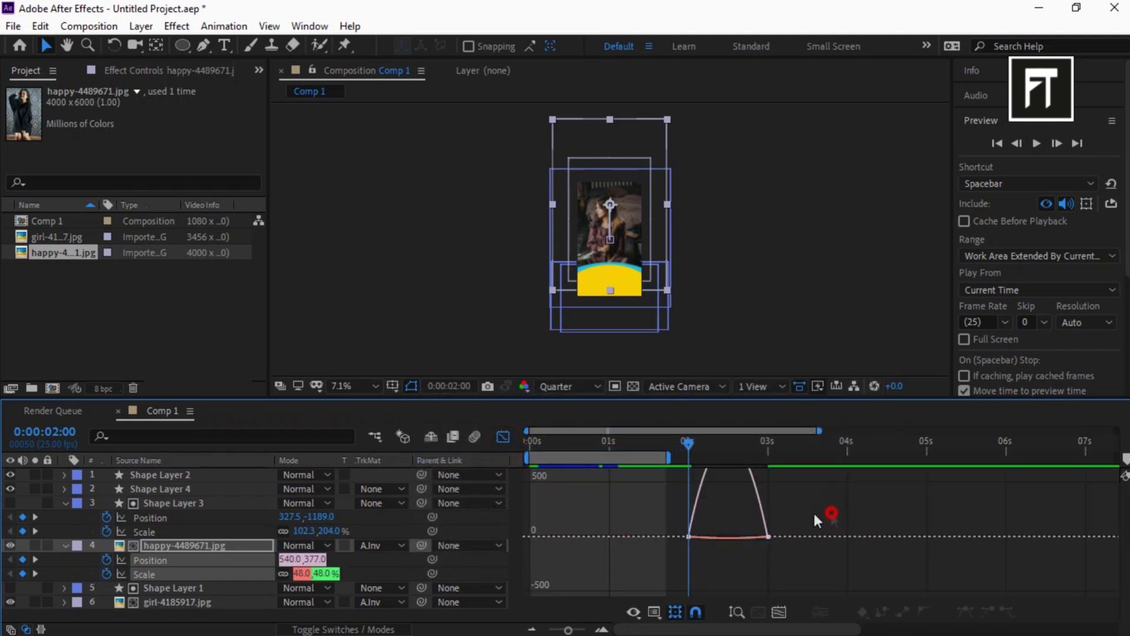
pyautogui.moveTo(831, 513); pyautogui.dragTo(676, 554)
pyautogui.moveTo(754, 539); pyautogui.dragTo(729, 537)
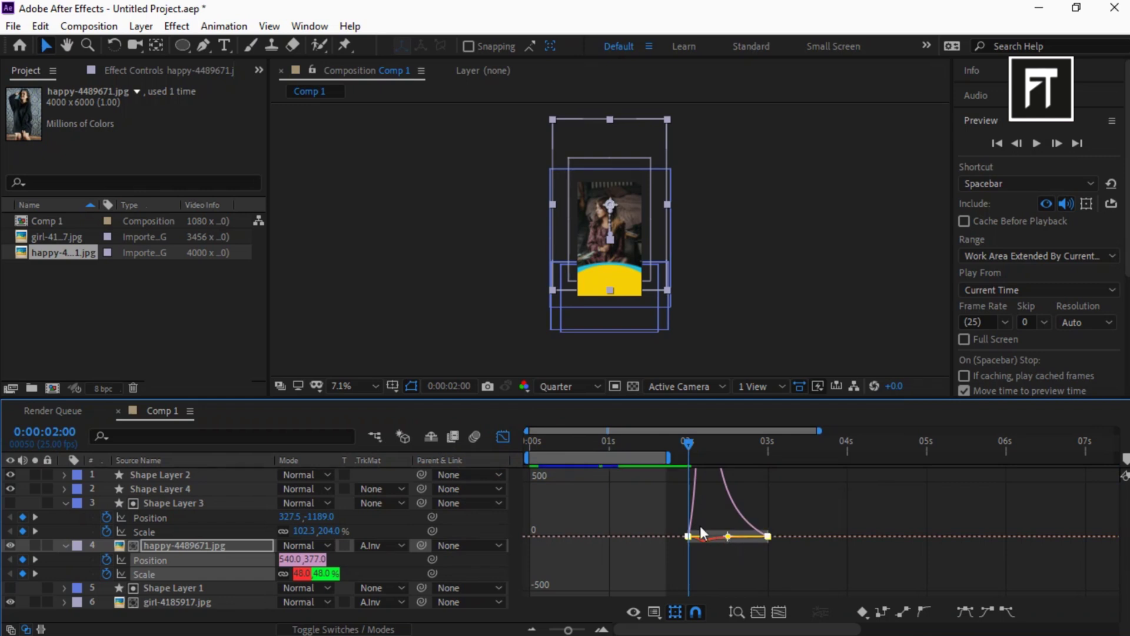
pyautogui.click(503, 438)
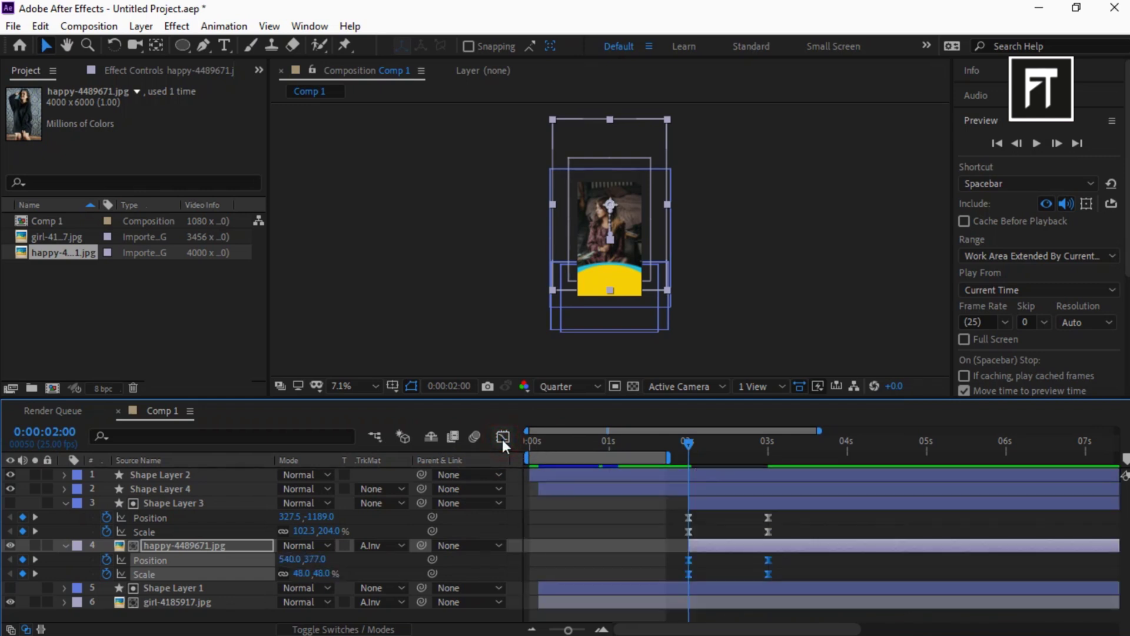
# Step: Add a Position keyframe on girl-4185917.jpg at 0:00:03:00 moving it down to 540,1255
pyautogui.click(64, 501)
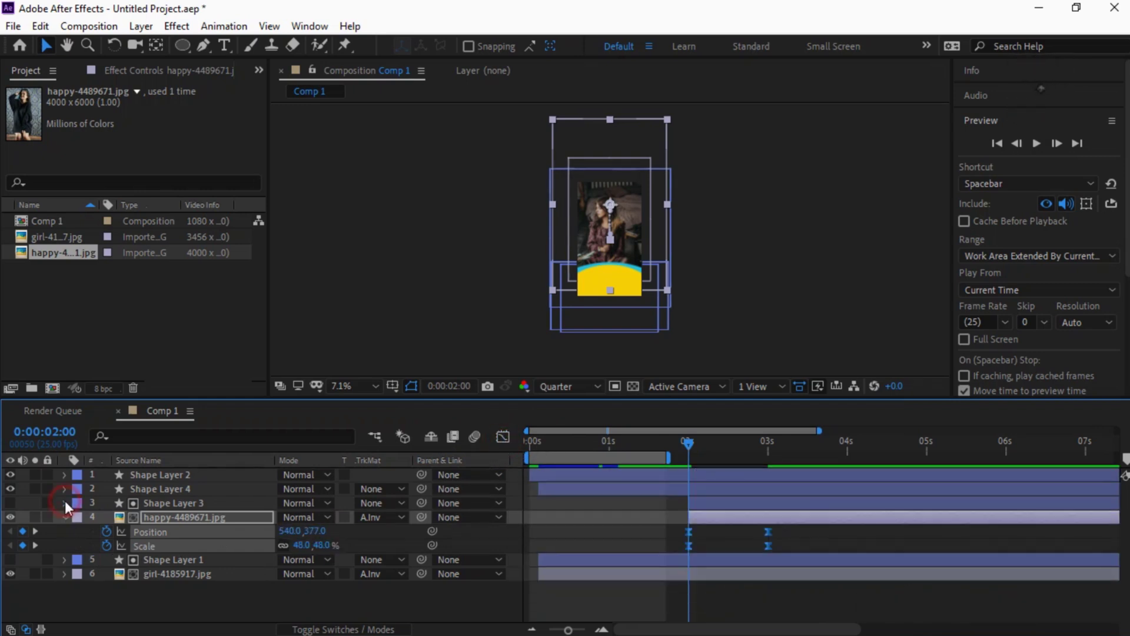
pyautogui.click(188, 572)
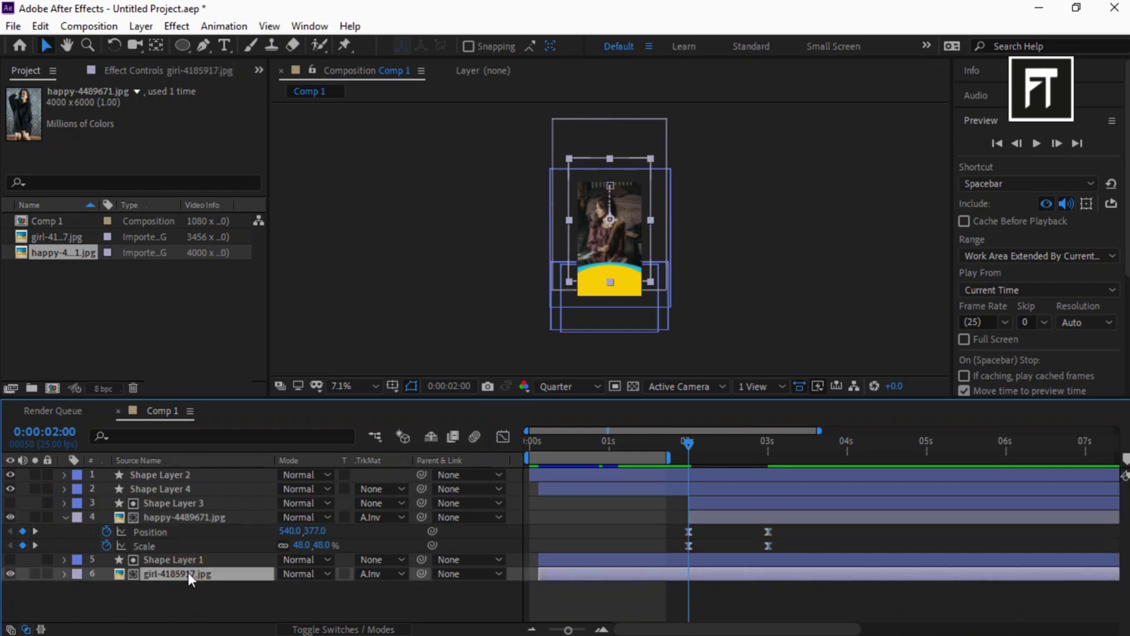
pyautogui.press('u')
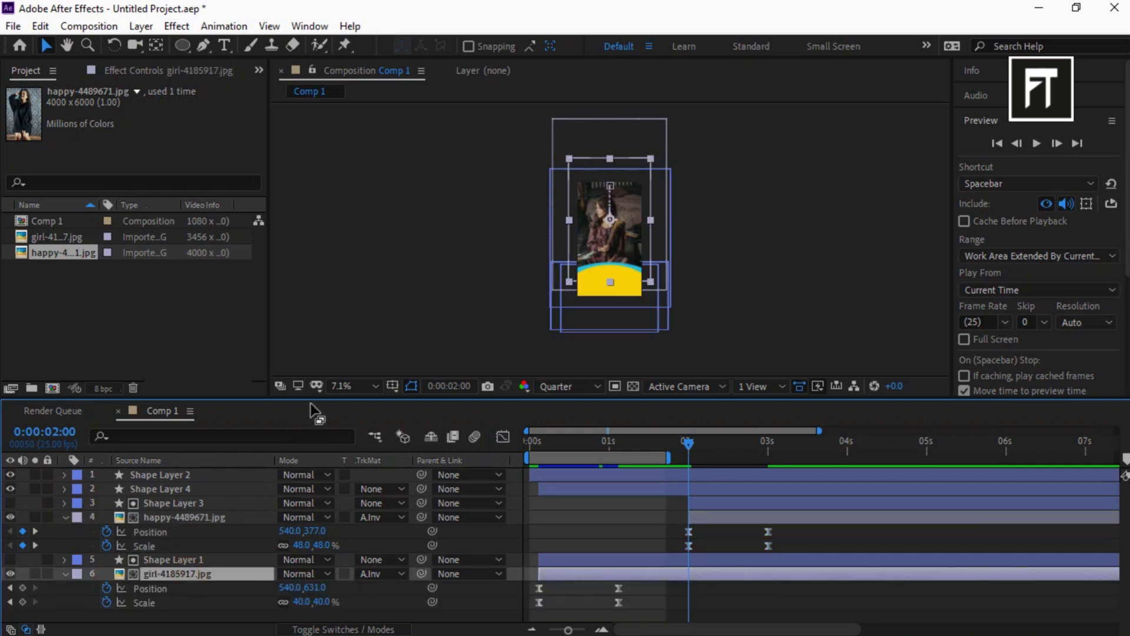
pyautogui.moveTo(314, 399); pyautogui.dragTo(315, 316)
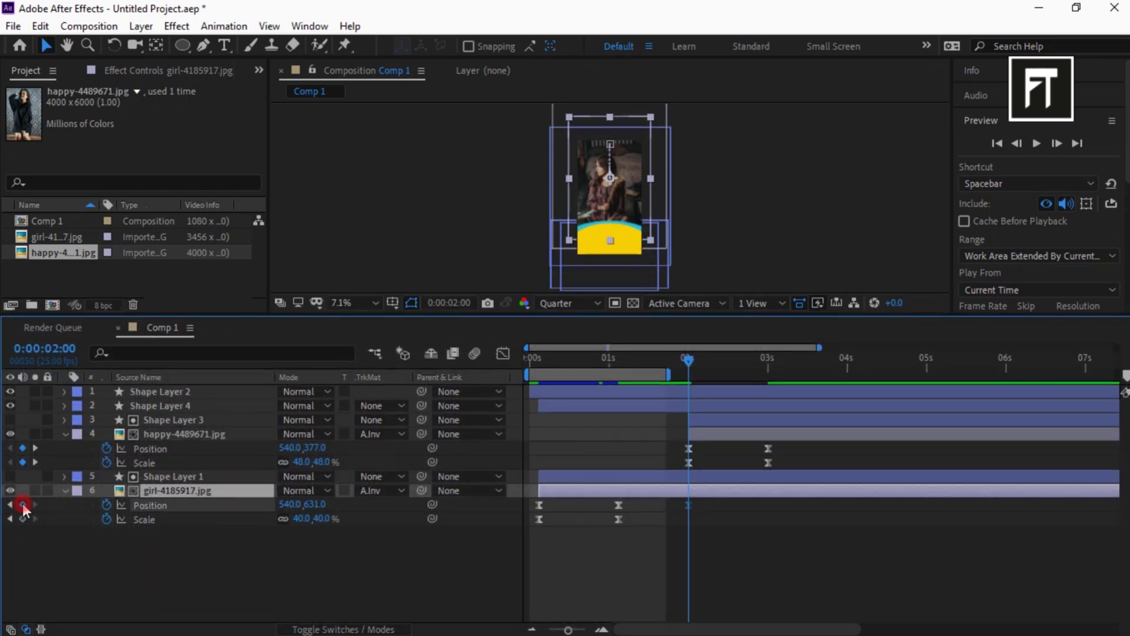
pyautogui.click(23, 505)
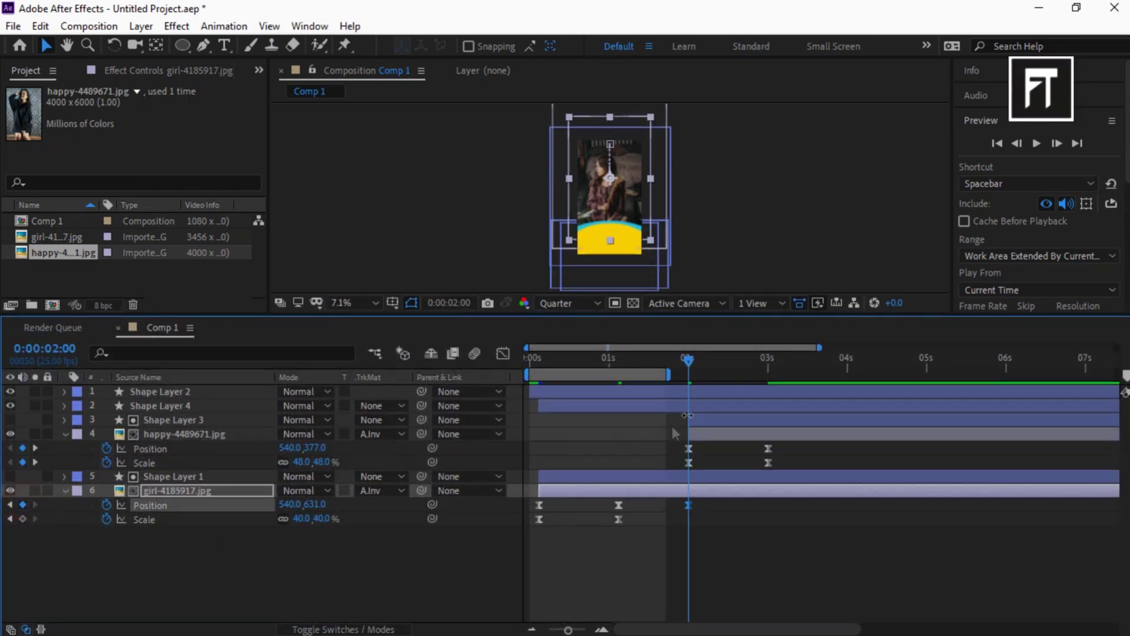
pyautogui.moveTo(689, 359); pyautogui.dragTo(770, 372)
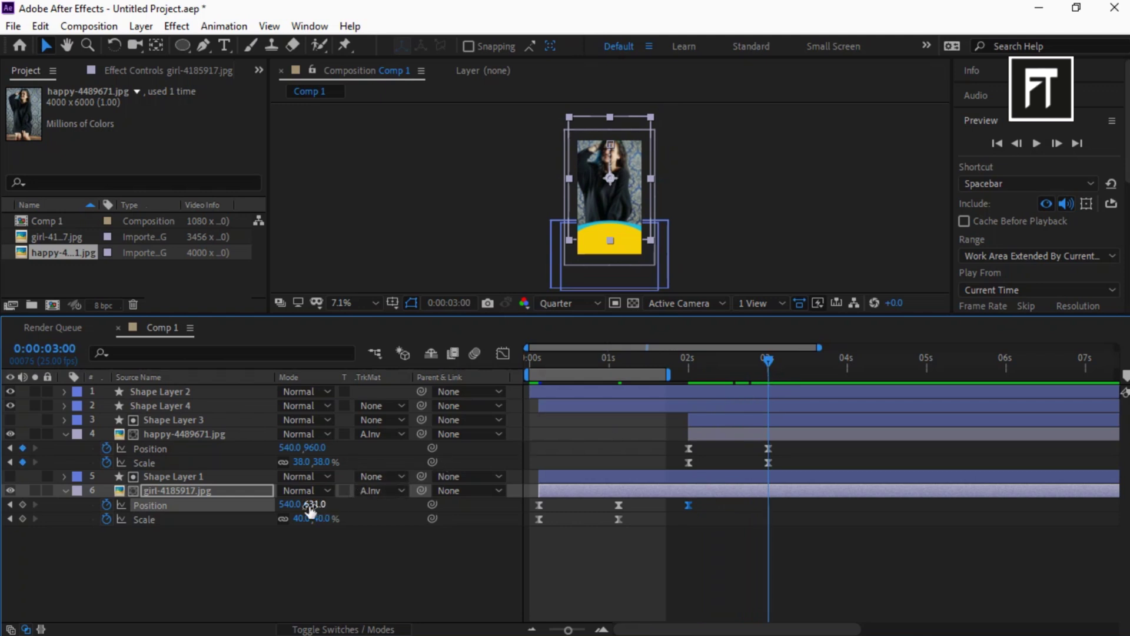
pyautogui.moveTo(310, 508); pyautogui.dragTo(845, 485)
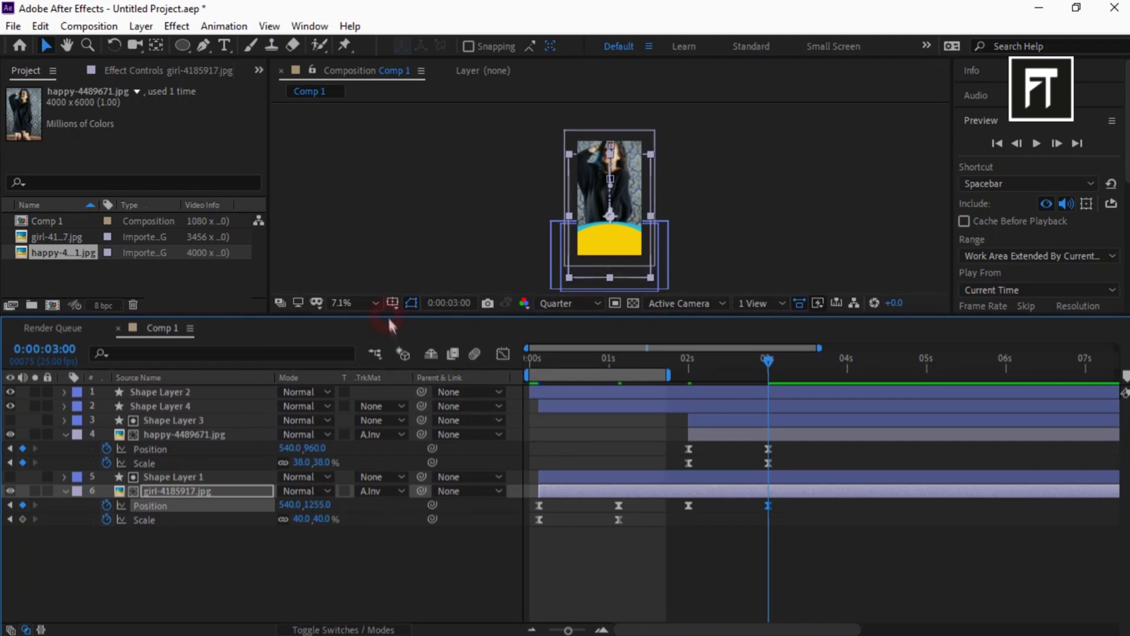
pyautogui.moveTo(389, 315); pyautogui.dragTo(393, 388)
pyautogui.click(353, 374)
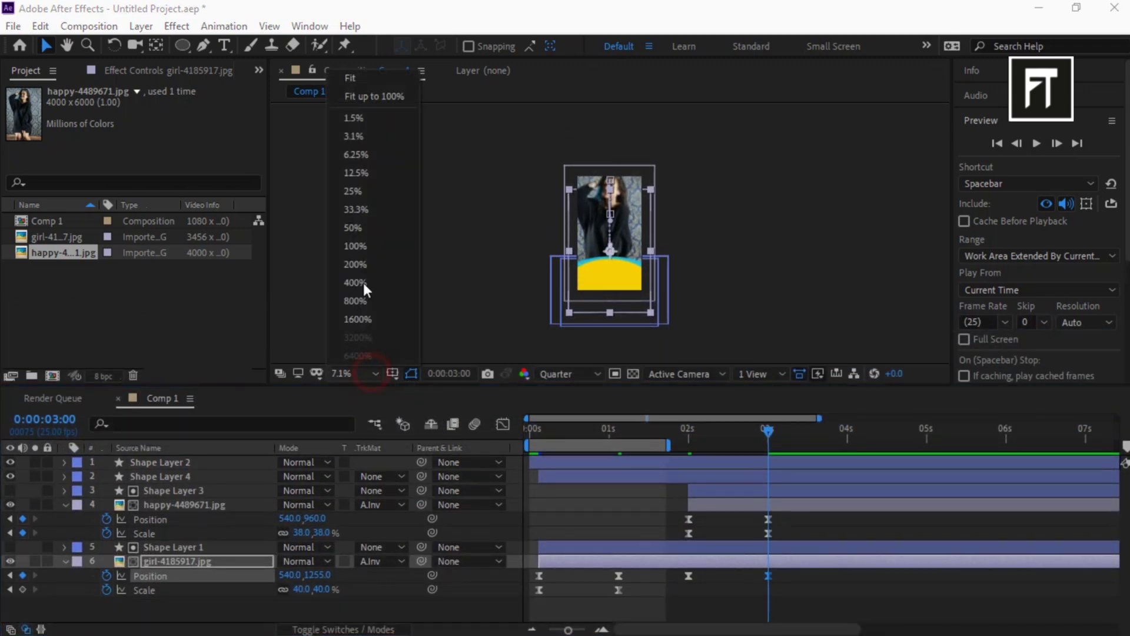
pyautogui.click(383, 73)
pyautogui.click(818, 193)
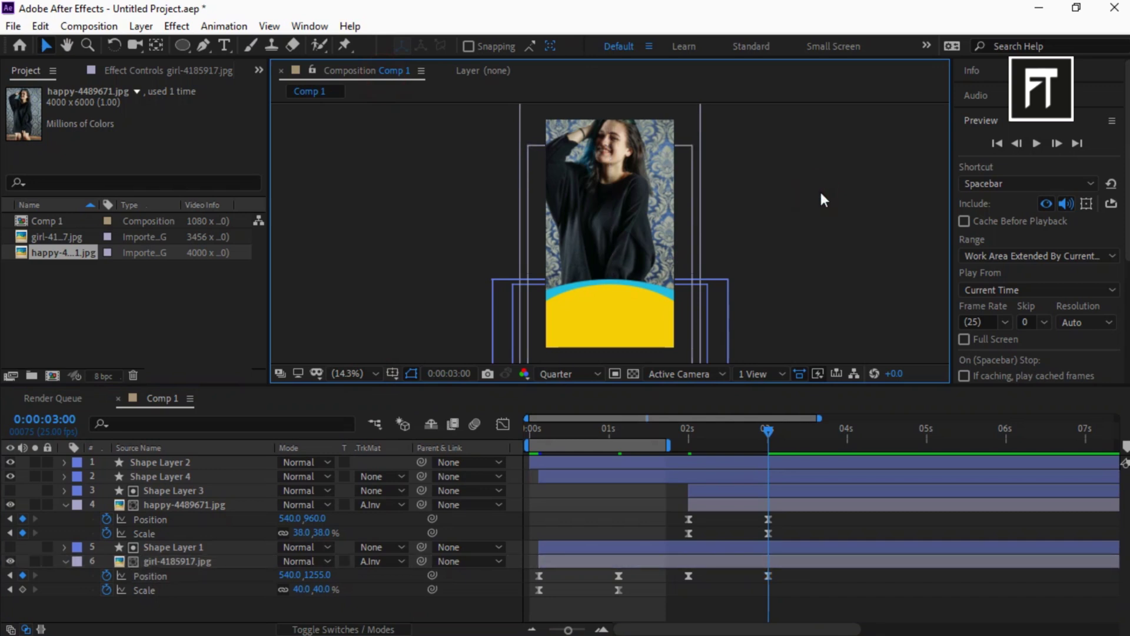
pyautogui.click(997, 143)
pyautogui.click(1036, 143)
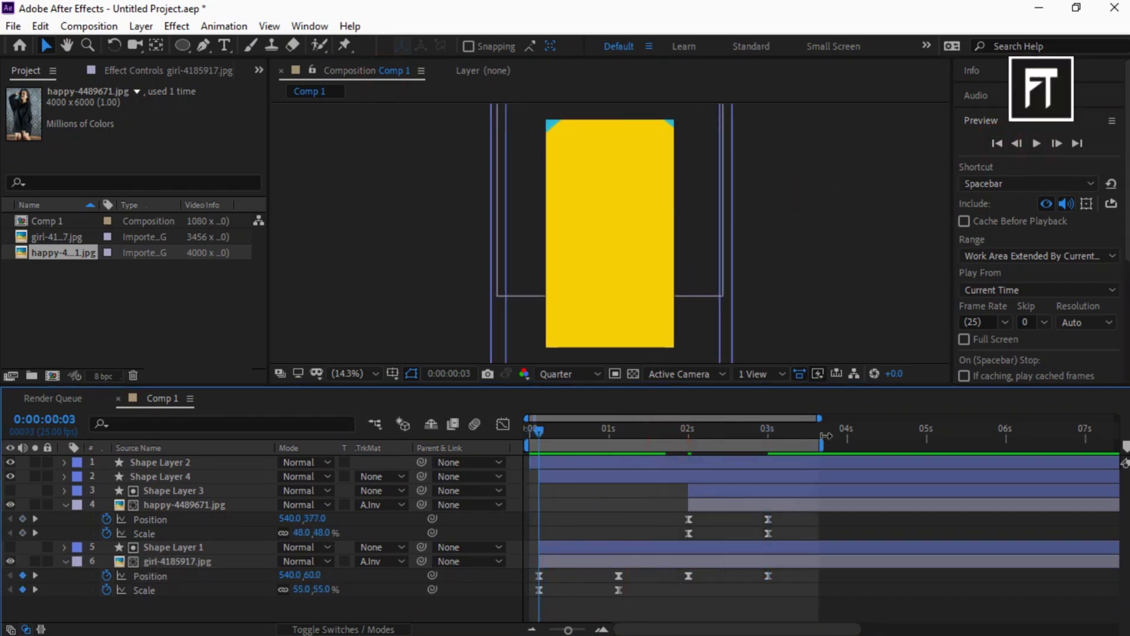
pyautogui.click(1033, 144)
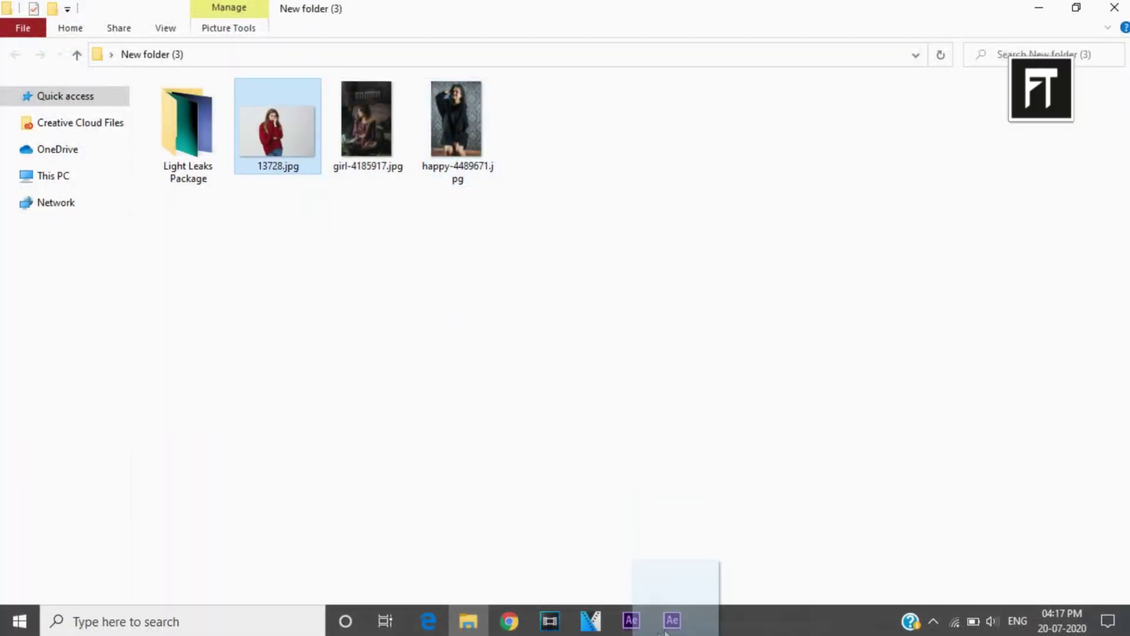
# Step: Place 13728.jpg below the shape layers from 4 seconds, matted Alpha Inverted by a duplicated wipe shape
pyautogui.click(670, 620)
pyautogui.moveTo(153, 463); pyautogui.dragTo(154, 495)
pyautogui.moveTo(565, 490); pyautogui.dragTo(776, 482)
pyautogui.click(776, 478)
pyautogui.hotkey('ctrl', 'd')
pyautogui.click(158, 506)
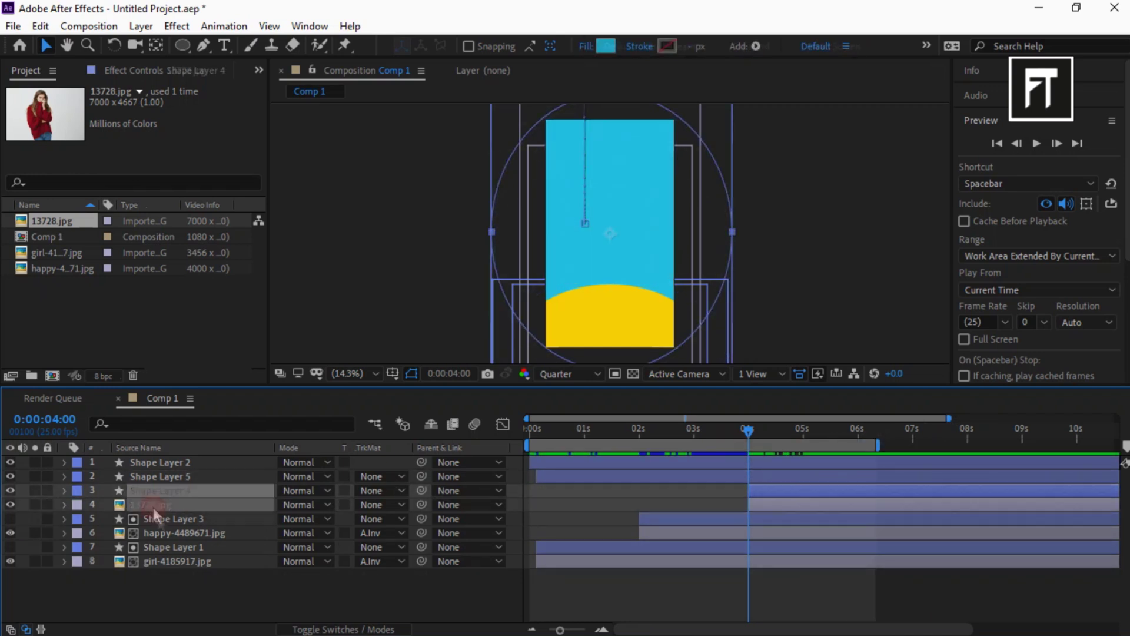
# Step: Keyframe 13728.jpg's Position and Scale (52% at 4 seconds) and apply Easy Ease
pyautogui.moveTo(749, 430); pyautogui.dragTo(806, 436)
pyautogui.press('s')
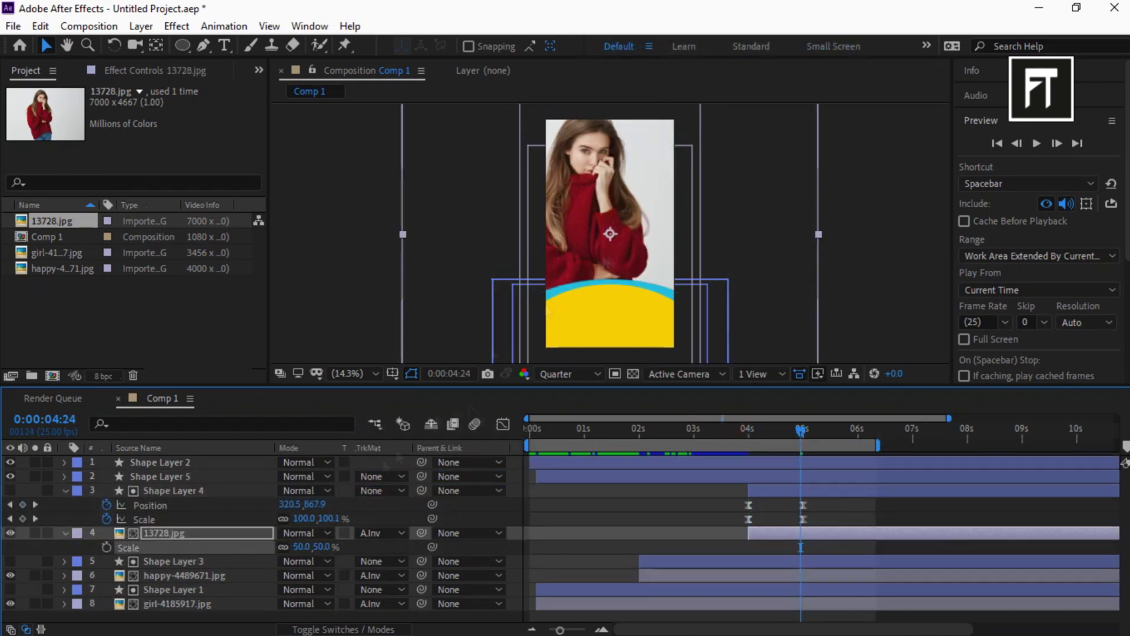
pyautogui.hotkey('shift', 'p')
pyautogui.press('j')
pyautogui.moveTo(318, 547); pyautogui.dragTo(318, 553)
pyautogui.press(',')
pyautogui.click(323, 560)
pyautogui.write('52')
pyautogui.press('Return')
pyautogui.rightClick(749, 548)
pyautogui.moveTo(846, 550)
pyautogui.click(518, 442)
# Step: Collapse the layer properties, fit the comp in the viewer, and preview the animation from the start
pyautogui.click(184, 590)
pyautogui.press('u')
pyautogui.press('k')
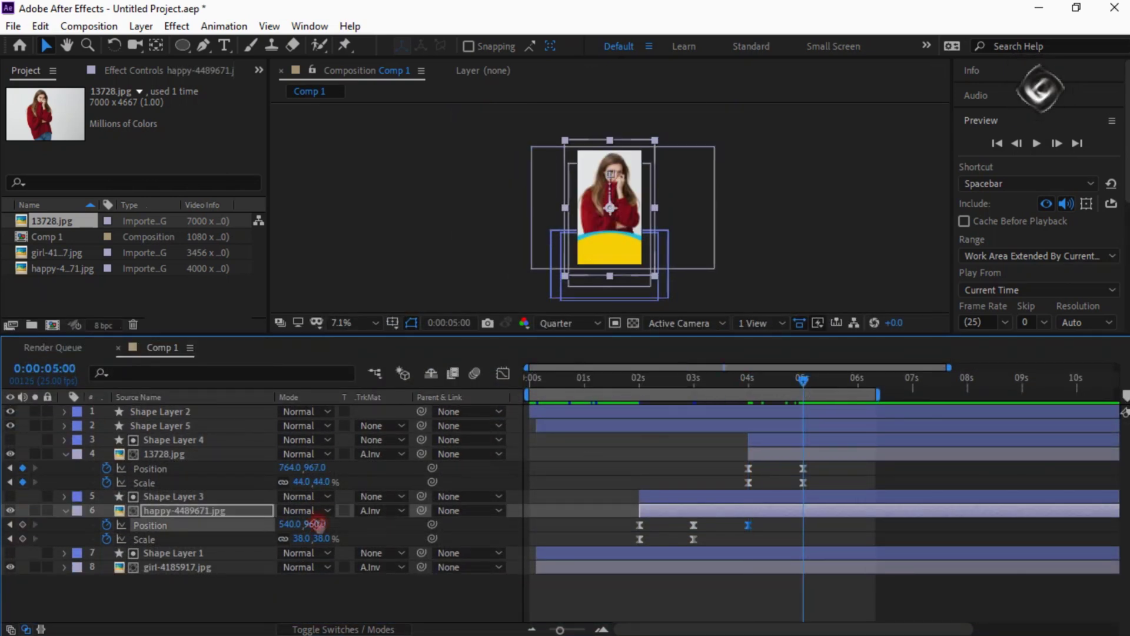
pyautogui.hotkey('ctrl', '`')
pyautogui.moveTo(263, 385)
pyautogui.mouseDown()
pyautogui.moveTo(262, 334)
pyautogui.moveTo(262, 390)
pyautogui.mouseUp()
pyautogui.click(351, 377)
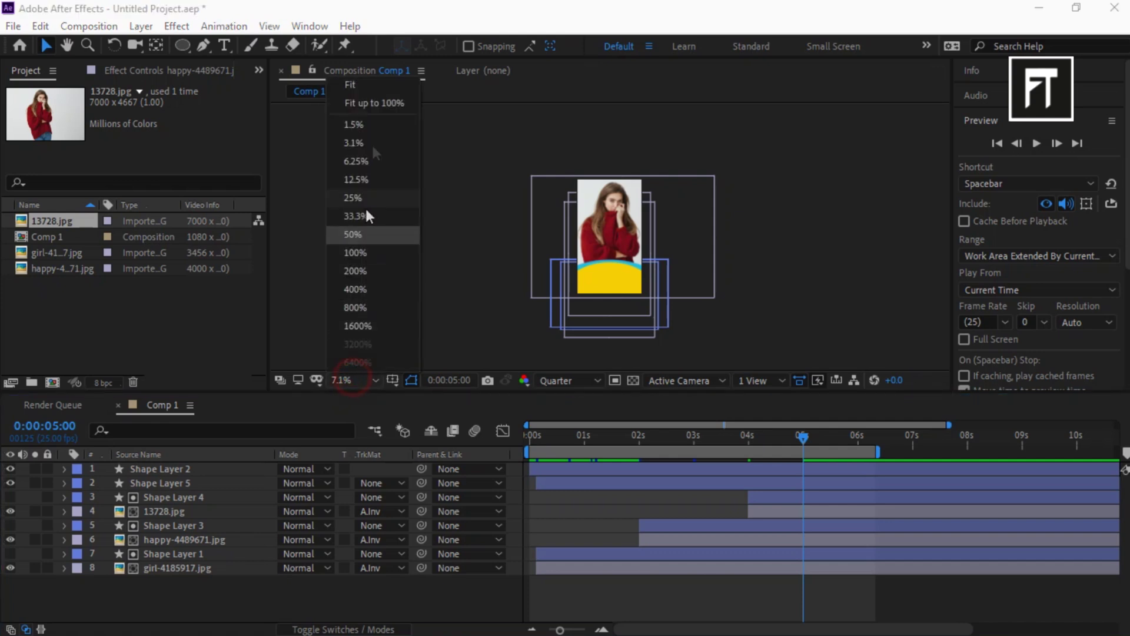
pyautogui.click(381, 78)
pyautogui.click(997, 143)
pyautogui.click(1036, 143)
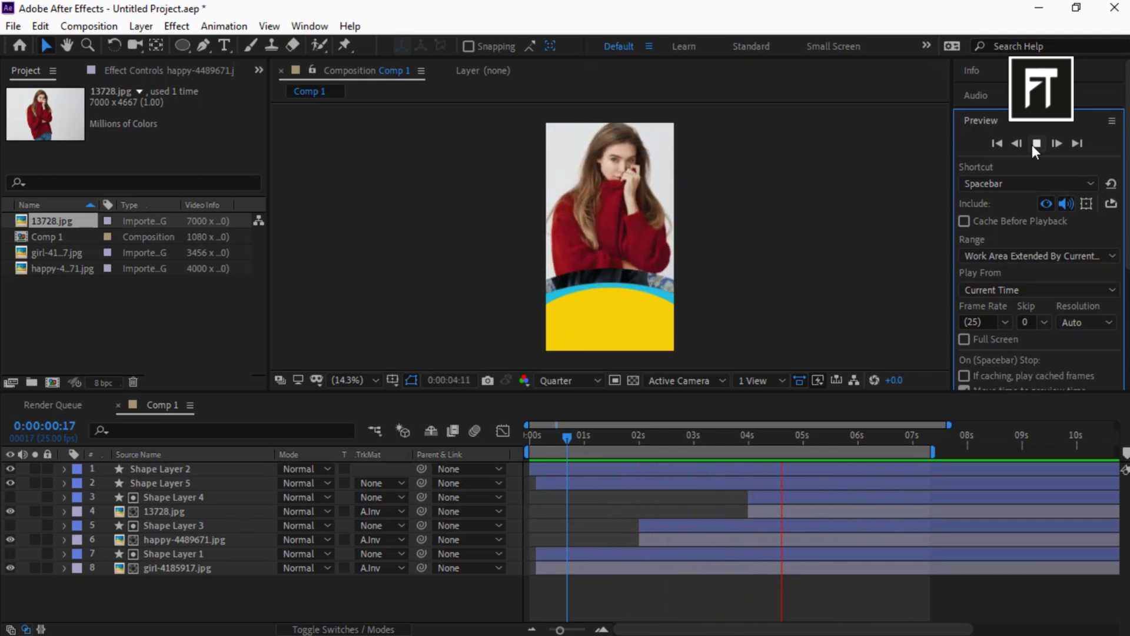
pyautogui.click(1036, 144)
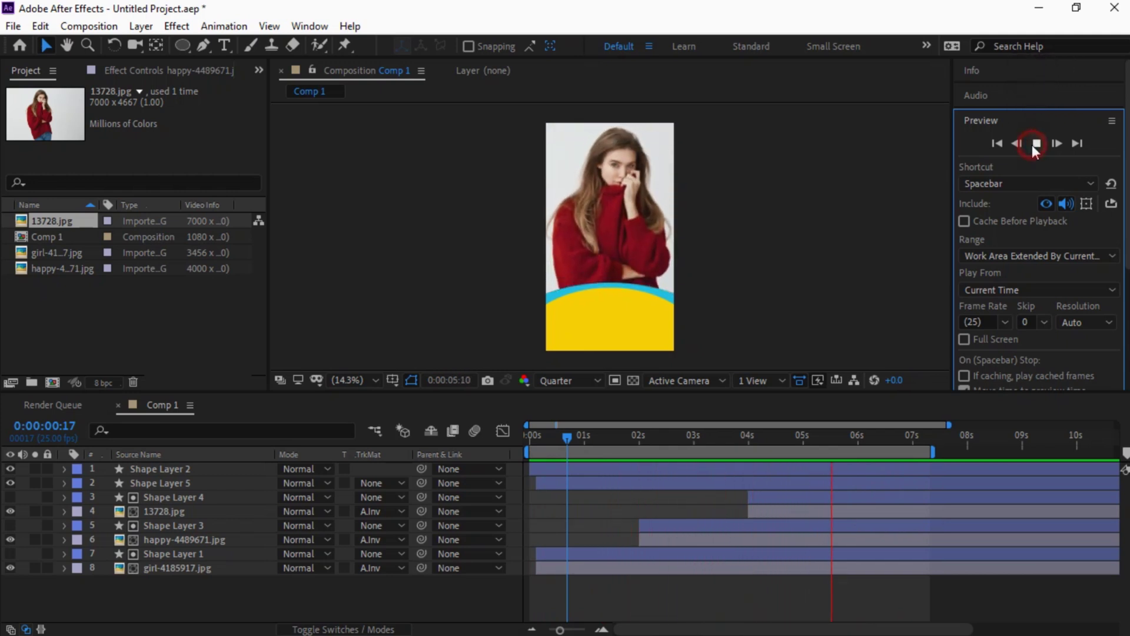
# Step: At 1 second 10 frames, add a 'Secret Beauty Tips' text layer and set its font size
pyautogui.click(606, 442)
pyautogui.rightClick(257, 595)
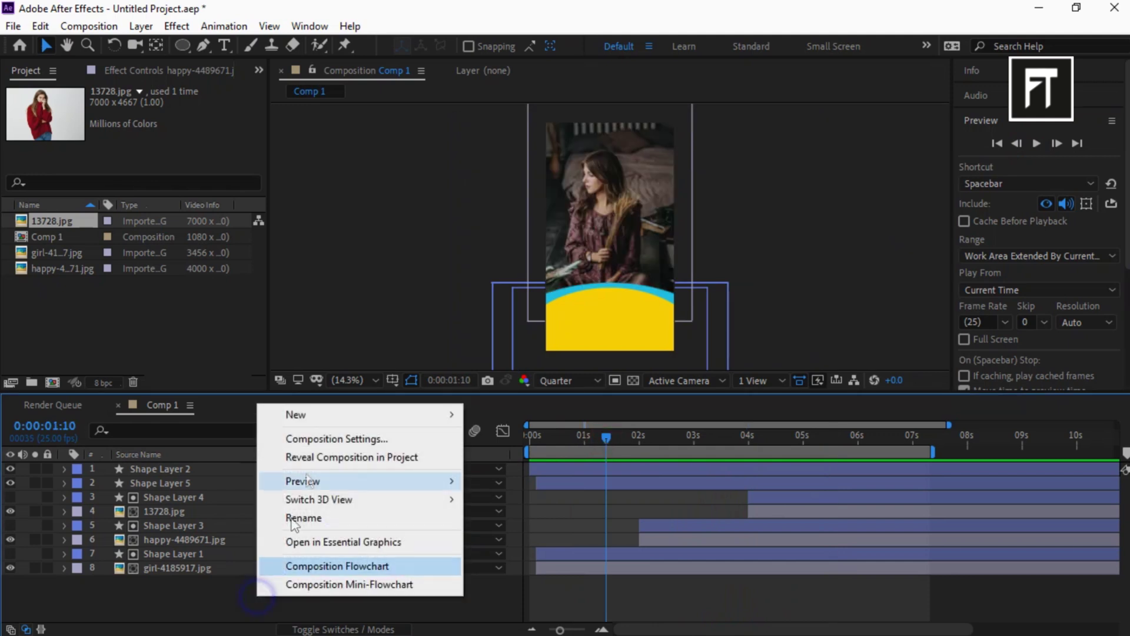
pyautogui.moveTo(338, 419)
pyautogui.click(527, 439)
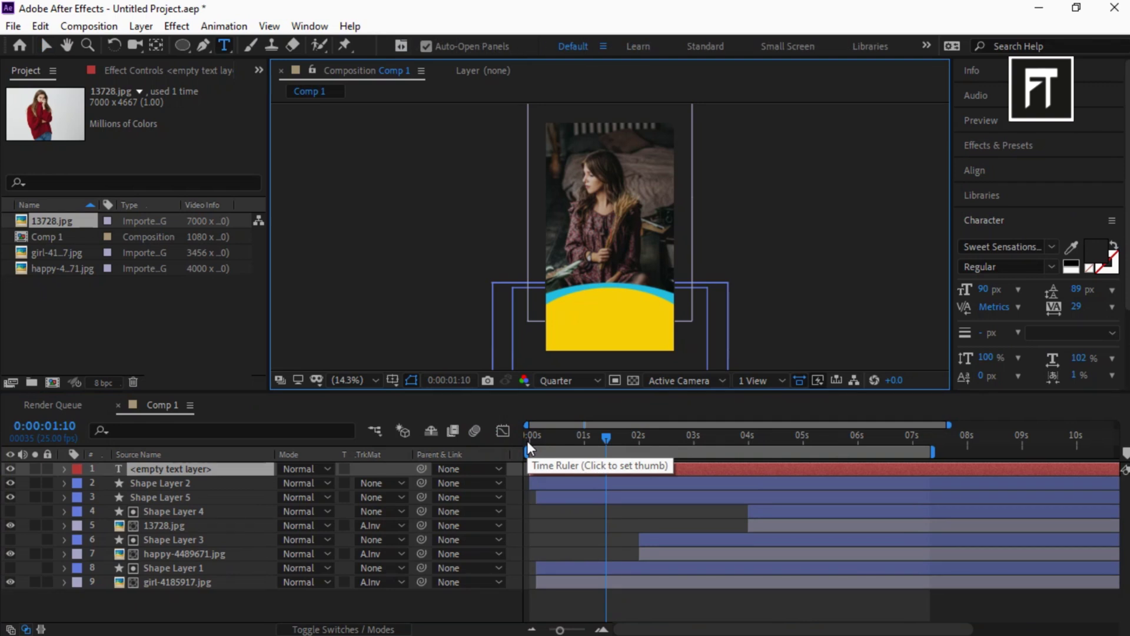
pyautogui.write('Secret Beauty Tips')
pyautogui.hotkey('ctrl', 'a')
pyautogui.click(989, 290)
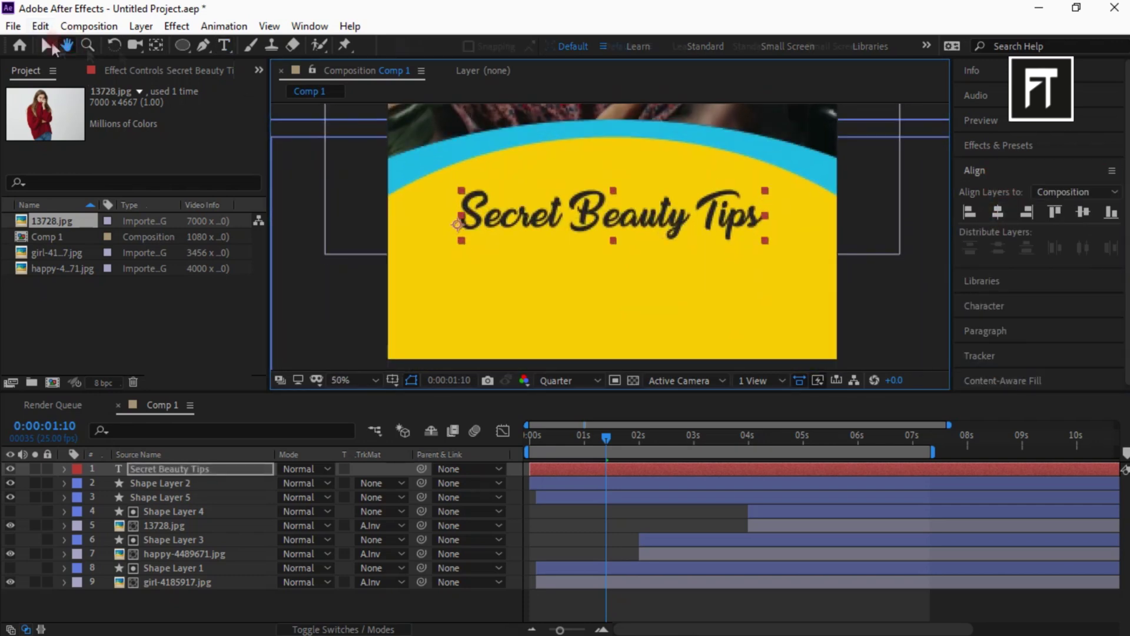
pyautogui.press('v')
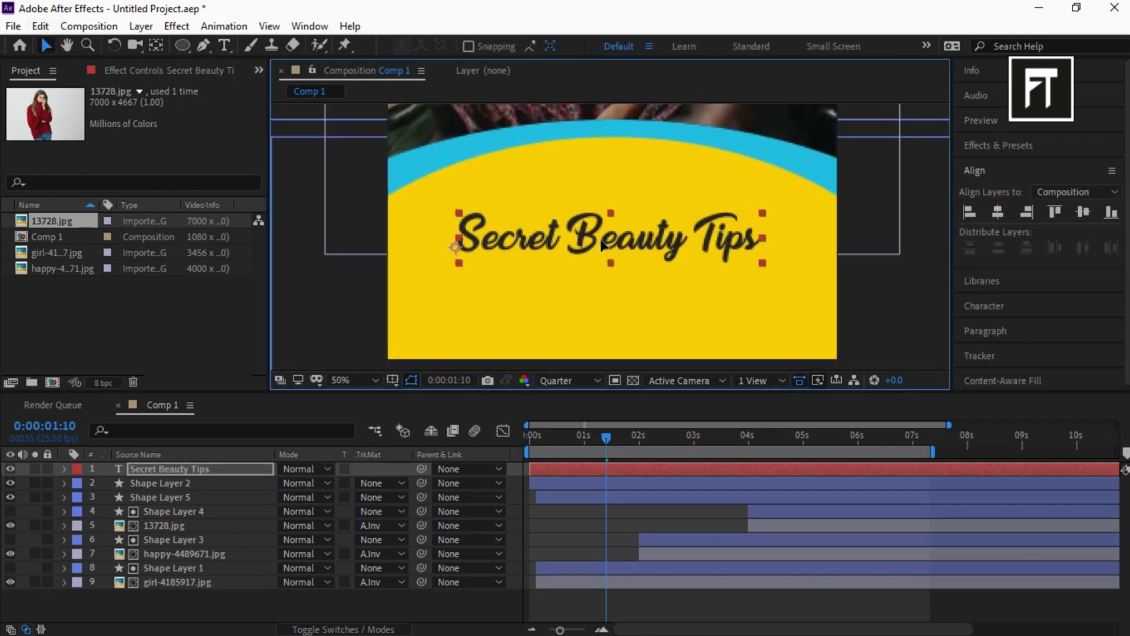
pyautogui.click(568, 381)
pyautogui.click(582, 419)
# Step: Add a second text layer, 'with', and place it below the title
pyautogui.click(230, 603)
pyautogui.rightClick(230, 602)
pyautogui.moveTo(296, 422)
pyautogui.click(466, 422)
pyautogui.moveTo(638, 269); pyautogui.dragTo(490, 302)
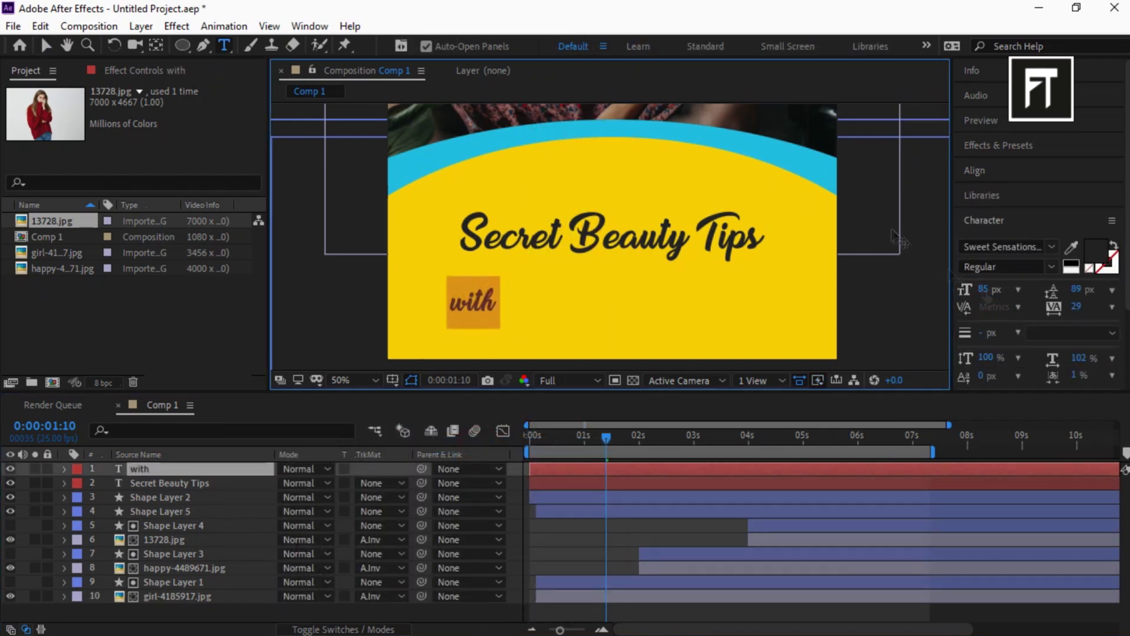
# Step: Add a third text layer with the presenter's name at 100 px, then fit the comp in view
pyautogui.rightClick(259, 610)
pyautogui.moveTo(296, 424)
pyautogui.click(503, 425)
pyautogui.write('Sarah Olivia')
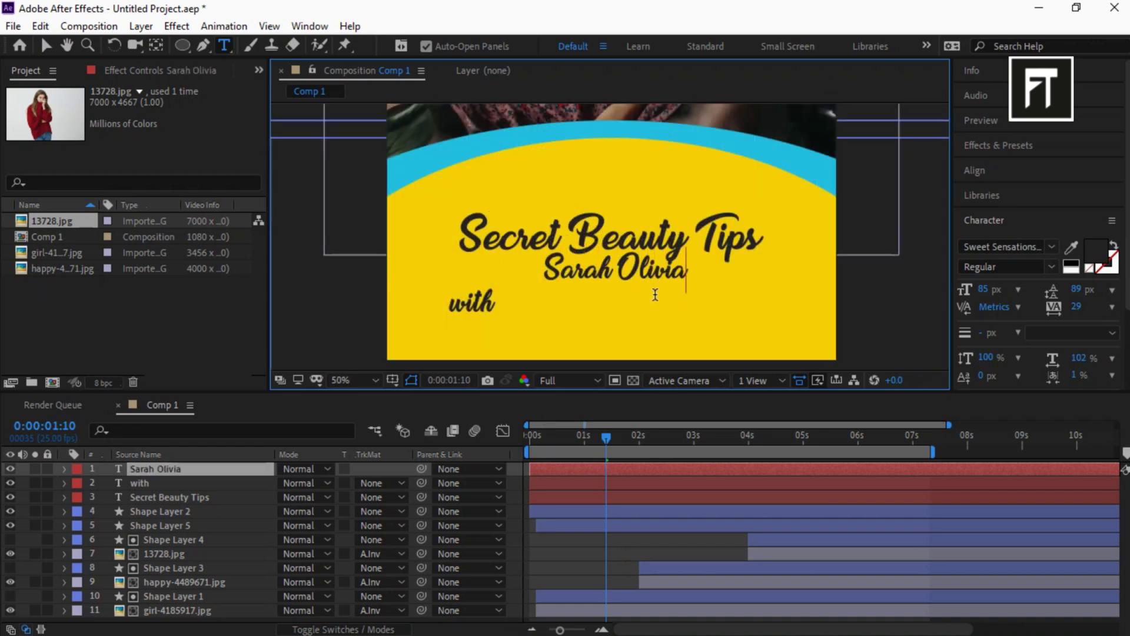
pyautogui.hotkey('ctrl', 'a')
pyautogui.click(986, 288)
pyautogui.write('100')
pyautogui.press('Return')
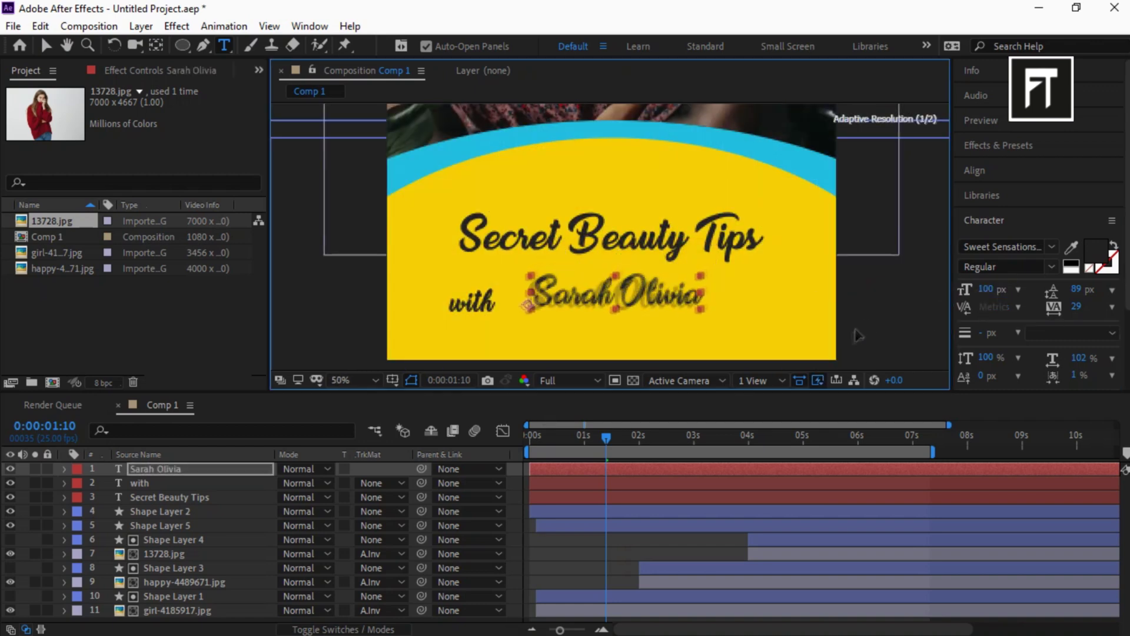
pyautogui.press('v')
pyautogui.hotkey('ctrl', 'shift', 'a')
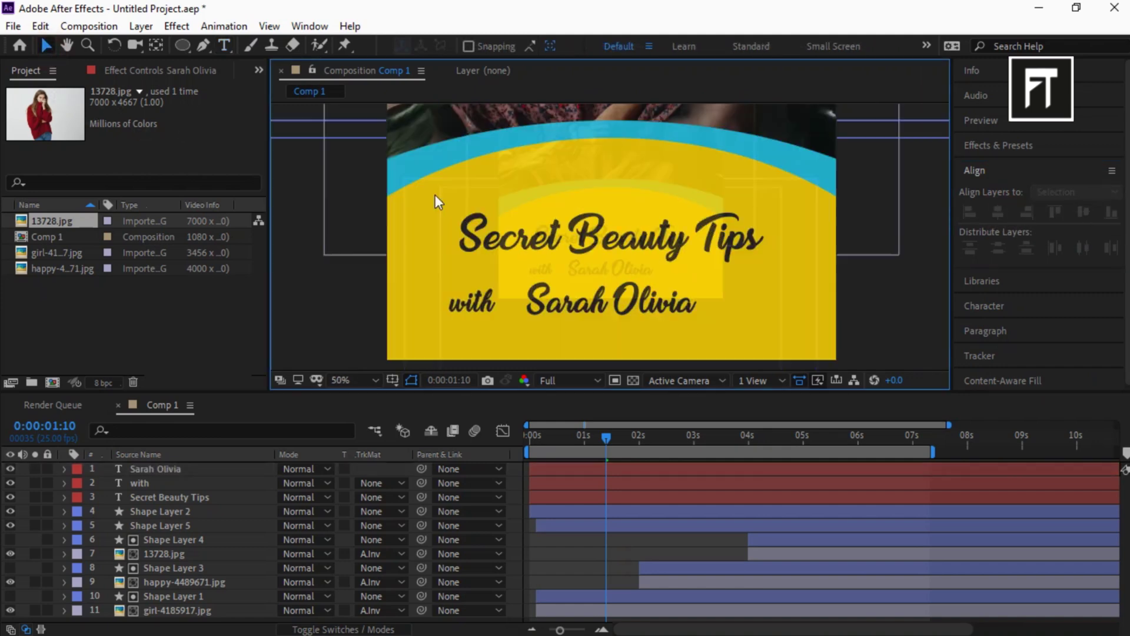
pyautogui.click(486, 306)
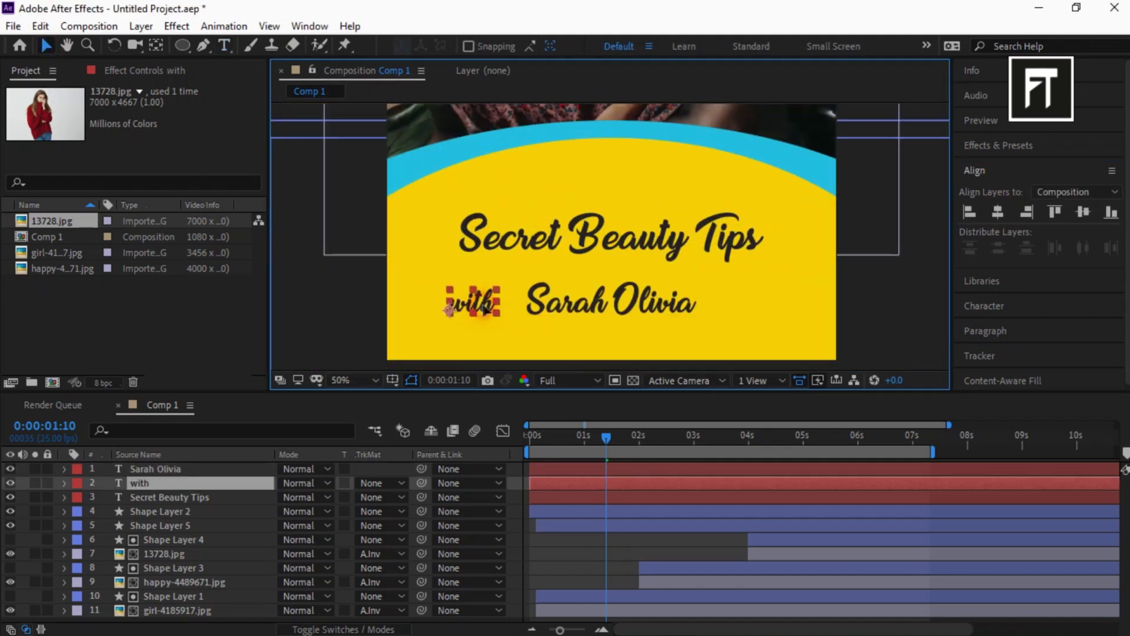
pyautogui.click(382, 90)
pyautogui.hotkey('shift', '/')
# Step: Search Effects & Presets for 'typew' and move the current time near the start
pyautogui.click(1051, 142)
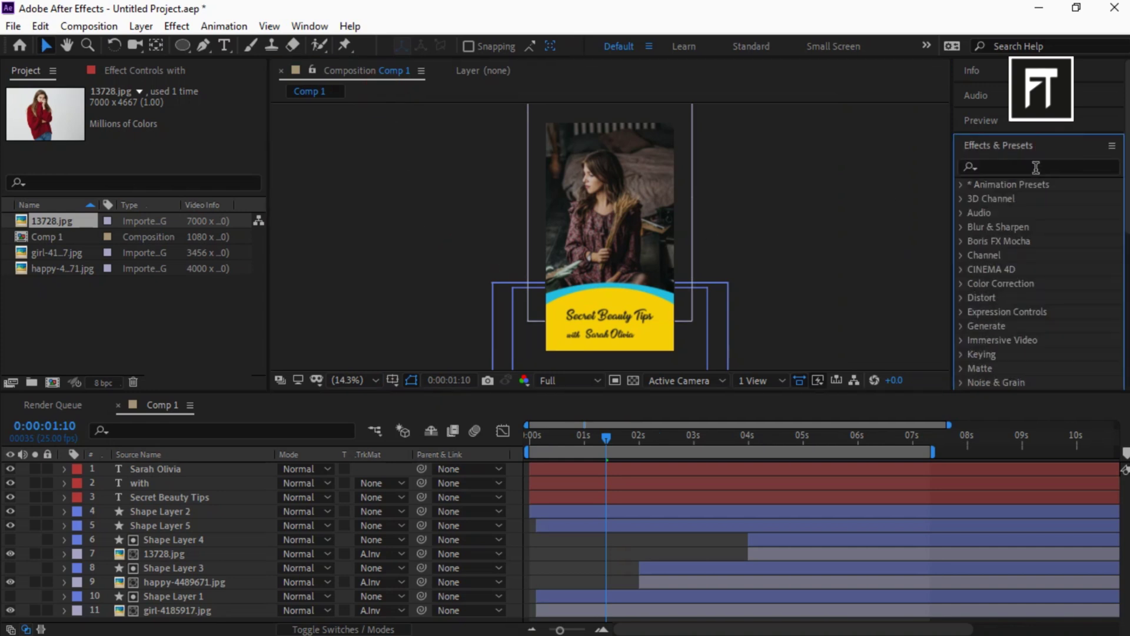
pyautogui.click(1037, 168)
pyautogui.write('typew')
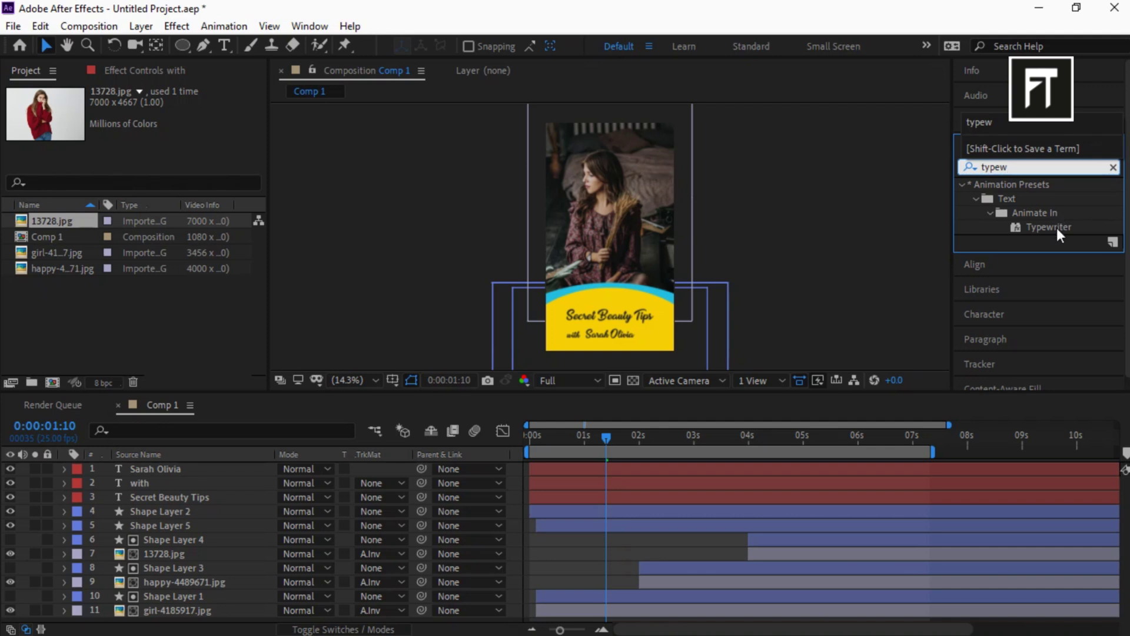
pyautogui.moveTo(1058, 228); pyautogui.dragTo(665, 406)
pyautogui.moveTo(610, 439); pyautogui.dragTo(569, 443)
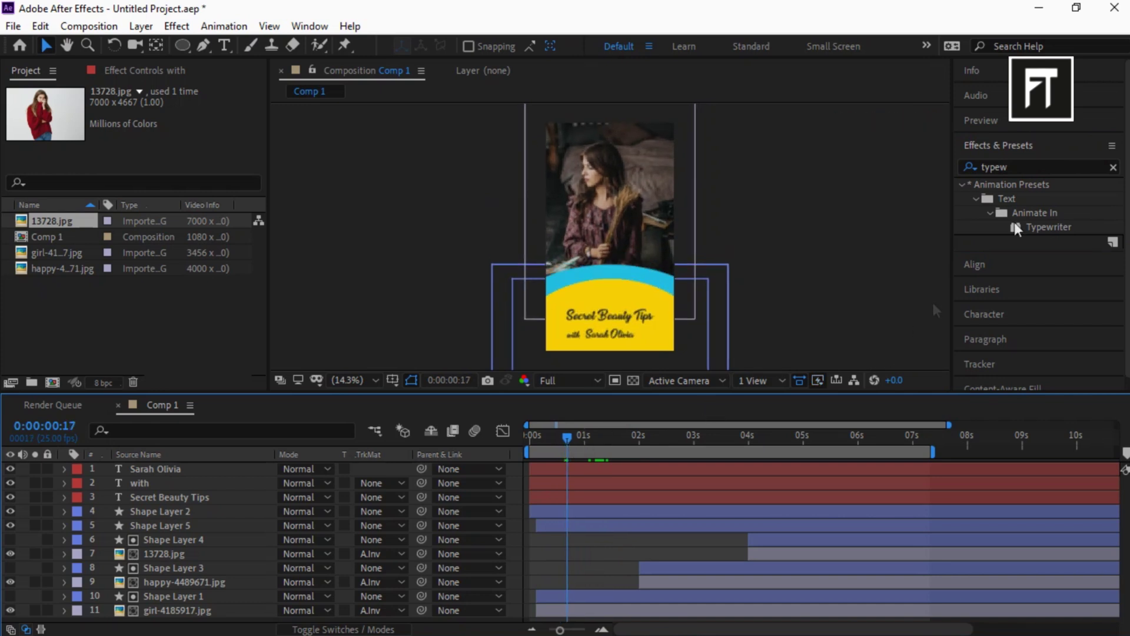
# Step: Apply the Typewriter preset to the 'Secret Beauty Tips', 'with' and name text layers
pyautogui.moveTo(1054, 227); pyautogui.dragTo(193, 494)
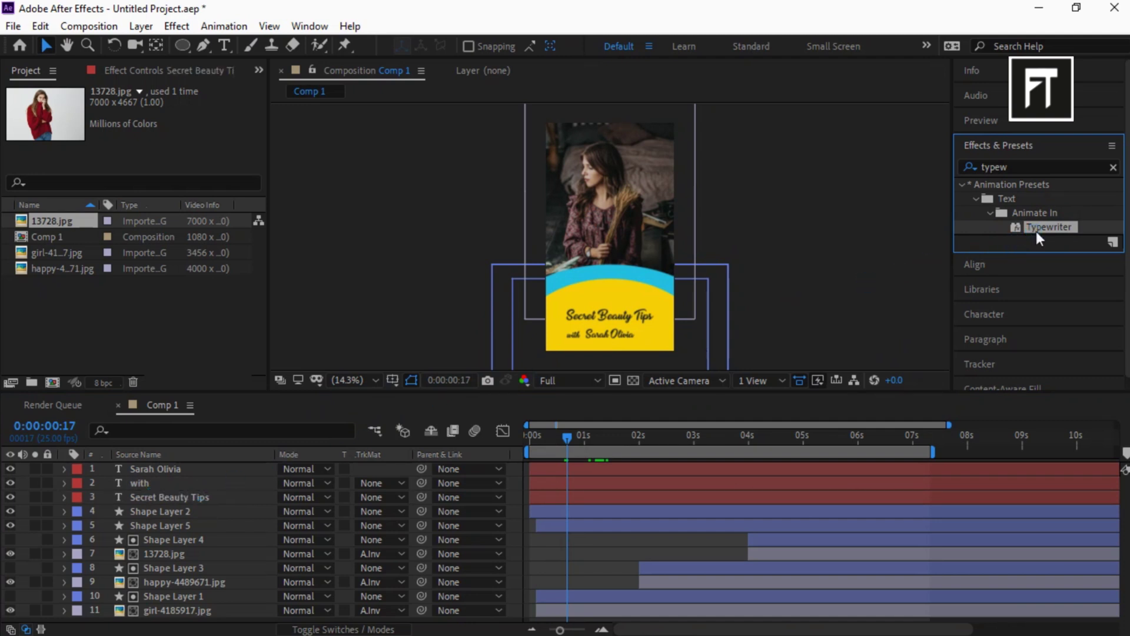
pyautogui.moveTo(1045, 228); pyautogui.dragTo(650, 331)
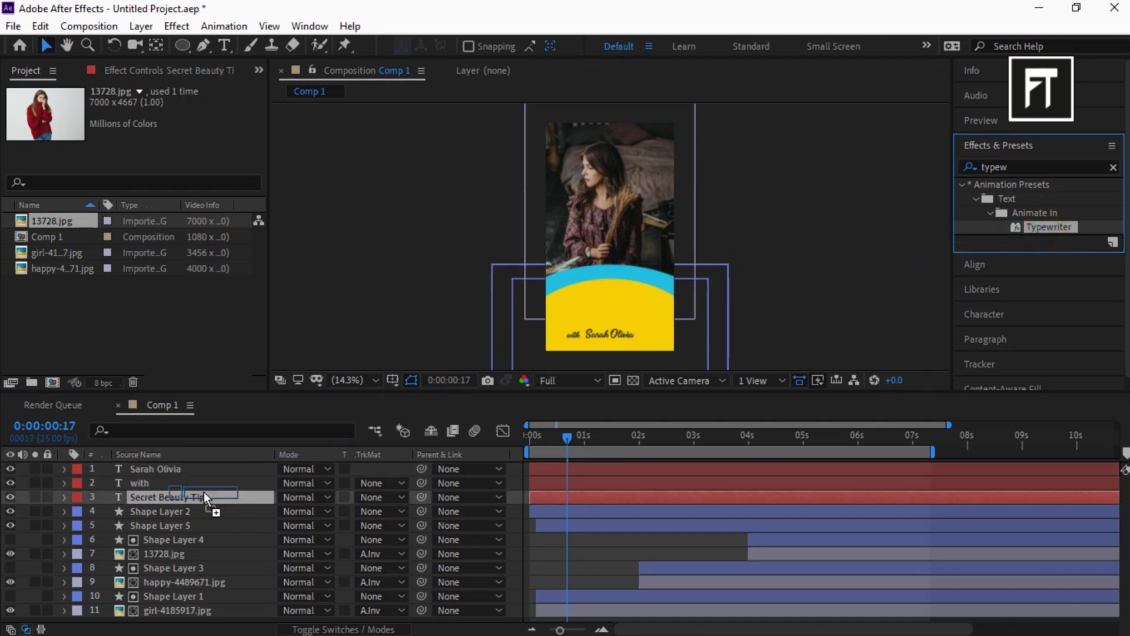
pyautogui.moveTo(206, 498); pyautogui.dragTo(201, 483)
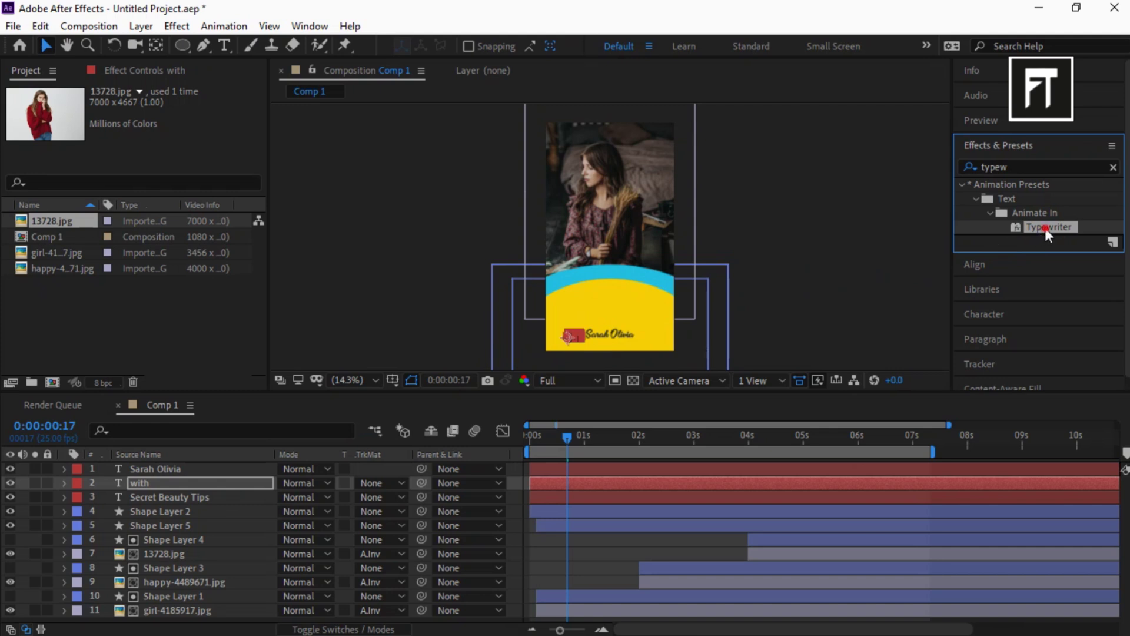
pyautogui.moveTo(1044, 228); pyautogui.dragTo(514, 357)
pyautogui.moveTo(216, 442); pyautogui.dragTo(188, 468)
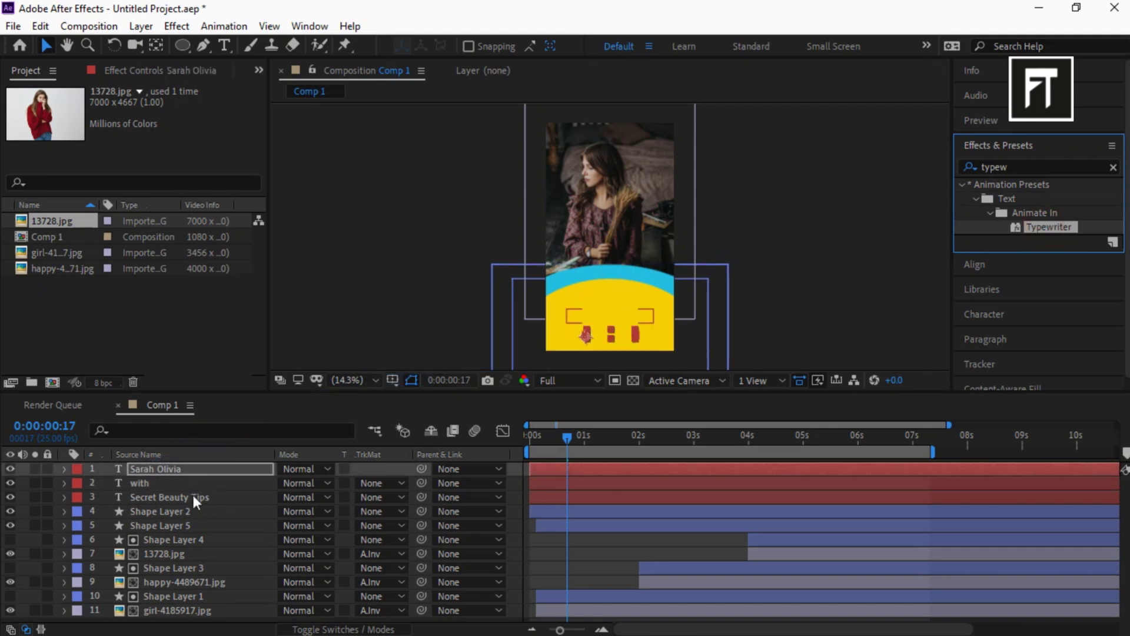
pyautogui.keyDown('shift'); pyautogui.click(192, 496); pyautogui.keyUp('shift')
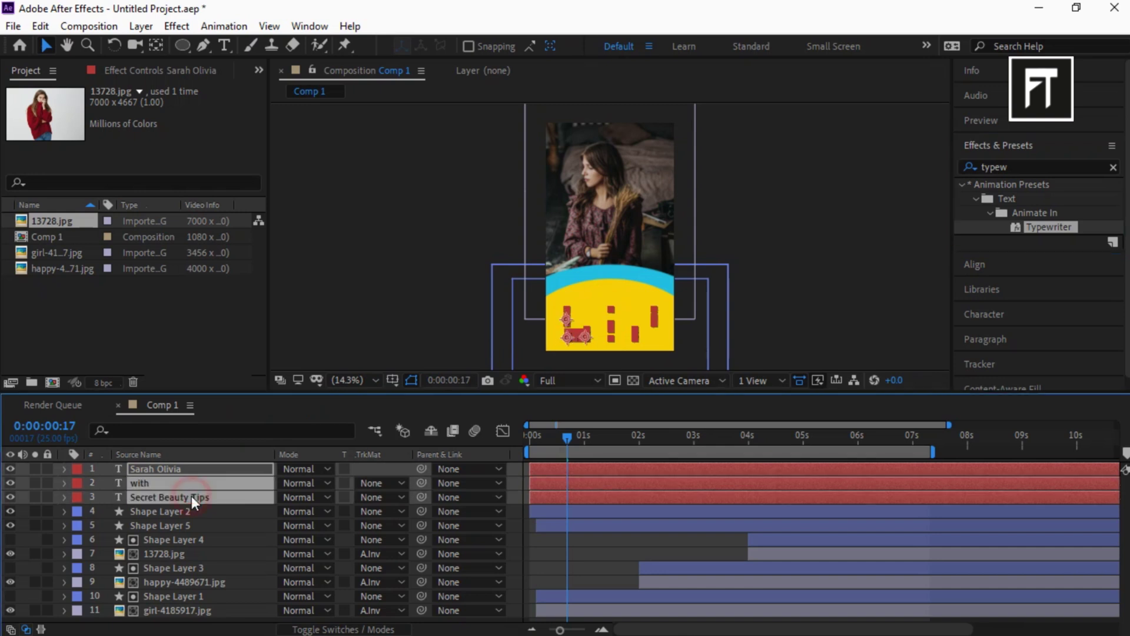
# Step: Move the three ending Start keyframes to about 1.4s and apply Easy Ease
pyautogui.press('u')
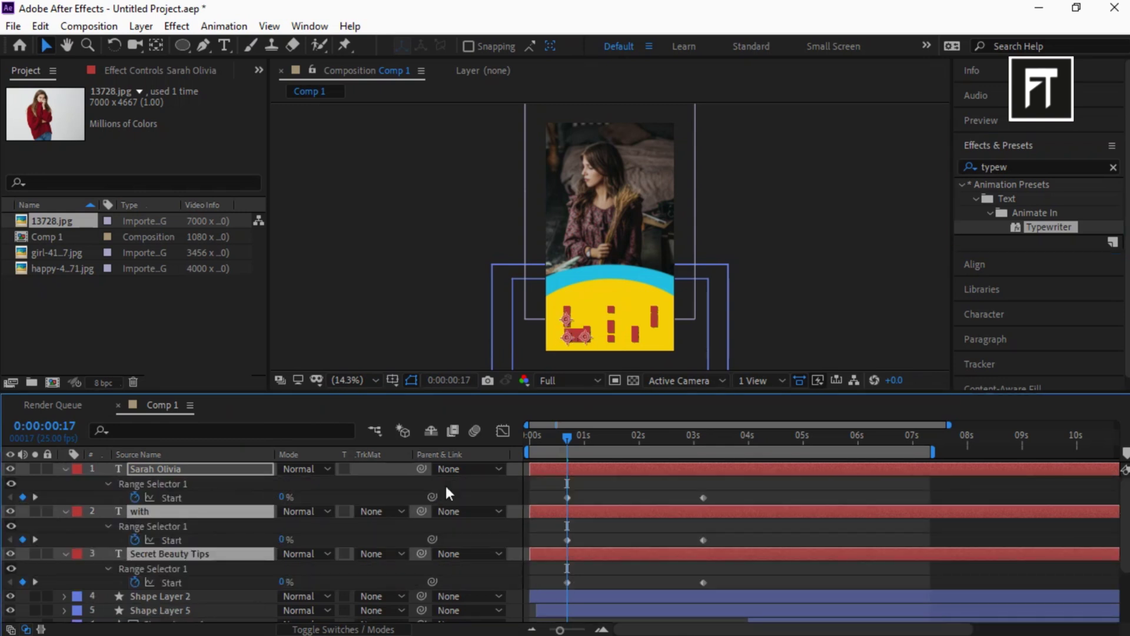
pyautogui.moveTo(750, 484); pyautogui.dragTo(609, 570)
pyautogui.moveTo(646, 490); pyautogui.dragTo(561, 580)
pyautogui.rightClick(601, 498)
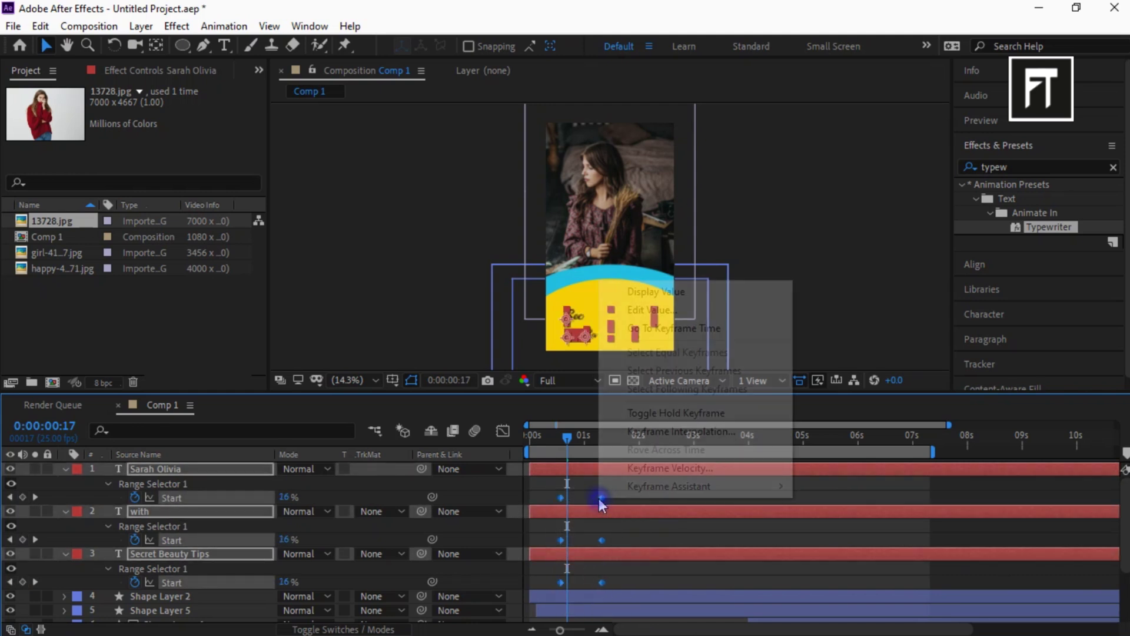
pyautogui.moveTo(695, 485)
pyautogui.click(837, 376)
pyautogui.click(638, 493)
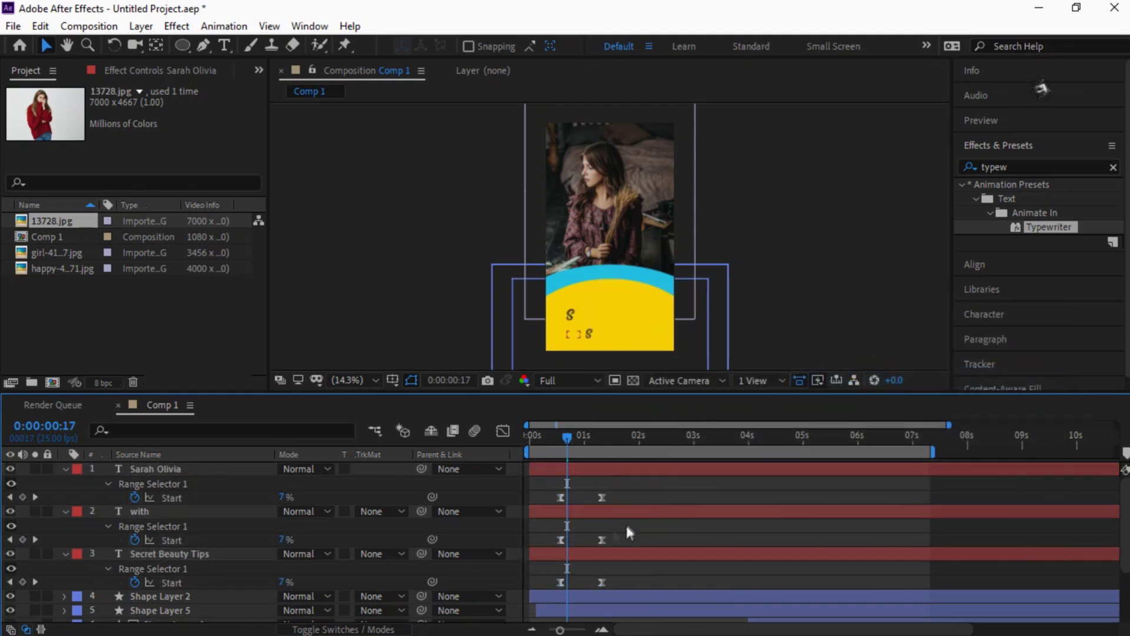
# Step: Offset the 'with' line slightly and the name line further, then preview the typing
pyautogui.moveTo(633, 513); pyautogui.dragTo(641, 513)
pyautogui.moveTo(607, 468)
pyautogui.mouseDown()
pyautogui.moveTo(617, 468)
pyautogui.moveTo(556, 579)
pyautogui.mouseUp()
pyautogui.press('space')
pyautogui.click(595, 439)
# Step: In the Graph Editor, raise the Start keyframes' ease influence to about 72%
pyautogui.click(504, 432)
pyautogui.moveTo(662, 499); pyautogui.dragTo(537, 571)
pyautogui.moveTo(949, 425); pyautogui.dragTo(734, 425)
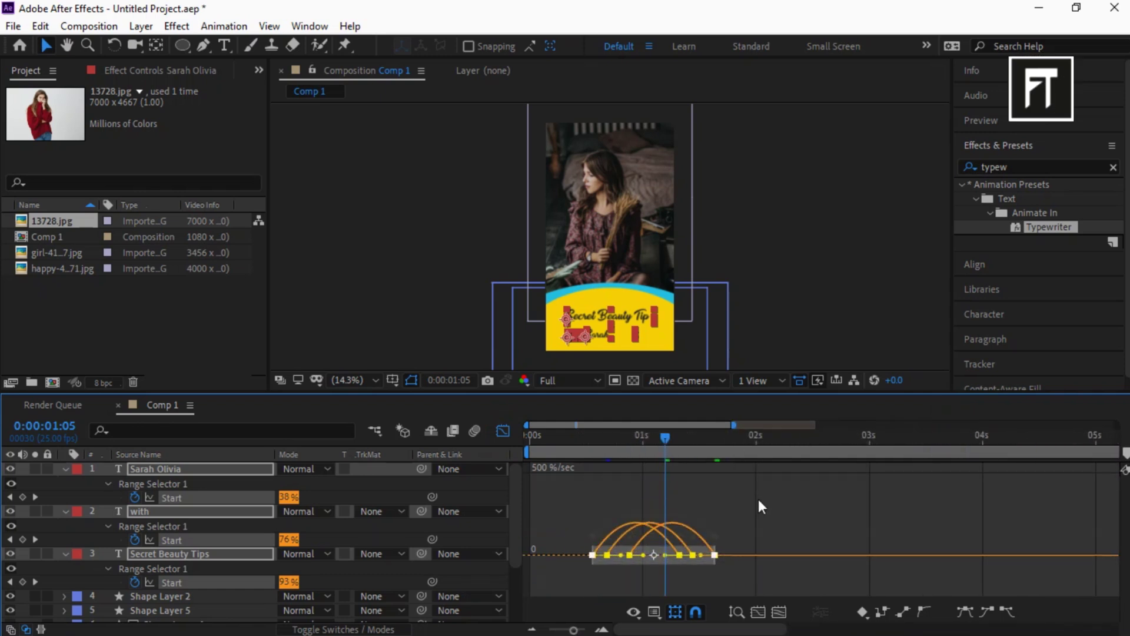
pyautogui.moveTo(702, 558); pyautogui.dragTo(649, 560)
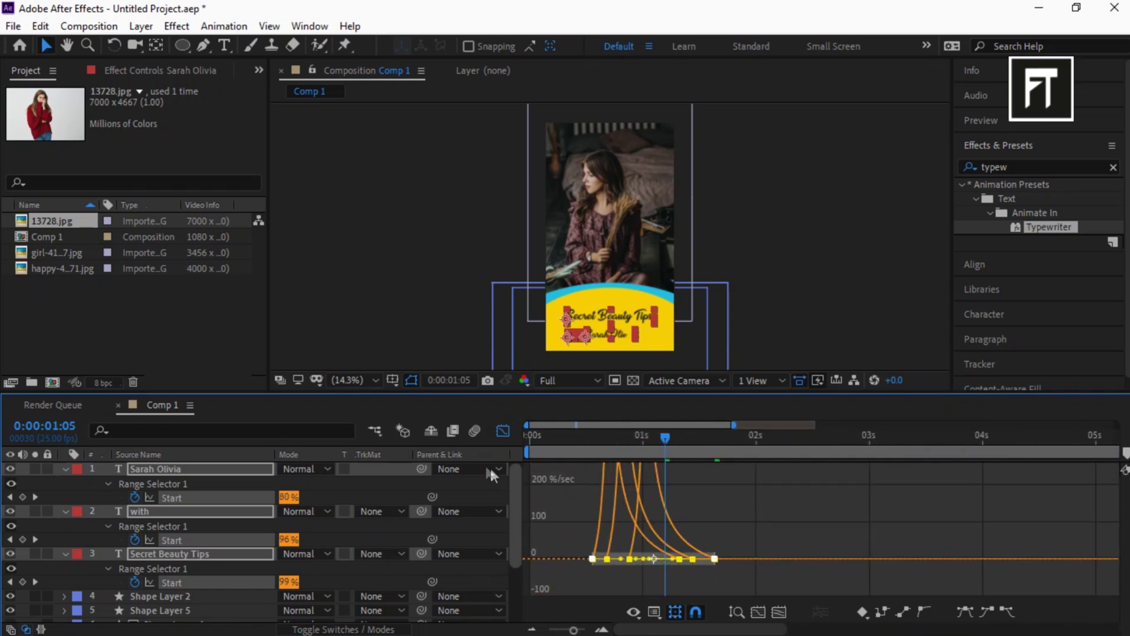
pyautogui.click(502, 431)
pyautogui.click(65, 469)
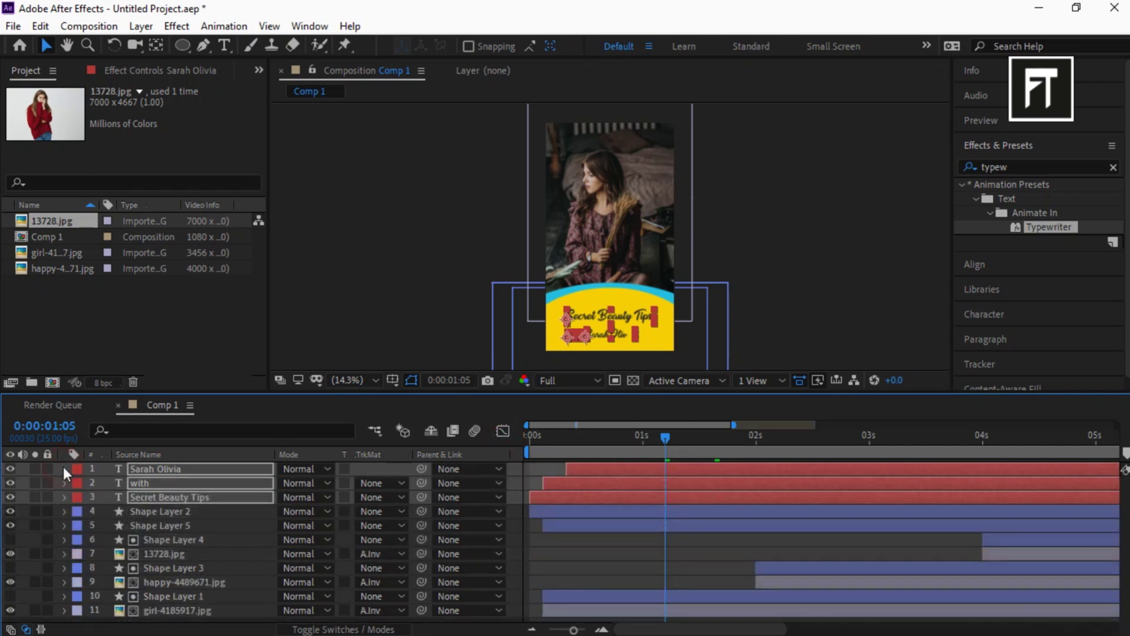
pyautogui.press('-')
pyautogui.click(412, 359)
pyautogui.click(354, 380)
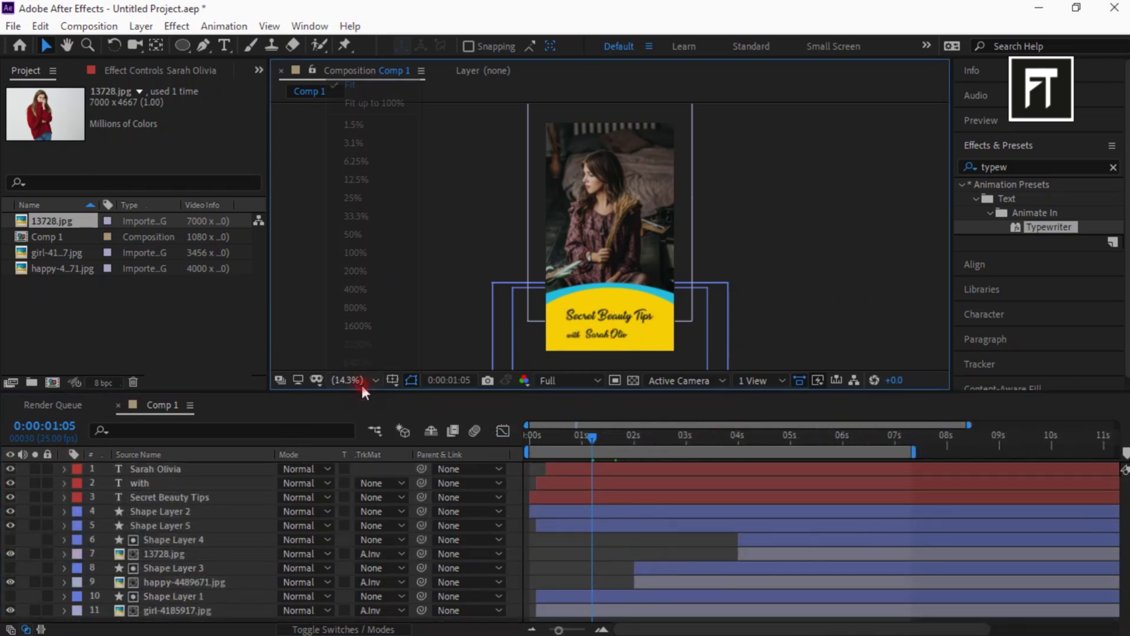
pyautogui.click(350, 178)
pyautogui.click(1007, 147)
pyautogui.click(981, 120)
pyautogui.click(1036, 142)
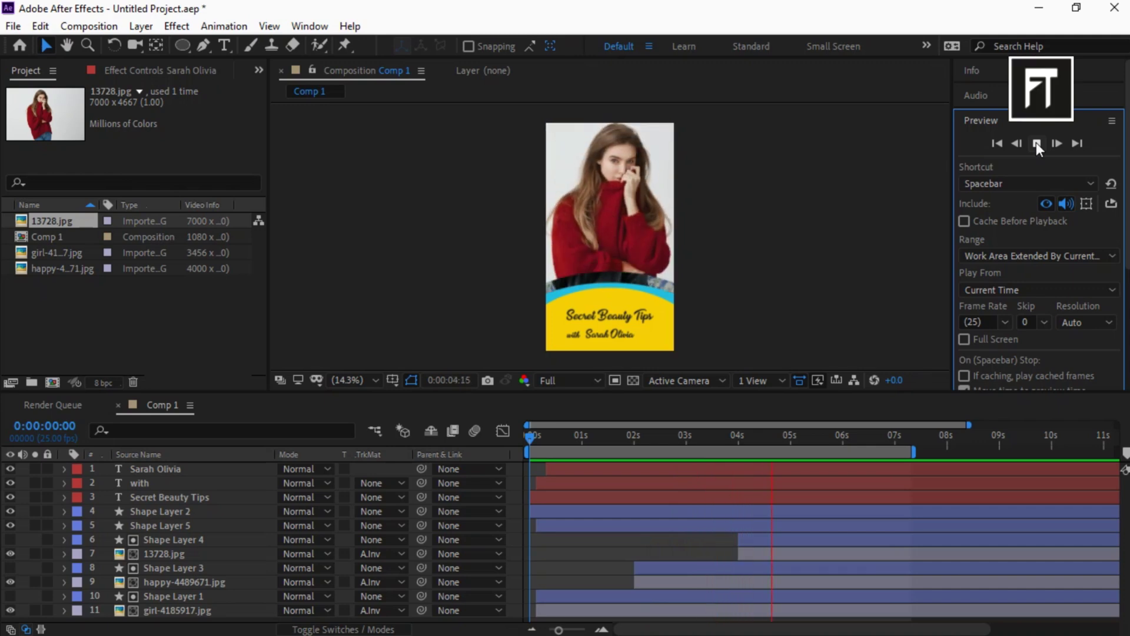
pyautogui.click(1036, 144)
pyautogui.moveTo(374, 392); pyautogui.dragTo(374, 307)
# Step: Open the Light Leaks Package folder and drag 103.mp4 into the After Effects timeline
pyautogui.click(518, 626)
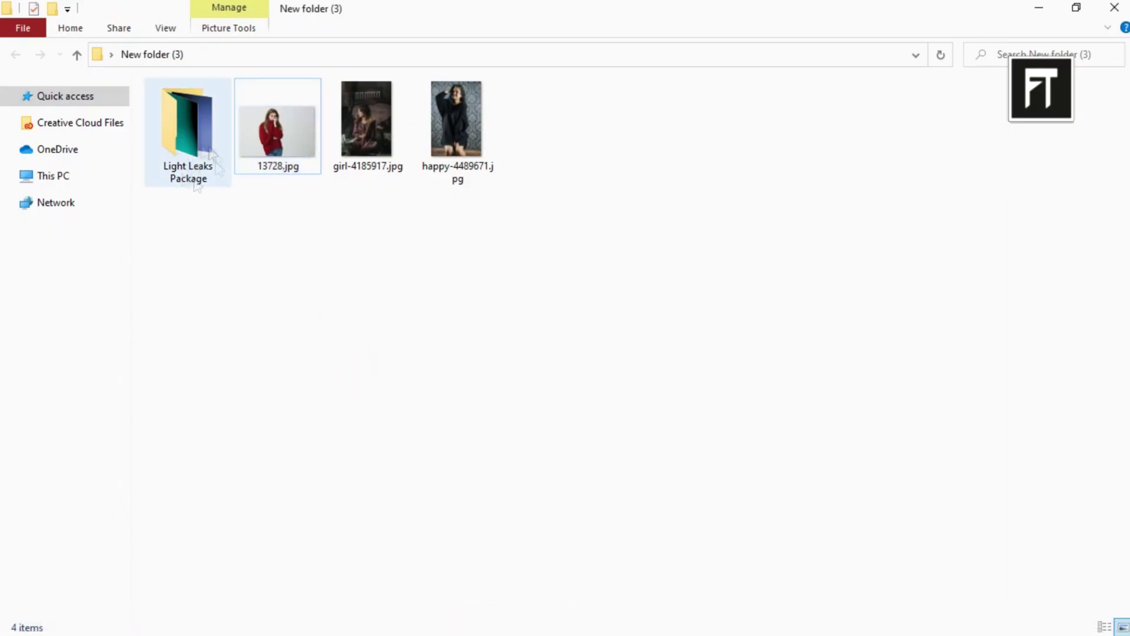
pyautogui.click(201, 154)
pyautogui.doubleClick(200, 154)
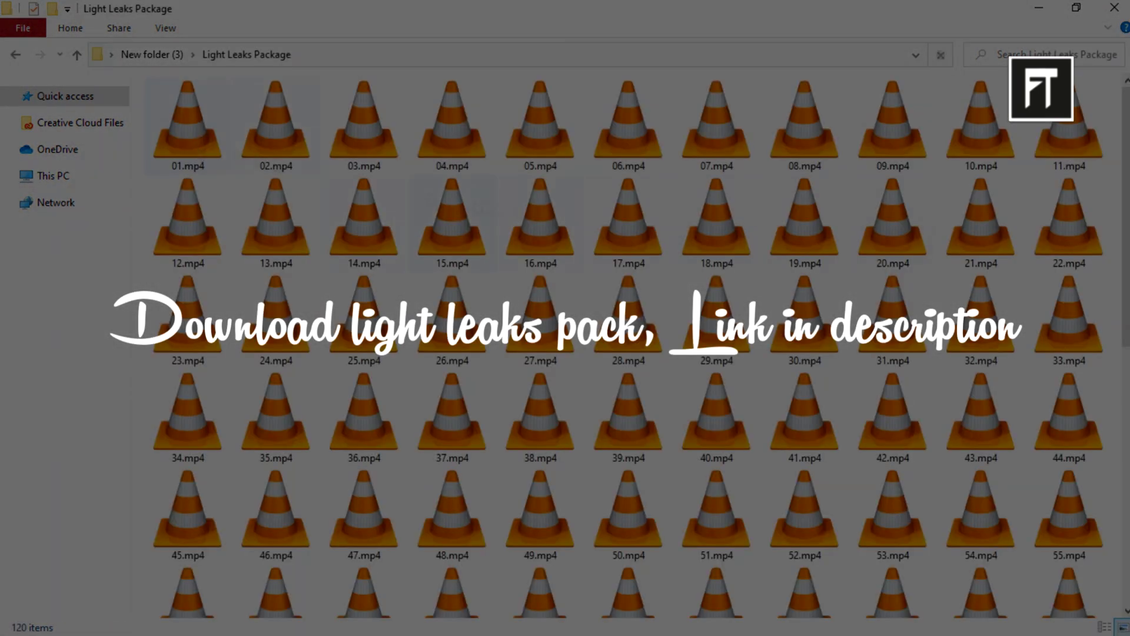
pyautogui.scroll(-5, 635, 341)
pyautogui.scroll(5, 1124, 198)
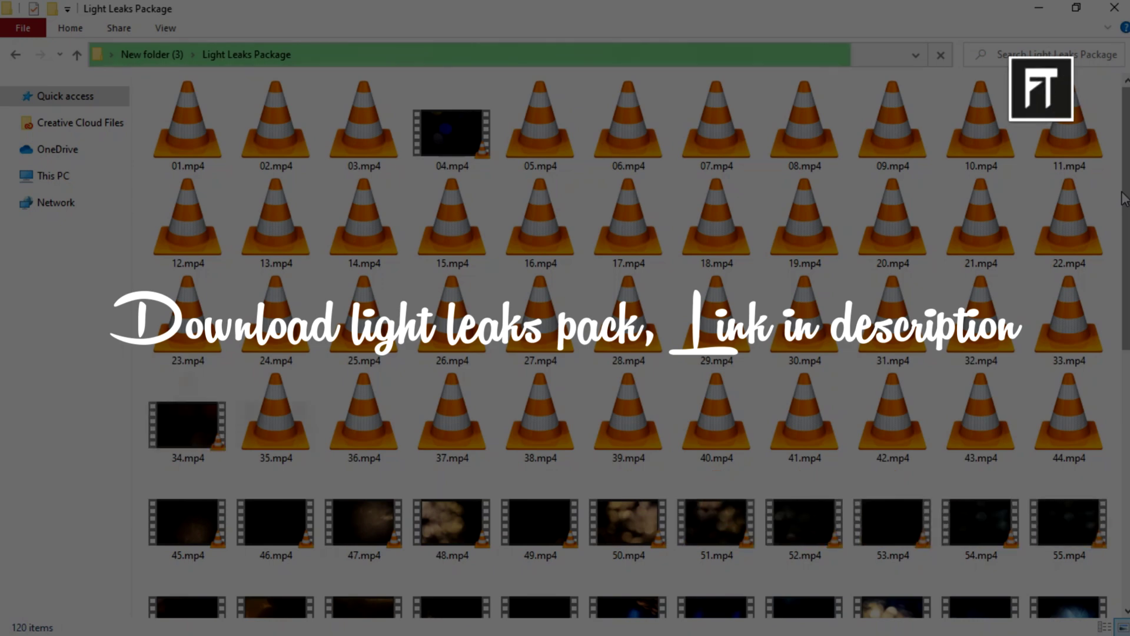
pyautogui.scroll(-8, 1125, 198)
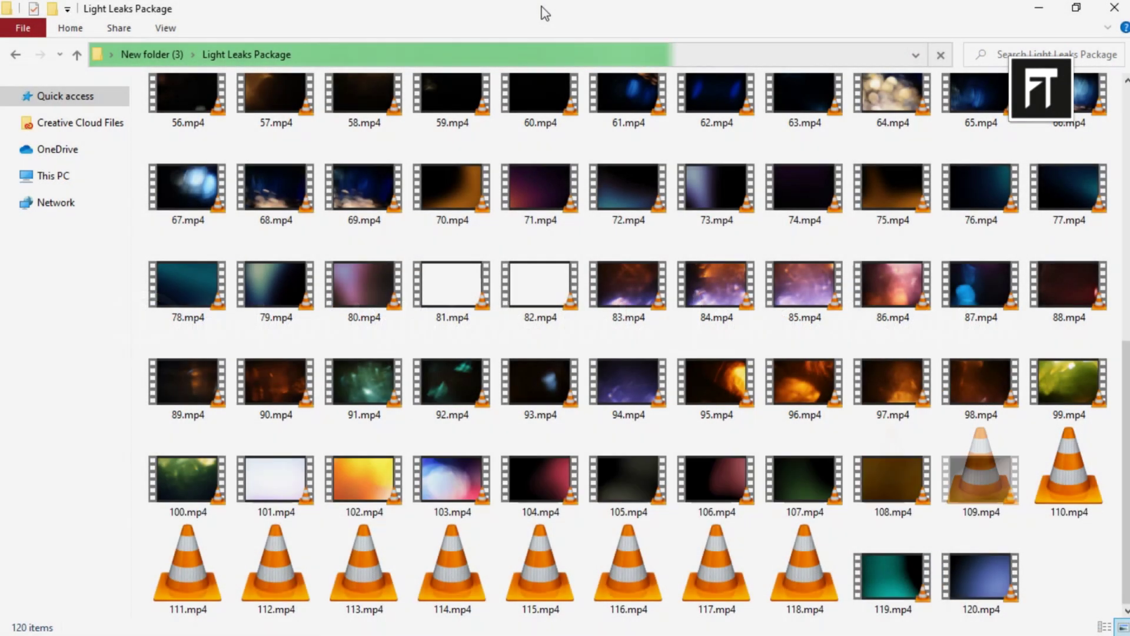
pyautogui.scroll(2, 1125, 198)
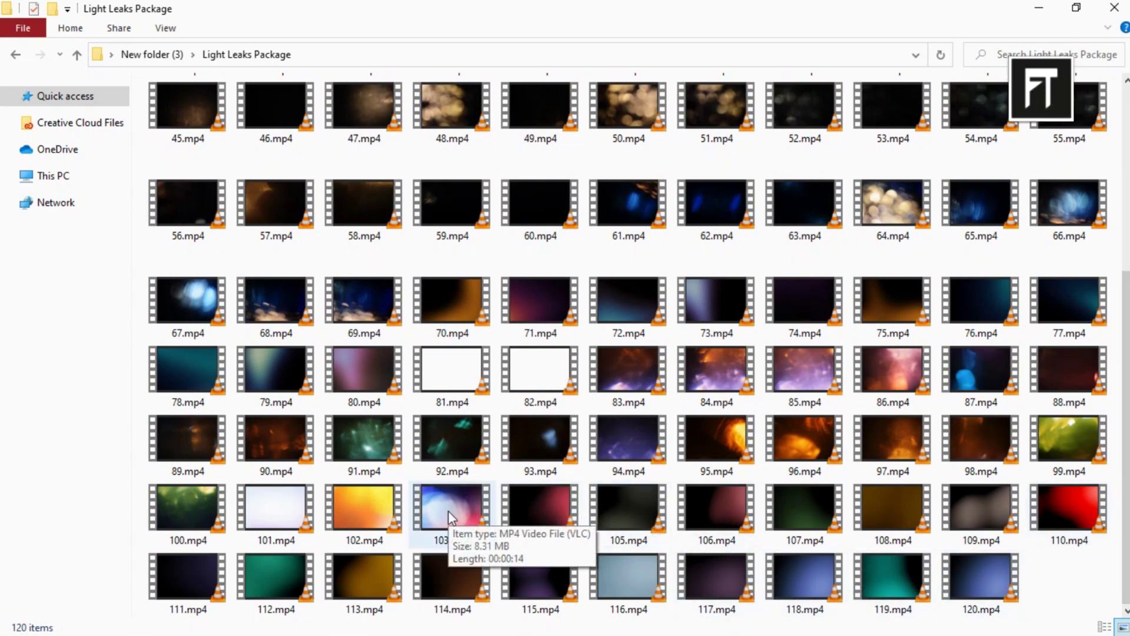
pyautogui.moveTo(447, 511); pyautogui.dragTo(309, 570)
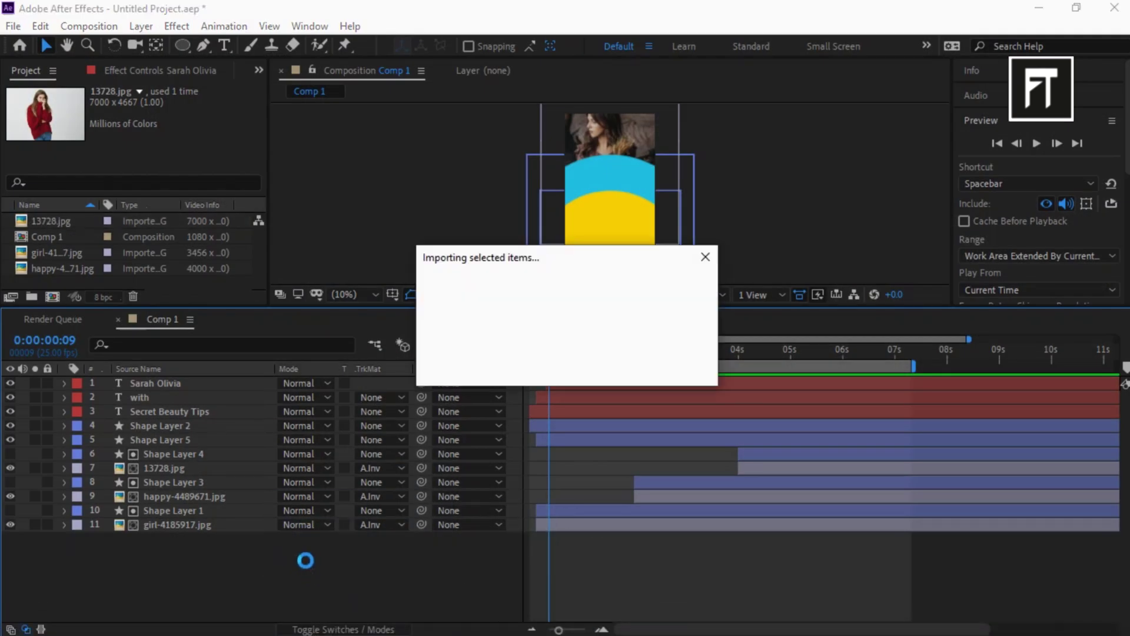
# Step: Rotate the 103.mp4 layer to -90° and move it below Shape Layer 5
pyautogui.moveTo(365, 309); pyautogui.dragTo(359, 373)
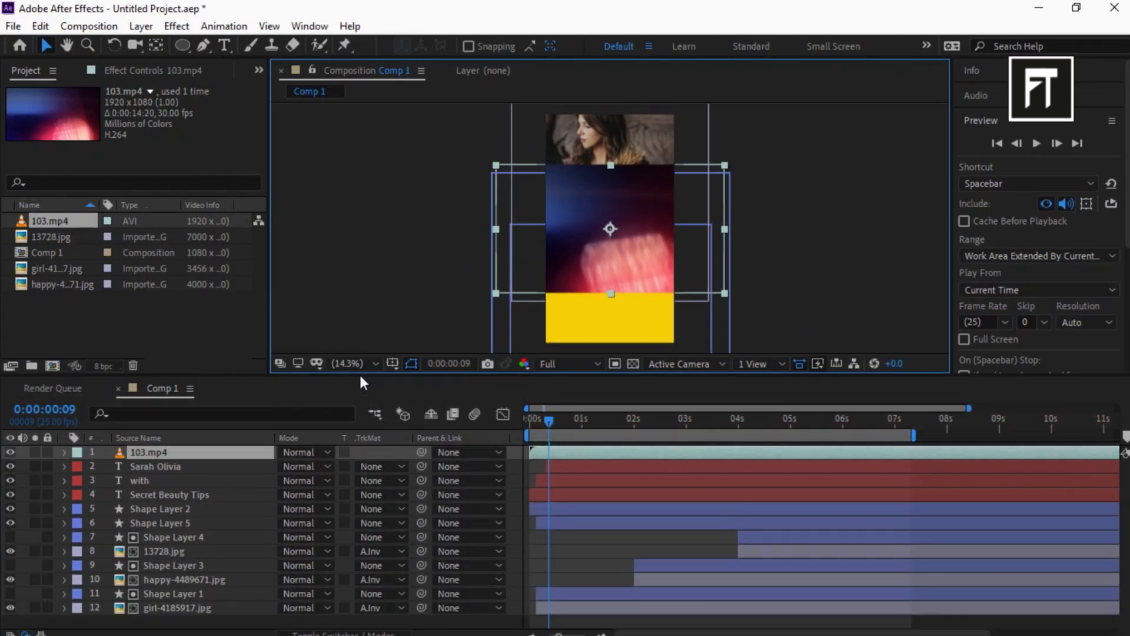
pyautogui.press('r')
pyautogui.moveTo(300, 468); pyautogui.dragTo(227, 467)
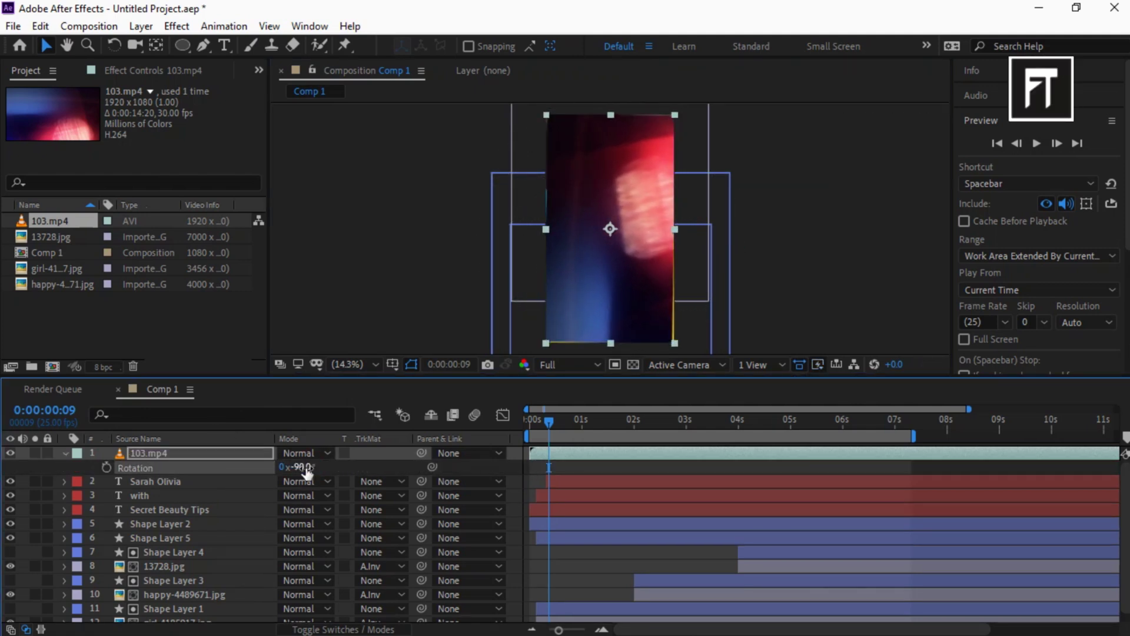
pyautogui.moveTo(298, 377); pyautogui.dragTo(300, 323)
pyautogui.click(184, 401)
pyautogui.moveTo(185, 401); pyautogui.dragTo(193, 489)
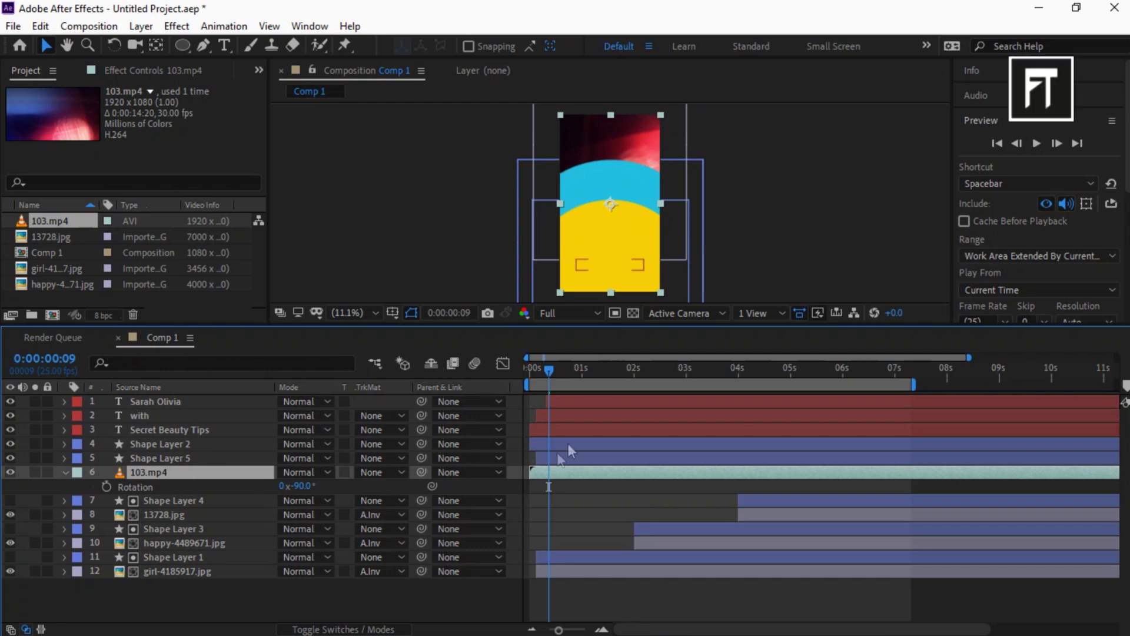
# Step: Set 103.mp4 to Add blend mode at 40% opacity and play the composition
pyautogui.click(319, 473)
pyautogui.click(367, 275)
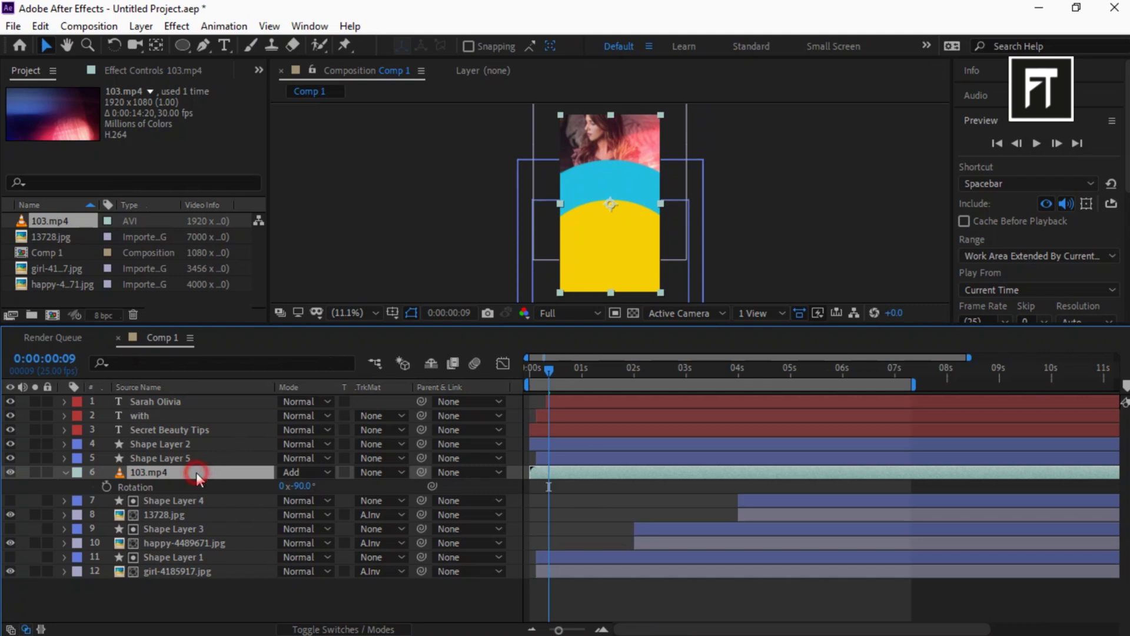
pyautogui.press('t')
pyautogui.click(287, 484)
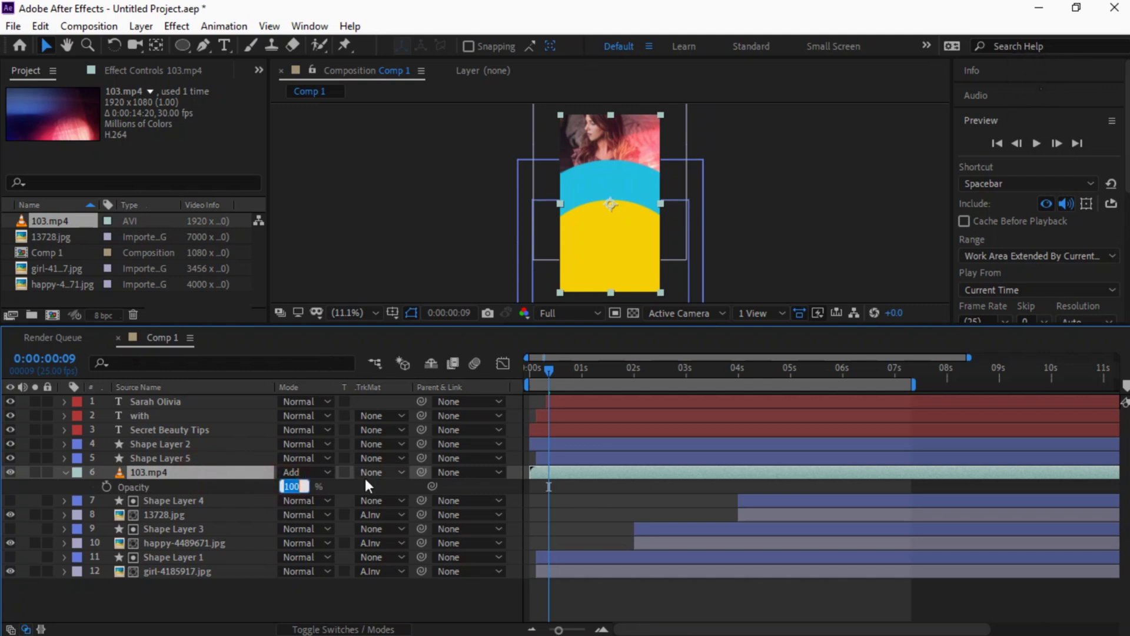
pyautogui.write('40')
pyautogui.press('Return')
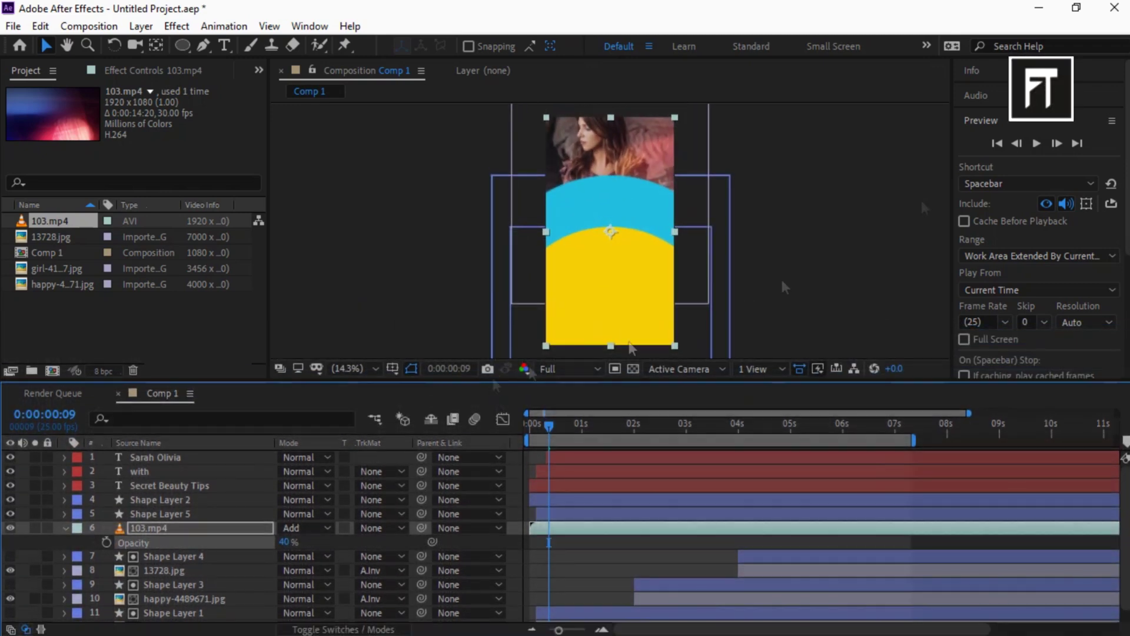
pyautogui.click(1037, 143)
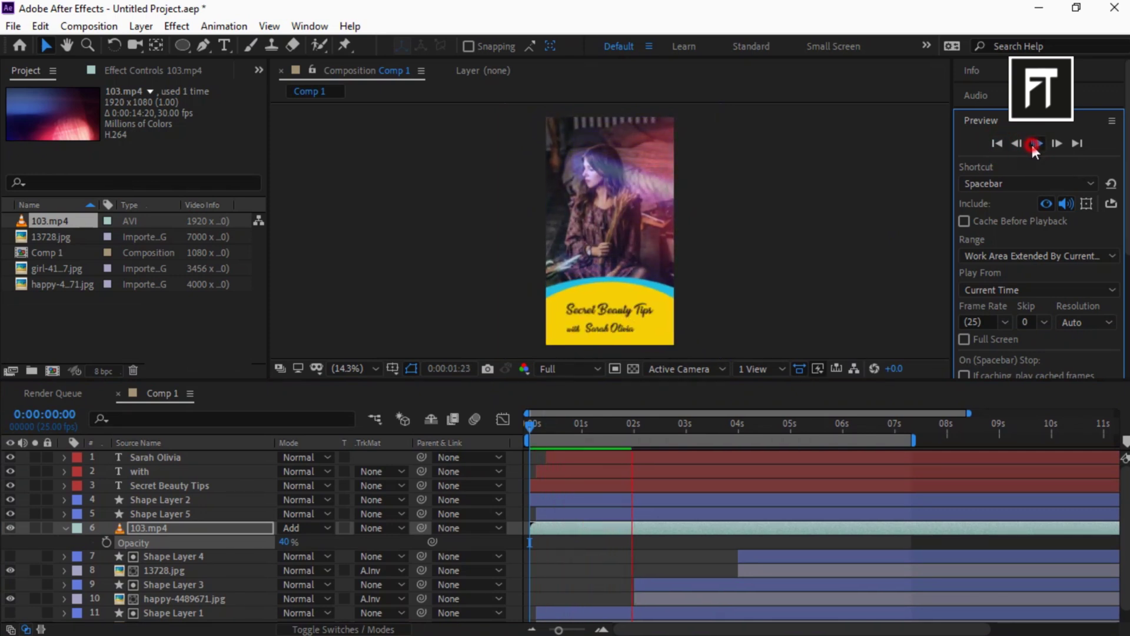
# Step: Drop 103.mp4's opacity from 40% to 30% and replay the comp from the start
pyautogui.click(1034, 144)
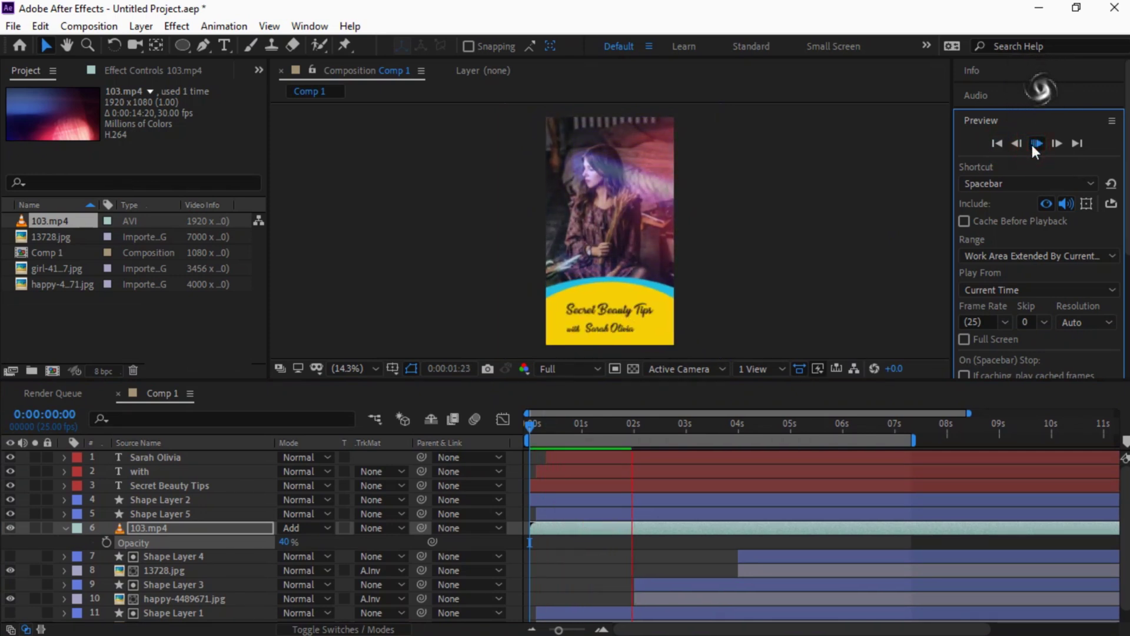
pyautogui.click(302, 542)
pyautogui.write('30')
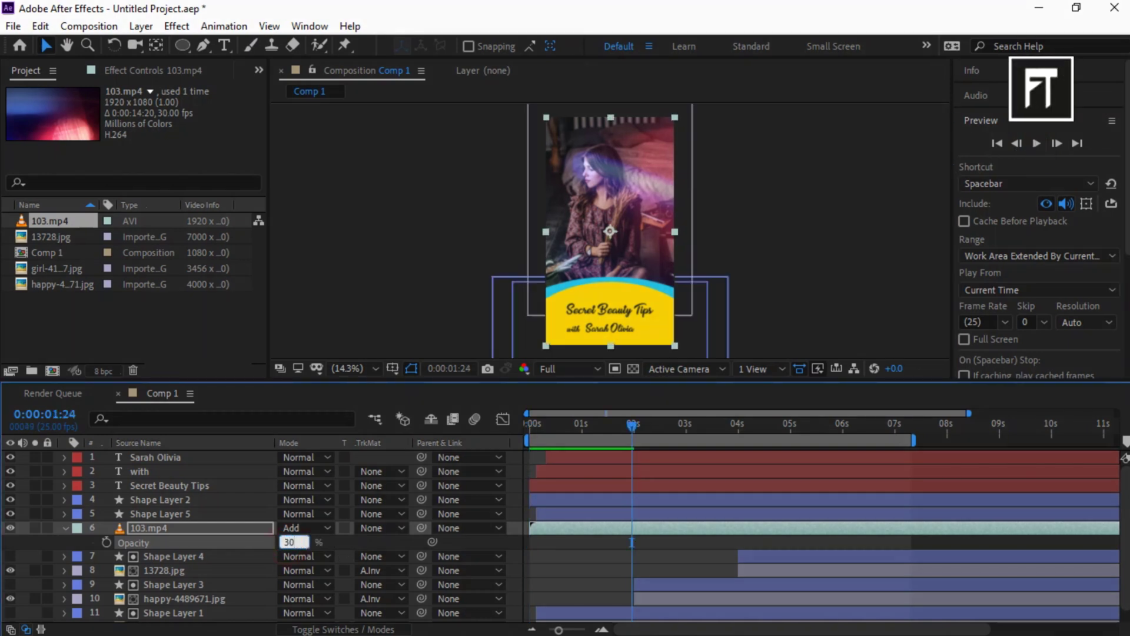
pyautogui.press('Return')
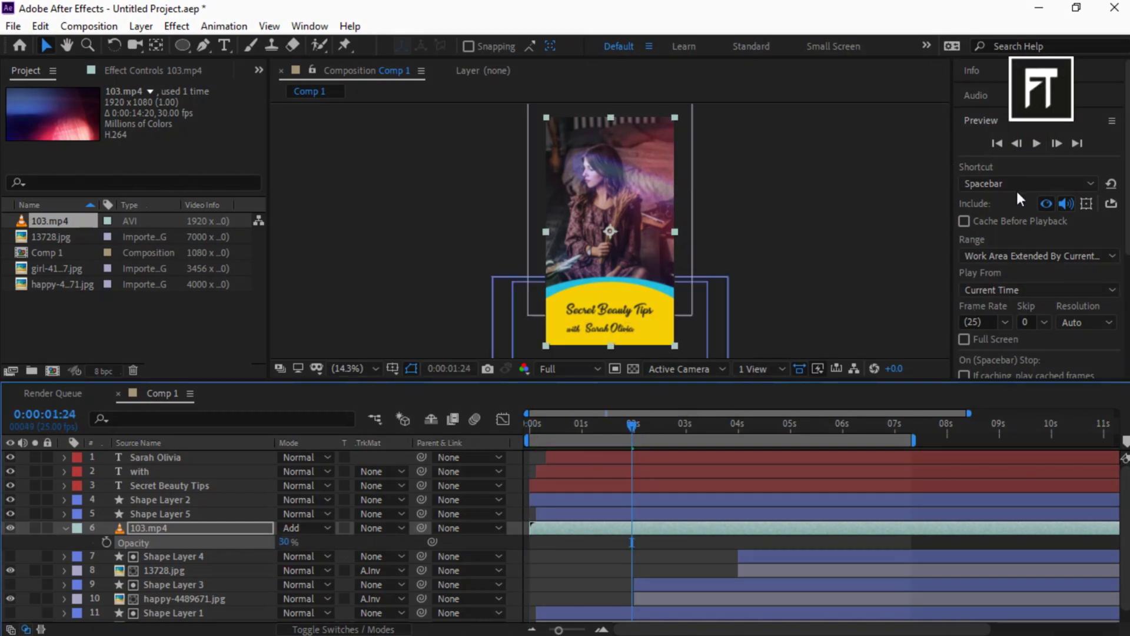
pyautogui.click(997, 144)
pyautogui.click(1038, 144)
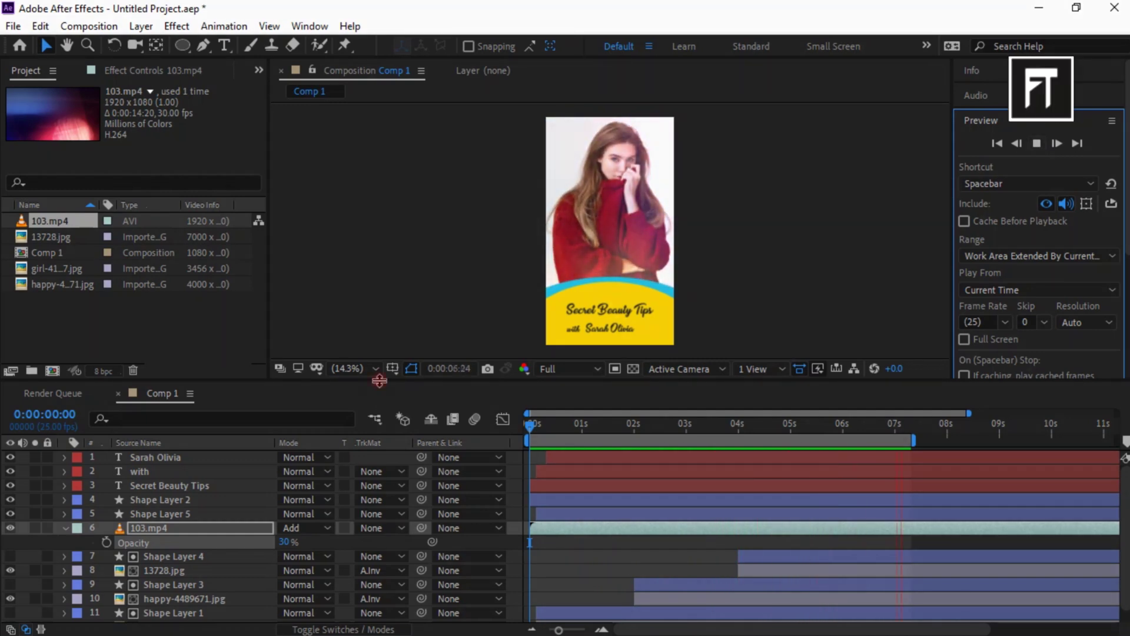
pyautogui.moveTo(379, 381); pyautogui.dragTo(376, 510)
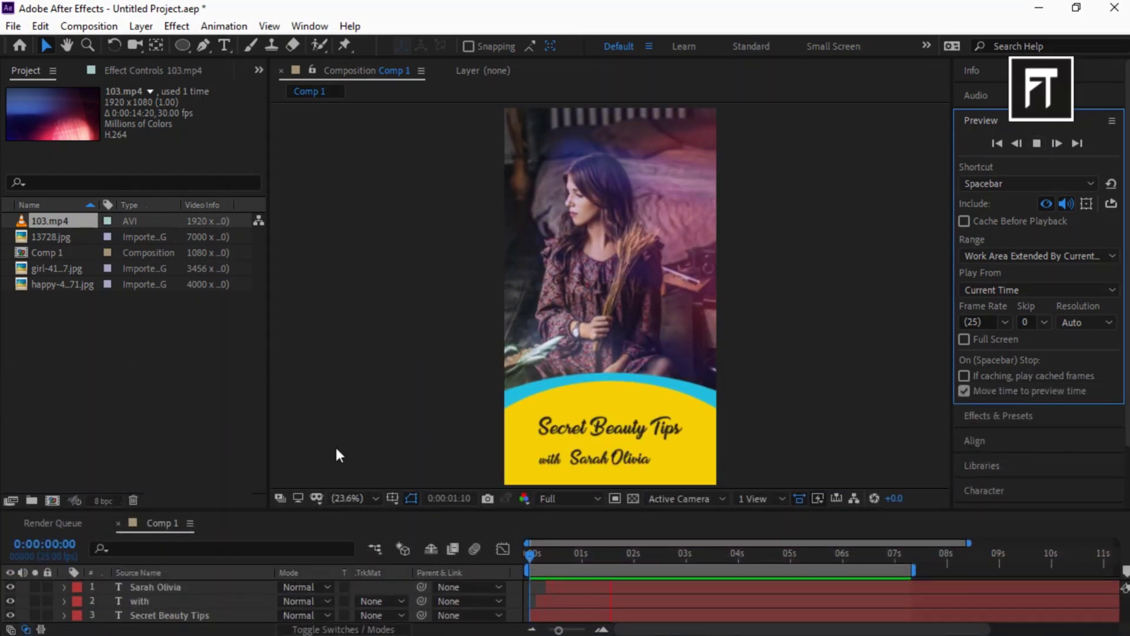